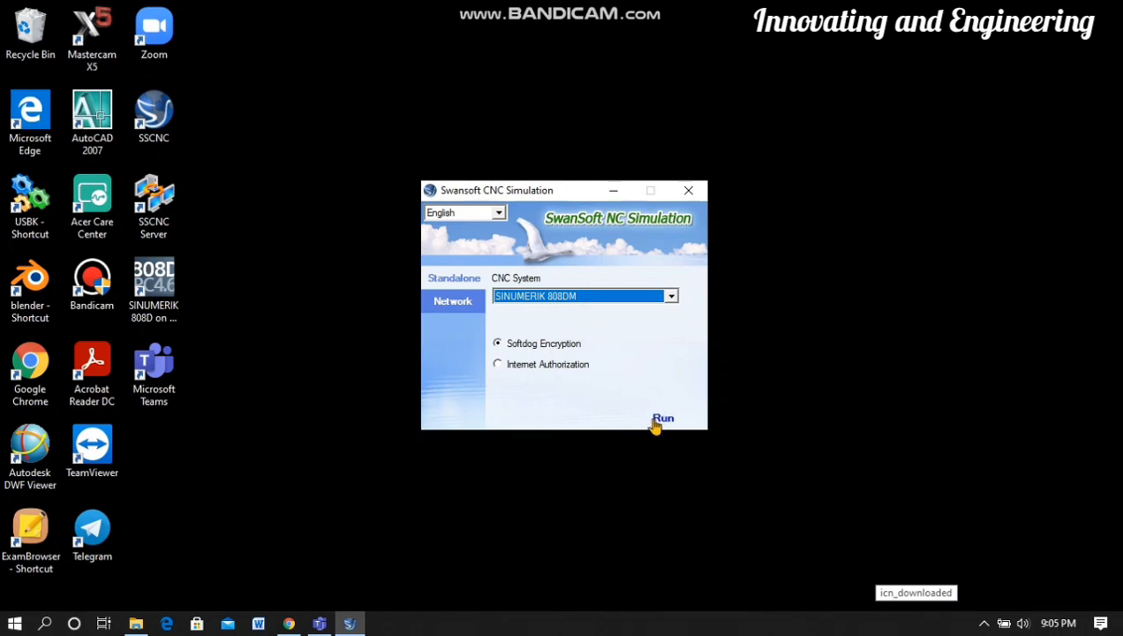
Launch the standalone simulation with the SINUMERIK 808DM control system and Softdog encryption
click(659, 419)
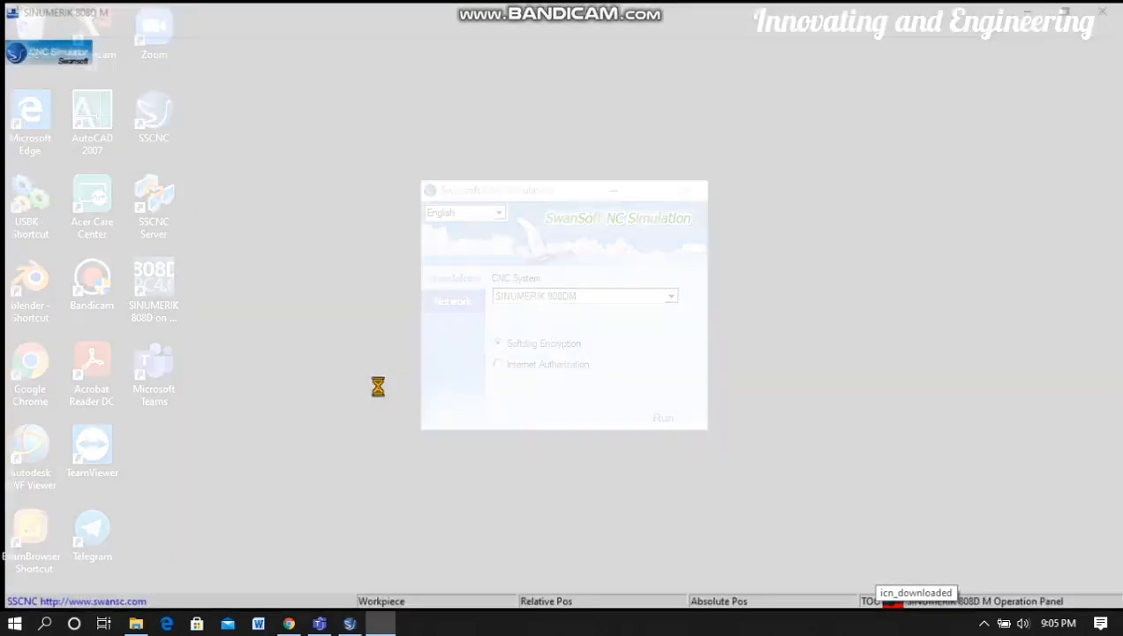
click(671, 296)
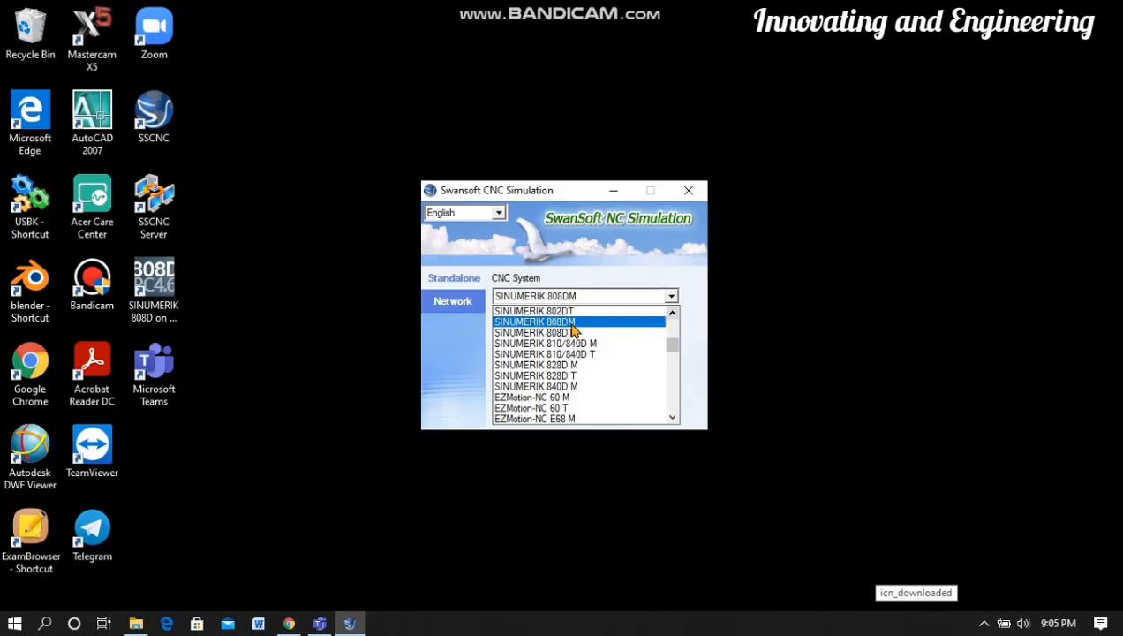
click(572, 323)
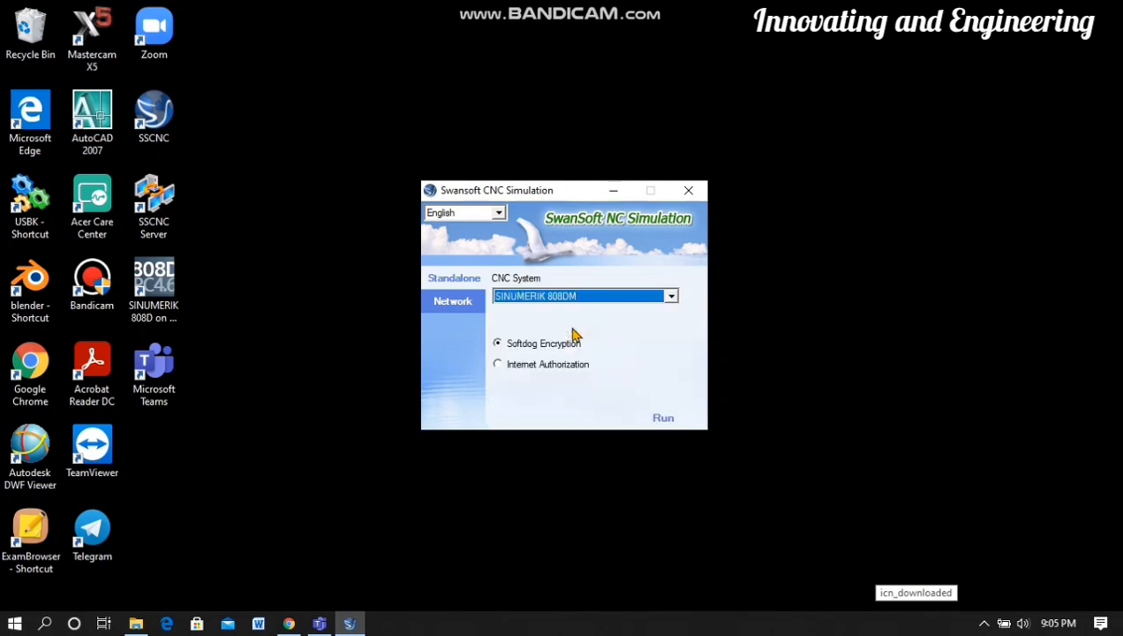
click(658, 419)
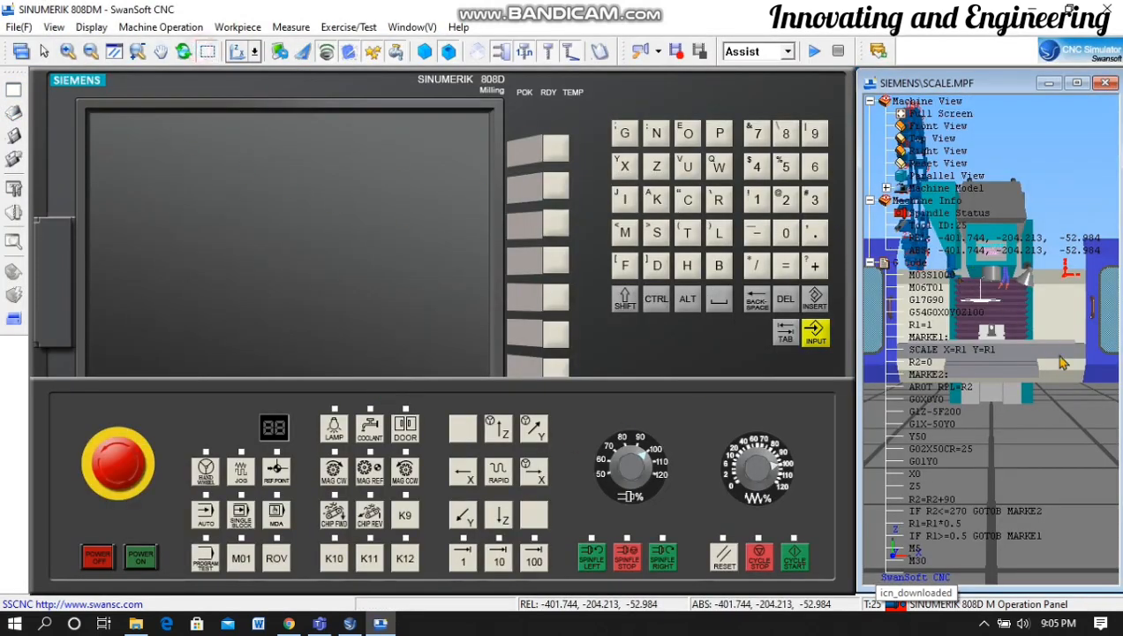
Release the emergency stop and power on the milling machine control
drag(1042, 364, 907, 242)
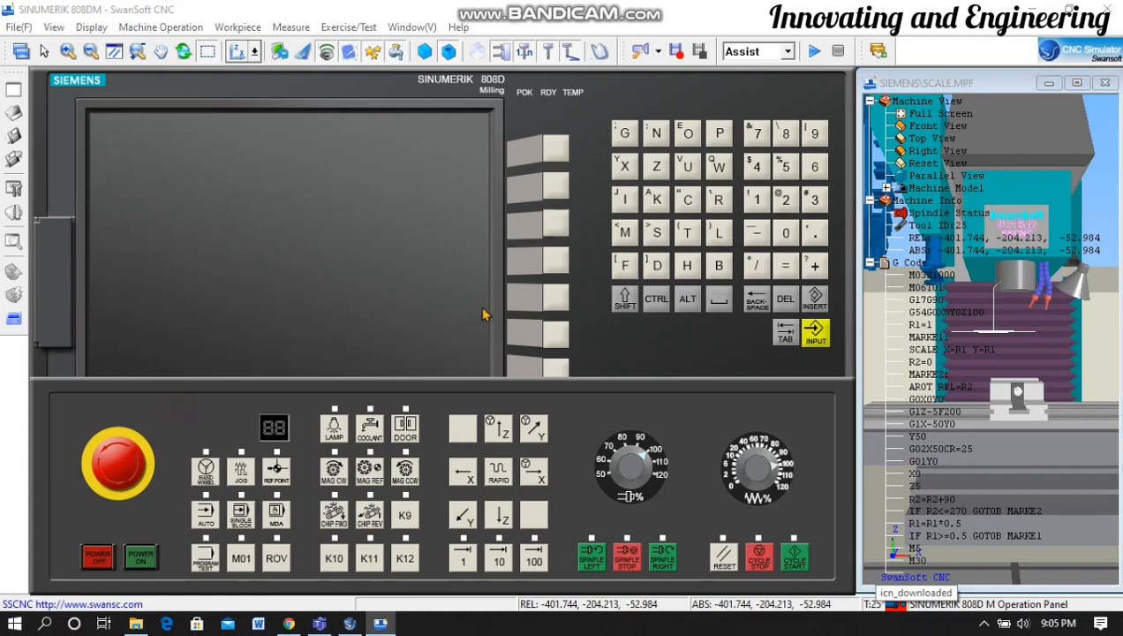
click(591, 294)
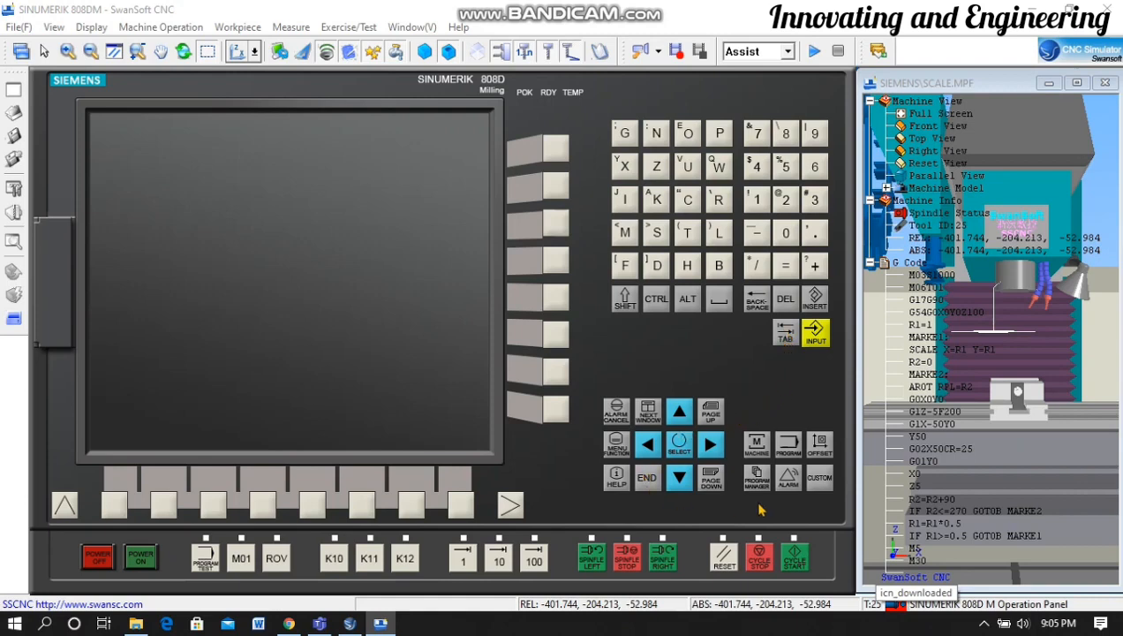
click(439, 579)
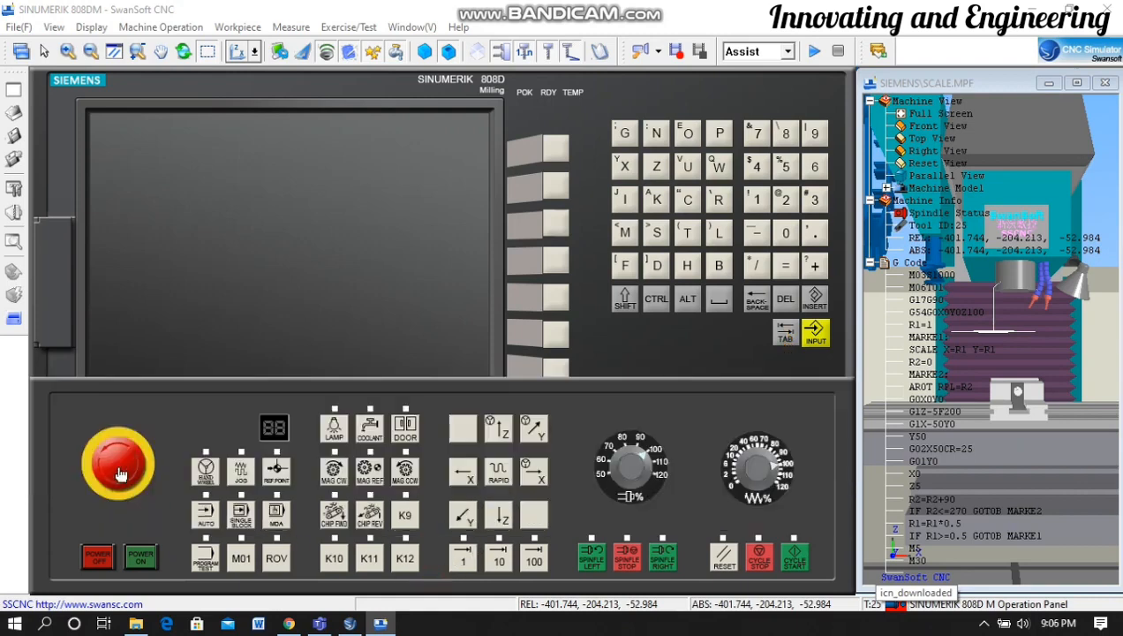
click(117, 464)
click(140, 557)
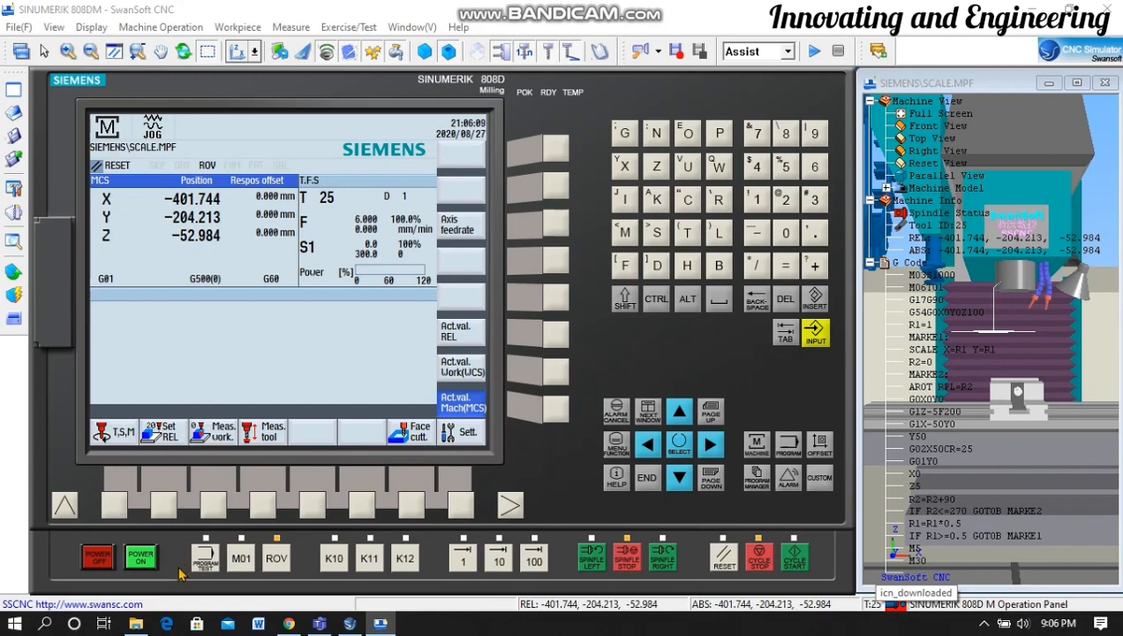
Home the Z, Y and X axes, in that order, in reference point mode
mouse_move(179, 572)
click(278, 470)
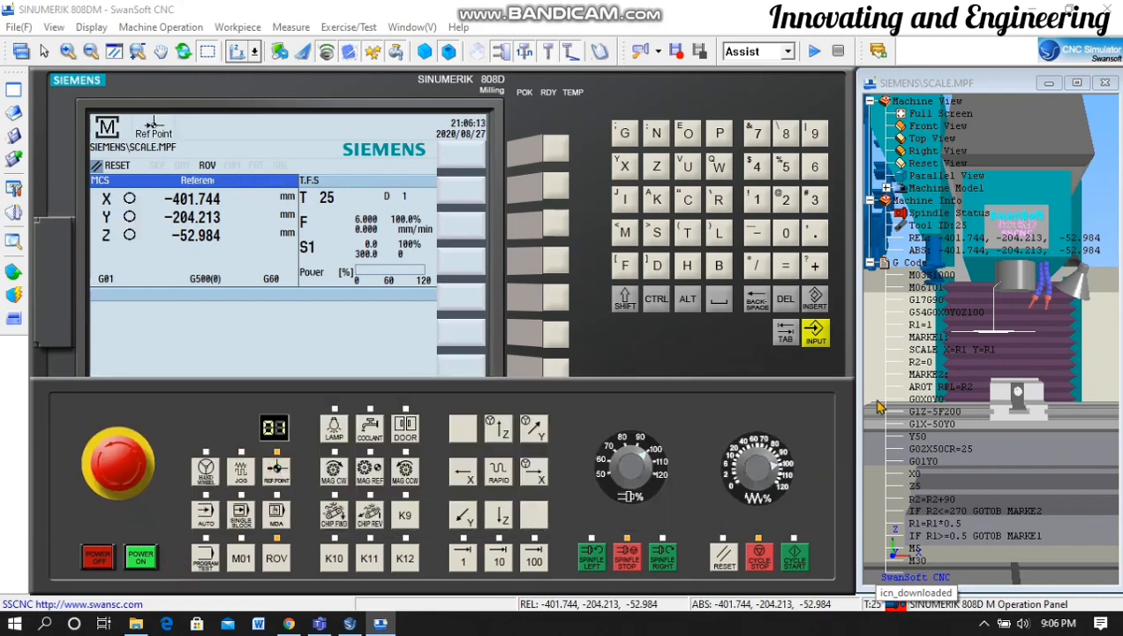
click(500, 427)
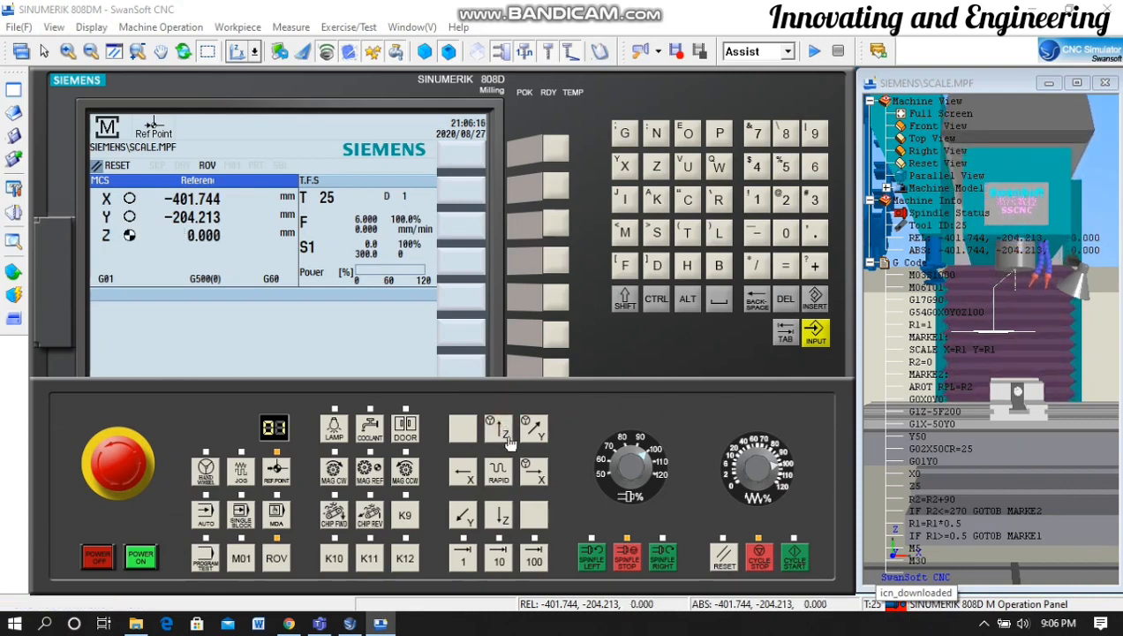
click(537, 429)
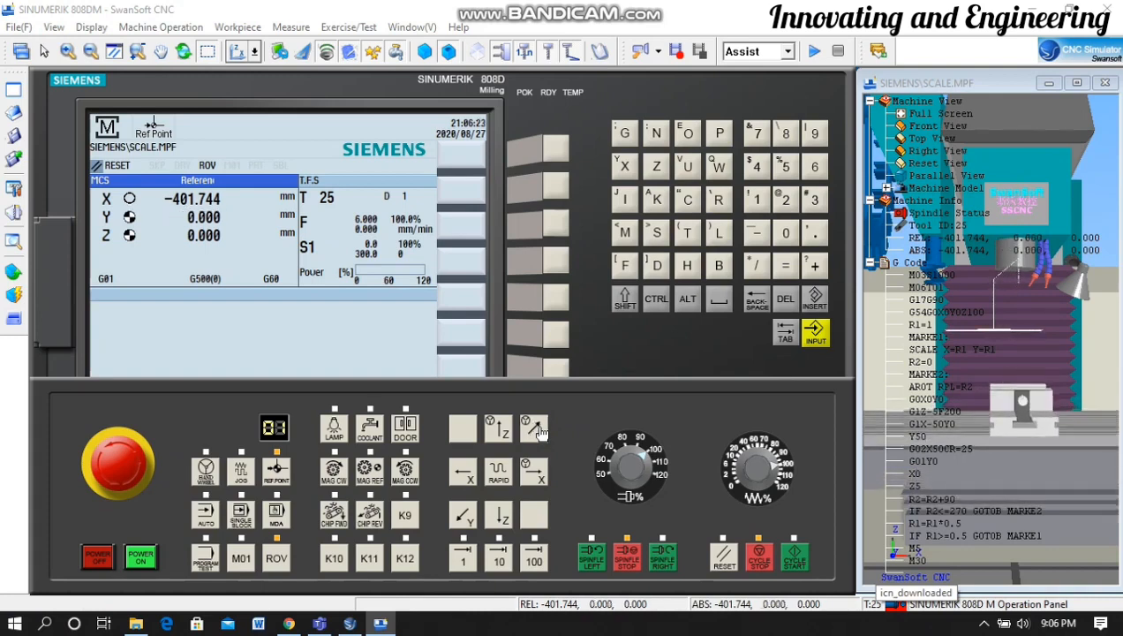
click(537, 471)
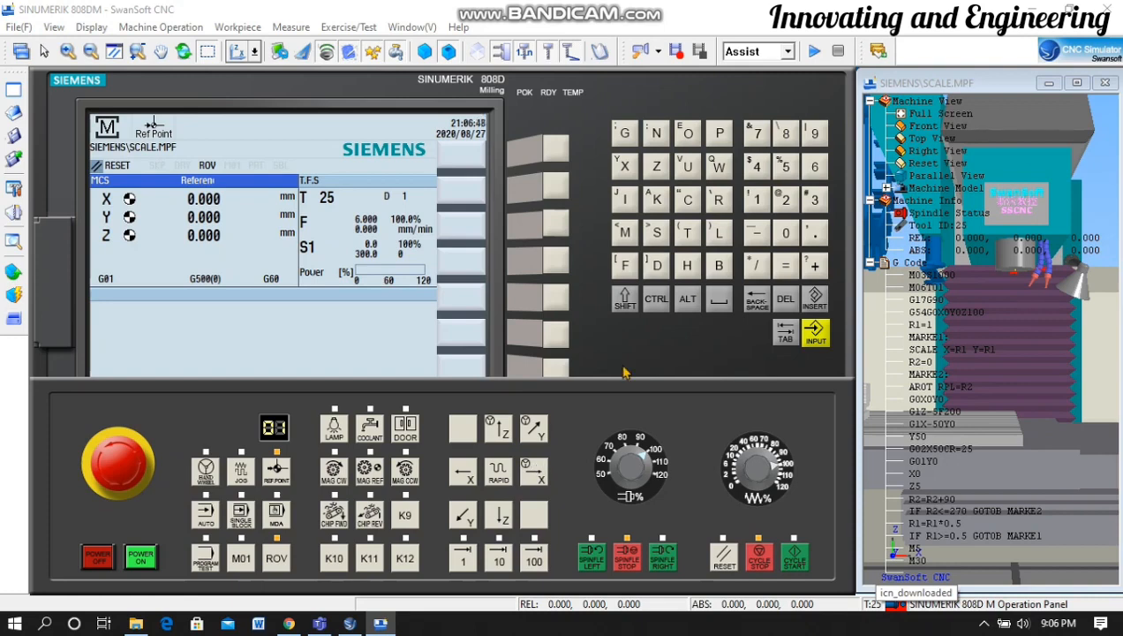
Add a box workpiece 100 mm long, 100 mm wide and 50 mm high in 45 extra fine carbon steel
click(13, 272)
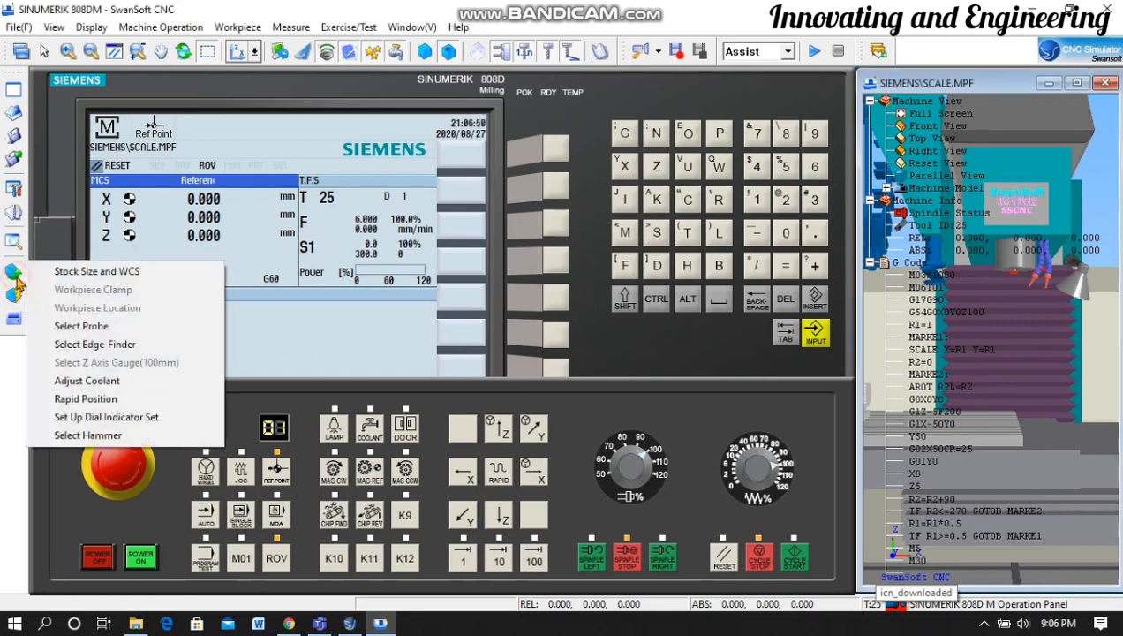
click(91, 274)
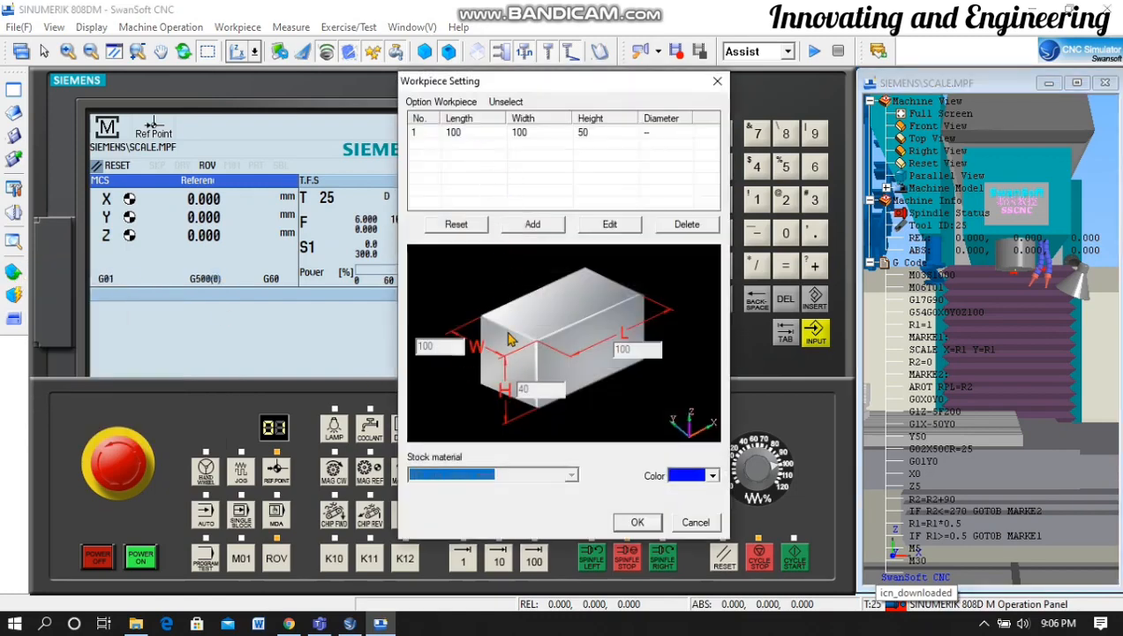
click(522, 226)
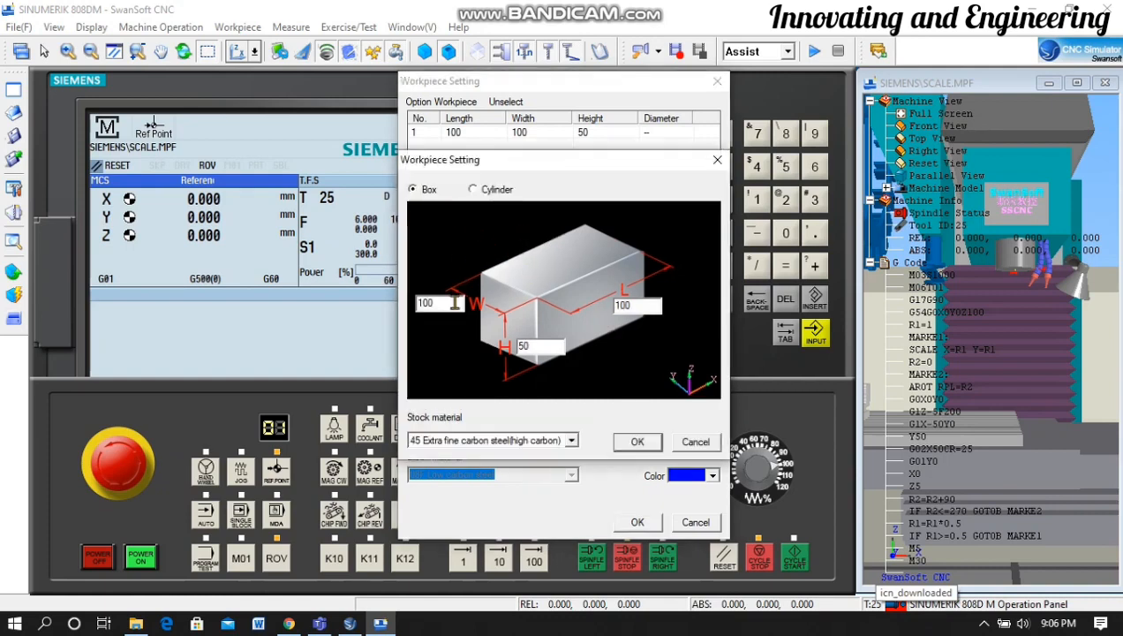
click(537, 347)
click(639, 441)
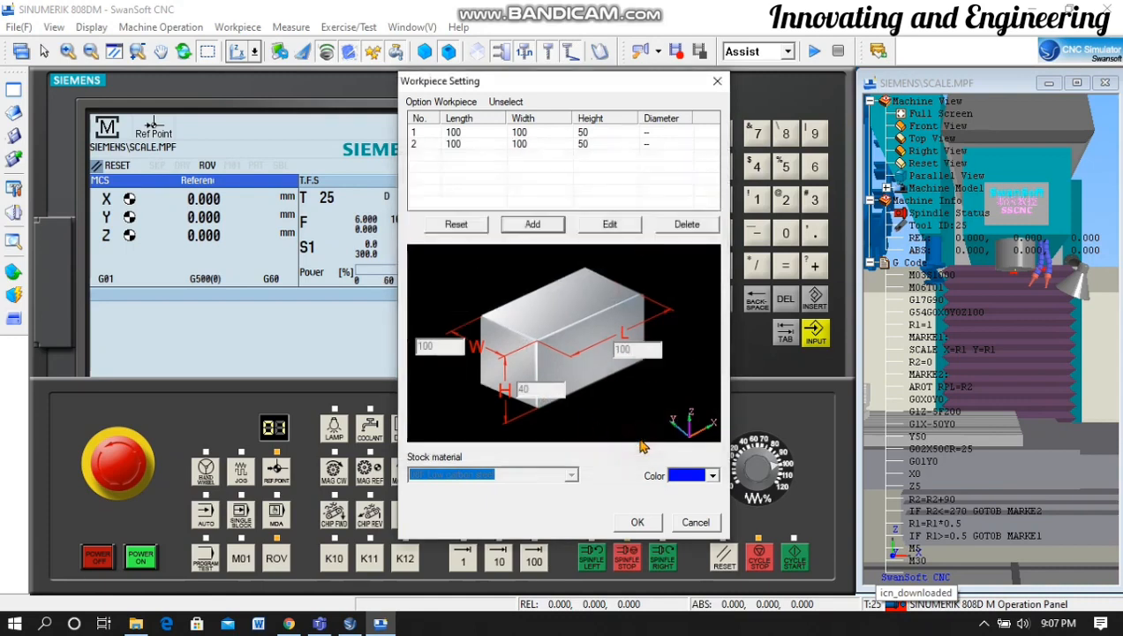
Choose workpiece No. 2, colour it red and apply it as the stock
click(585, 148)
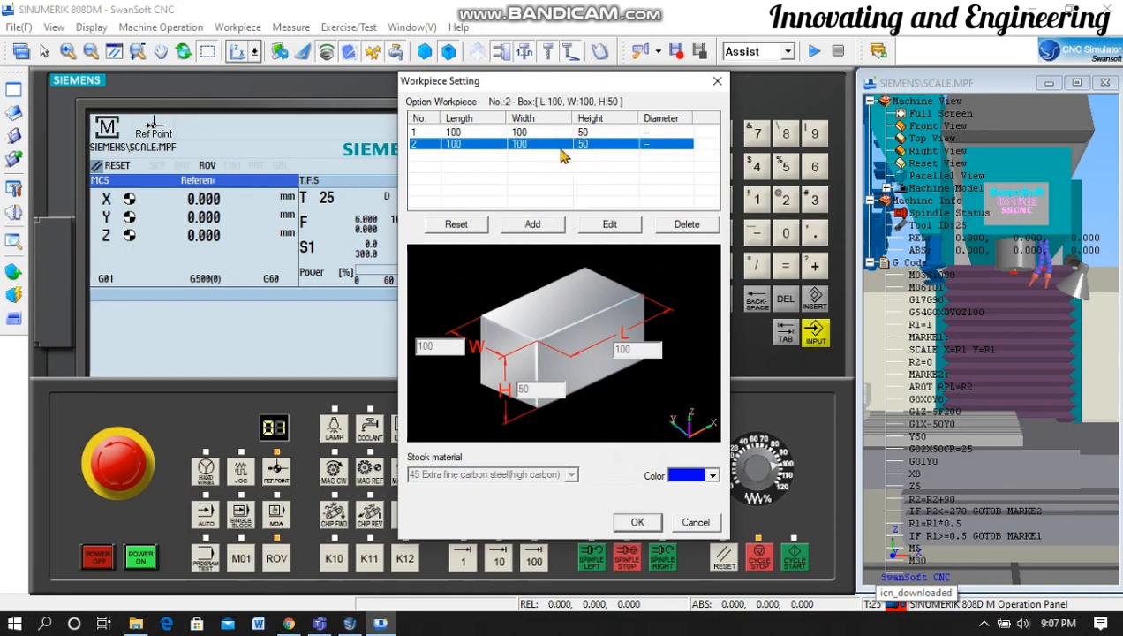
click(712, 477)
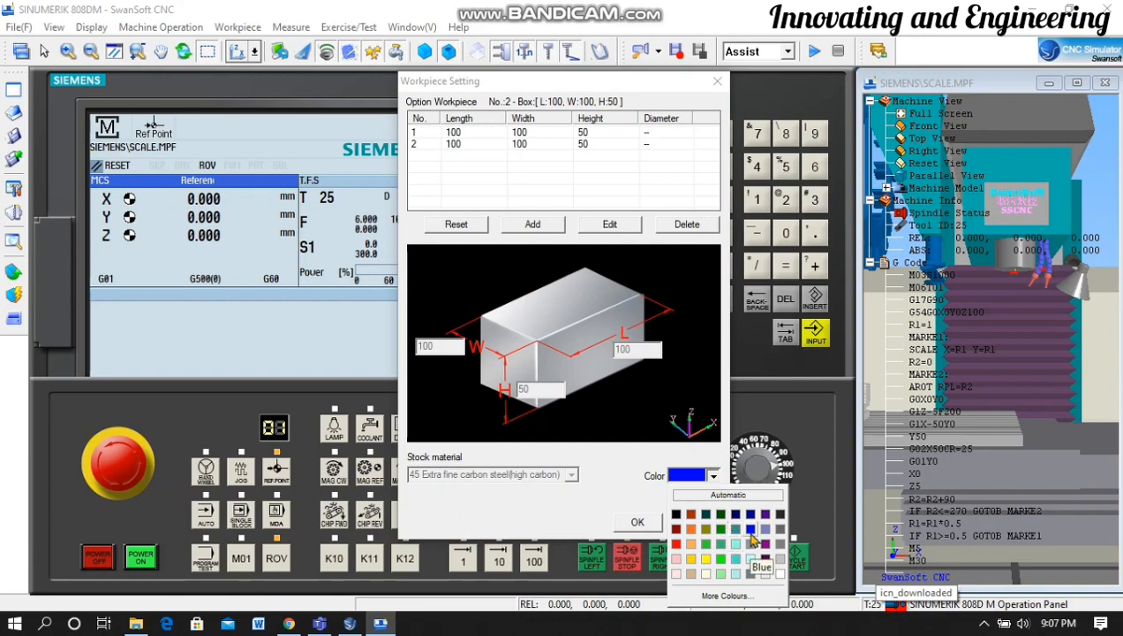
click(678, 545)
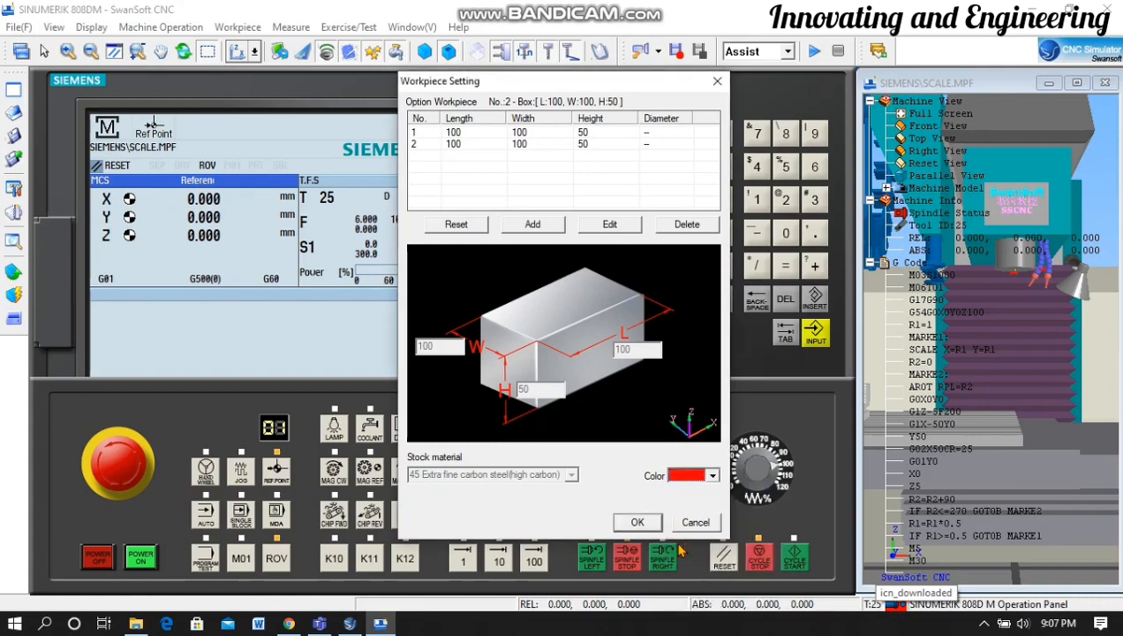
click(638, 523)
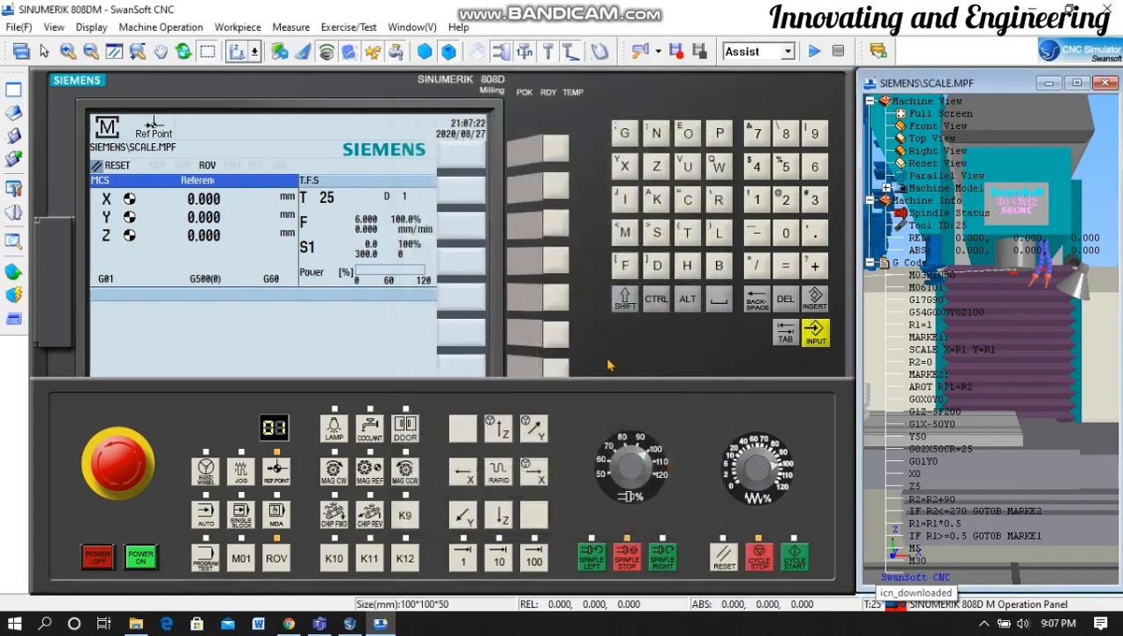
Clamp the workpiece in the size S vise, raising it until 25 mm protrudes above the jaws
click(160, 51)
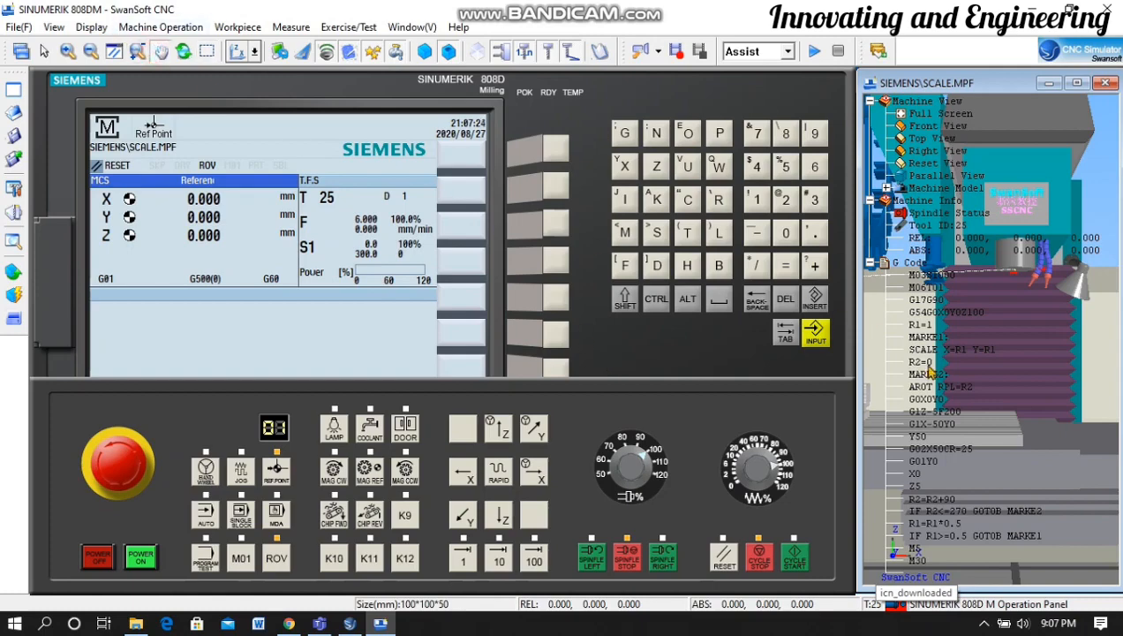
drag(972, 366, 1036, 374)
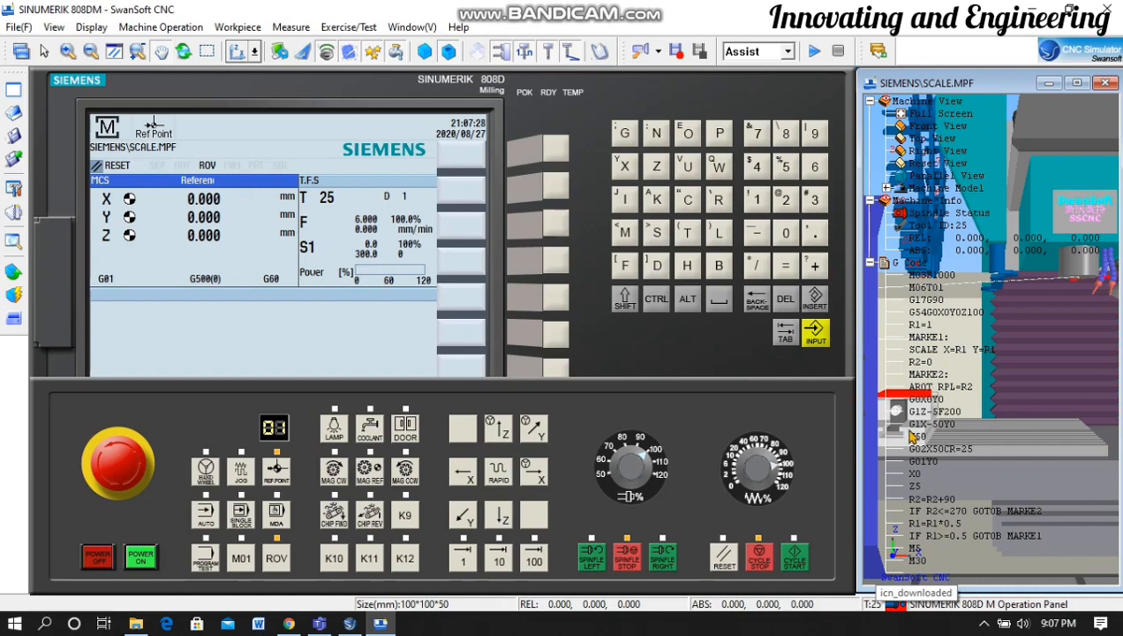
click(15, 272)
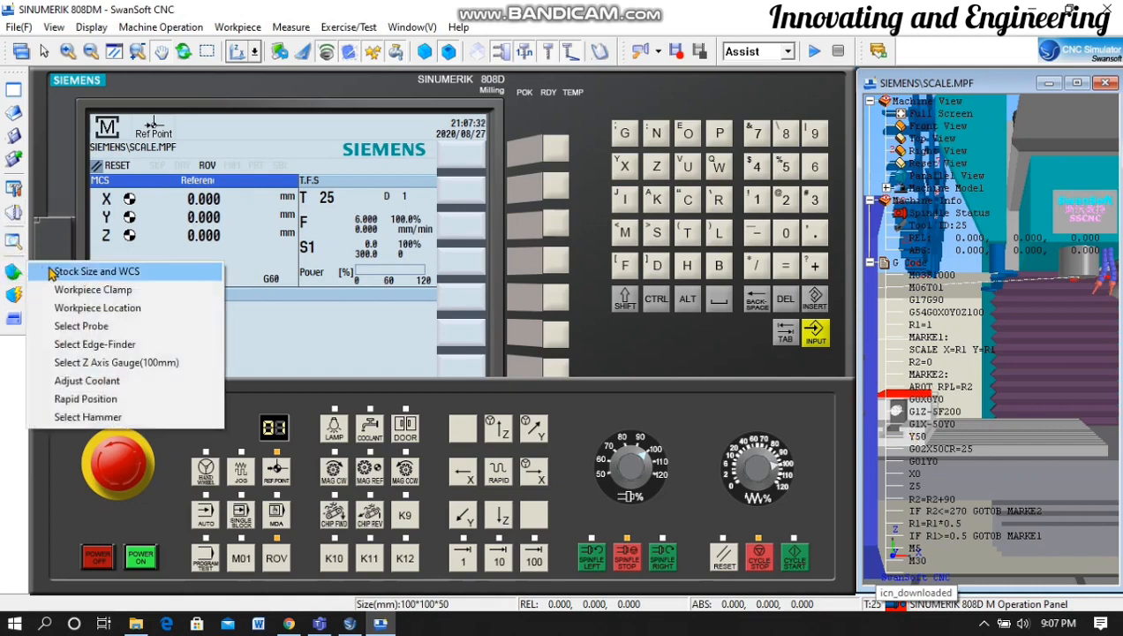
click(1007, 395)
drag(1006, 394, 983, 398)
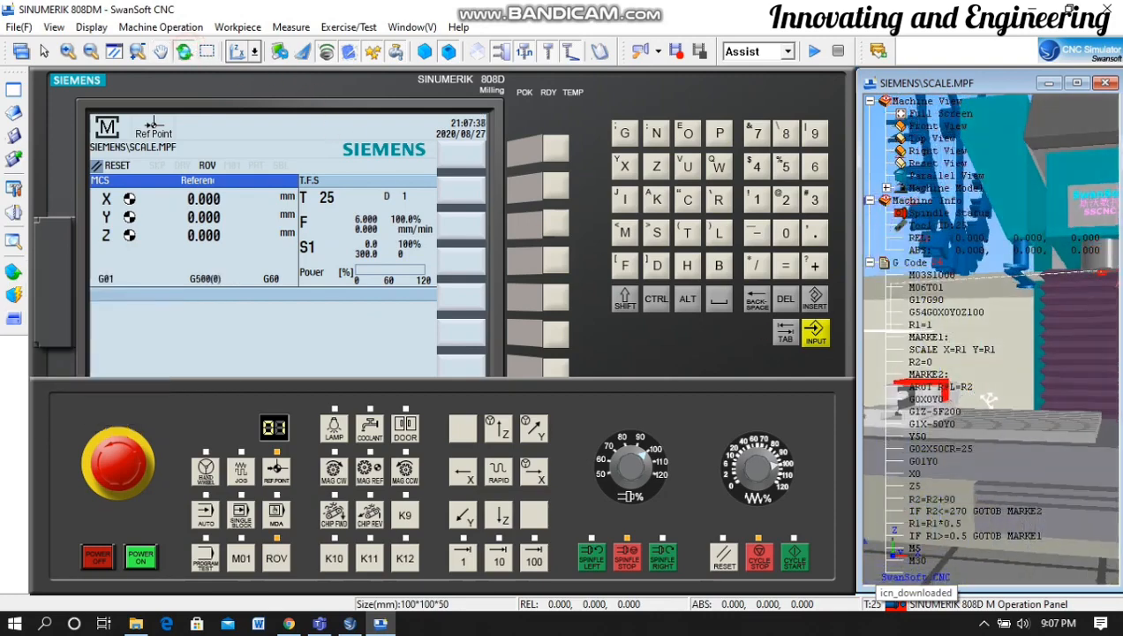
click(13, 271)
click(74, 292)
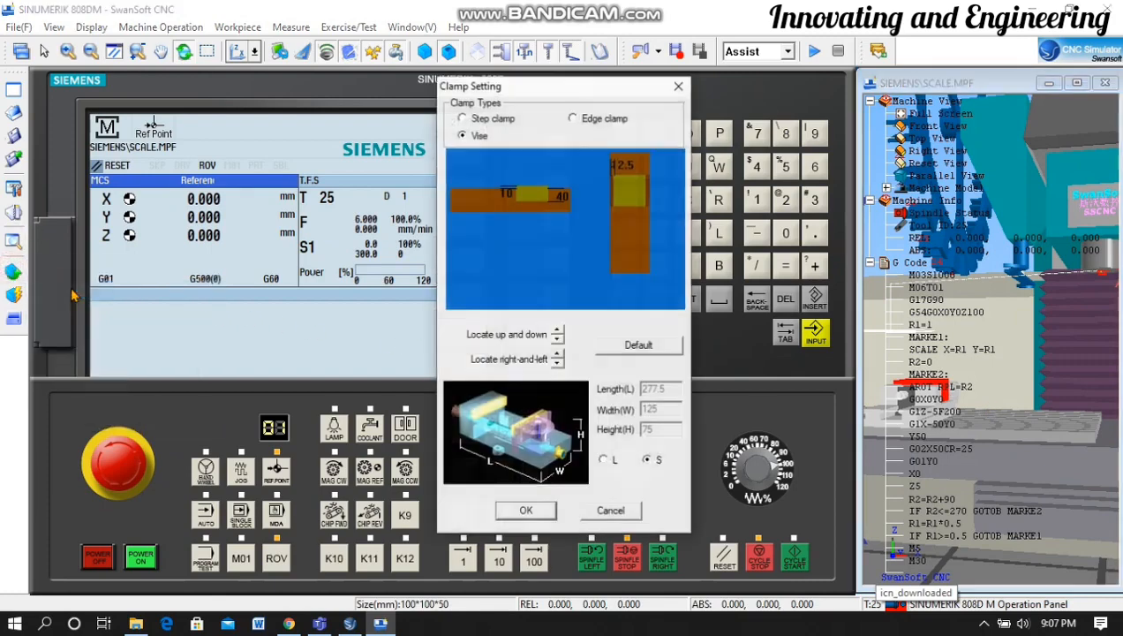
click(559, 330)
click(558, 330)
click(559, 330)
click(559, 331)
click(558, 330)
click(559, 330)
click(559, 330)
click(559, 330)
click(558, 330)
click(559, 330)
click(559, 330)
click(559, 330)
click(559, 330)
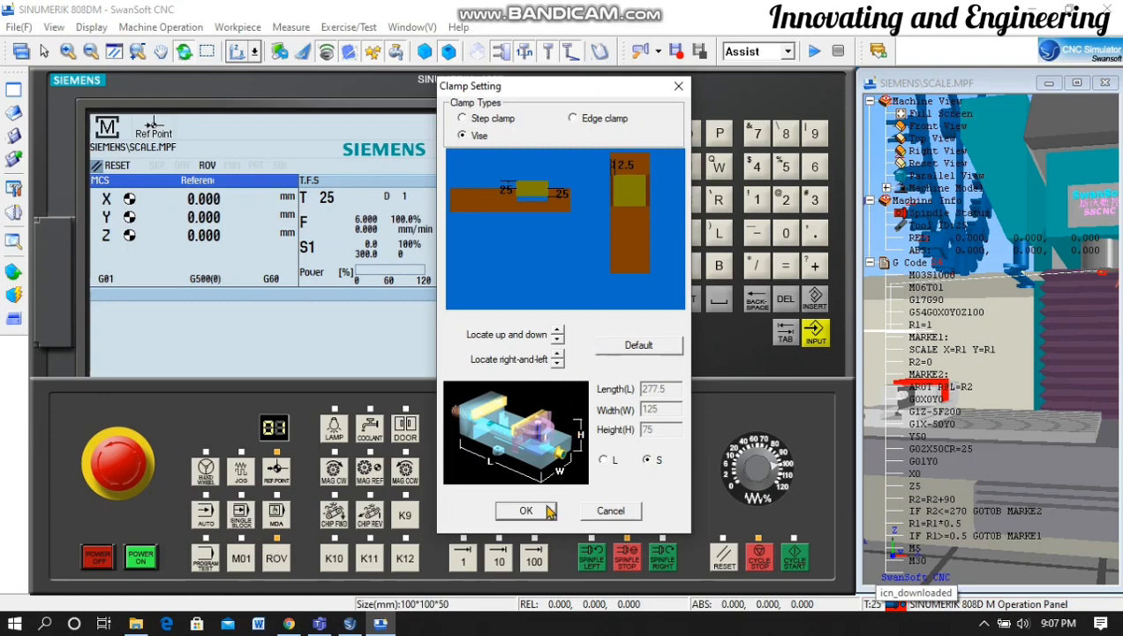
click(528, 511)
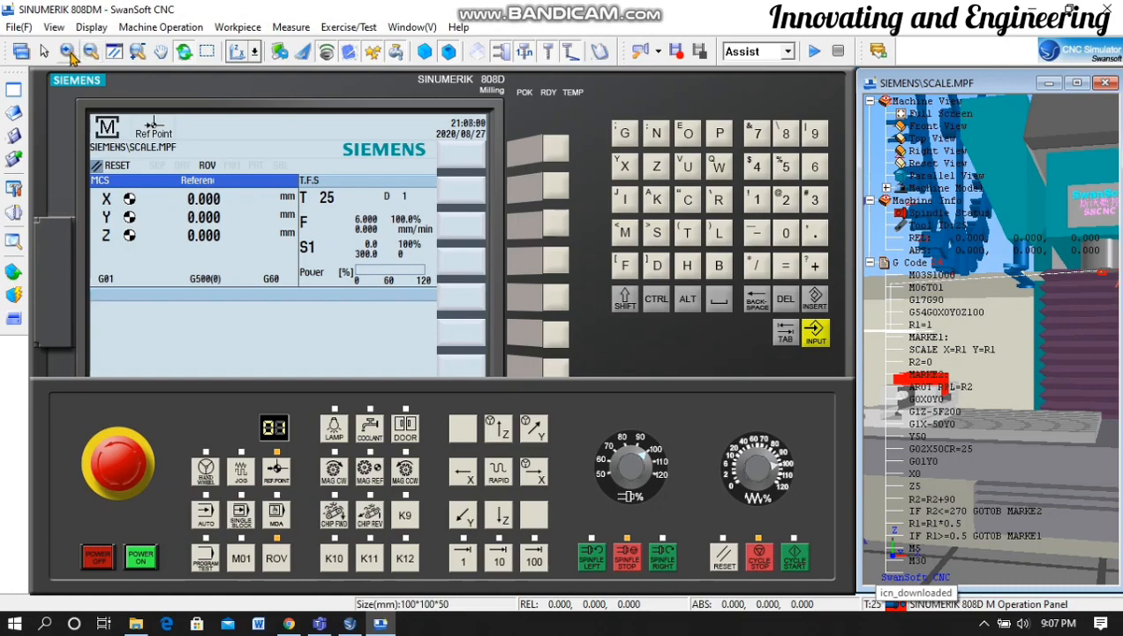
Rotate the clamped workpiece 90 degrees through its location settings, keeping the X and Y offsets at 0
click(69, 52)
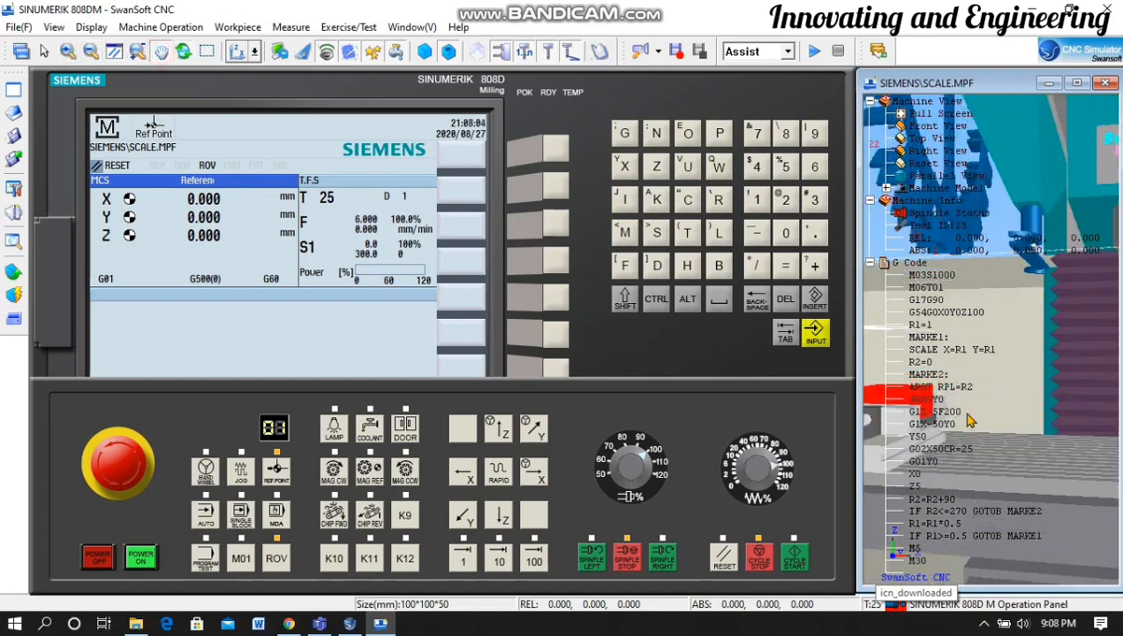
drag(970, 420, 1036, 419)
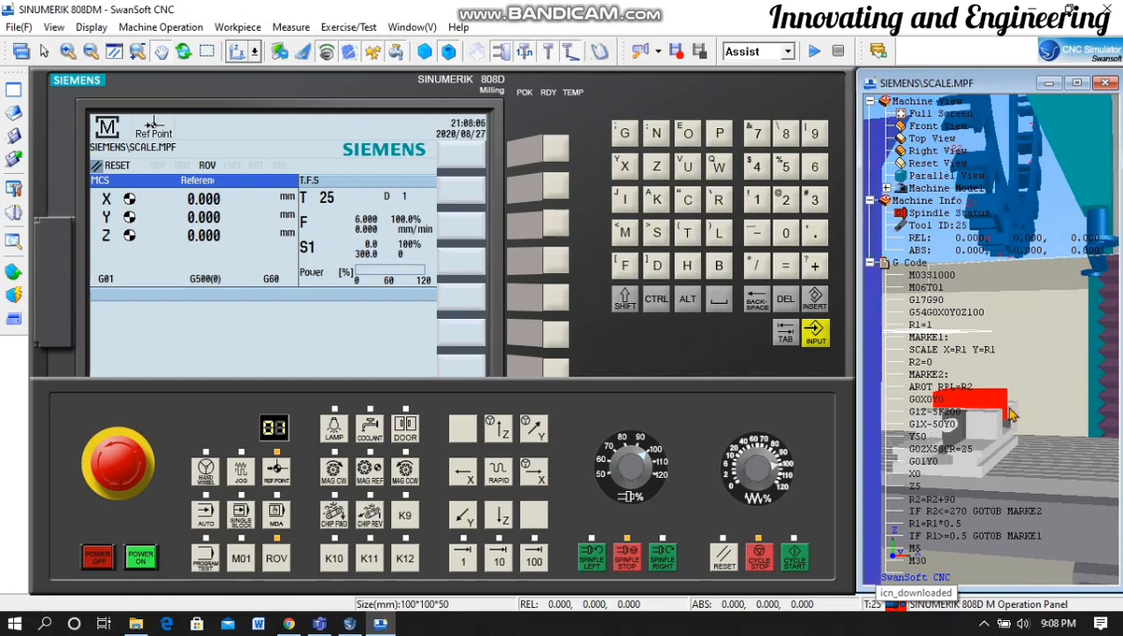
click(91, 52)
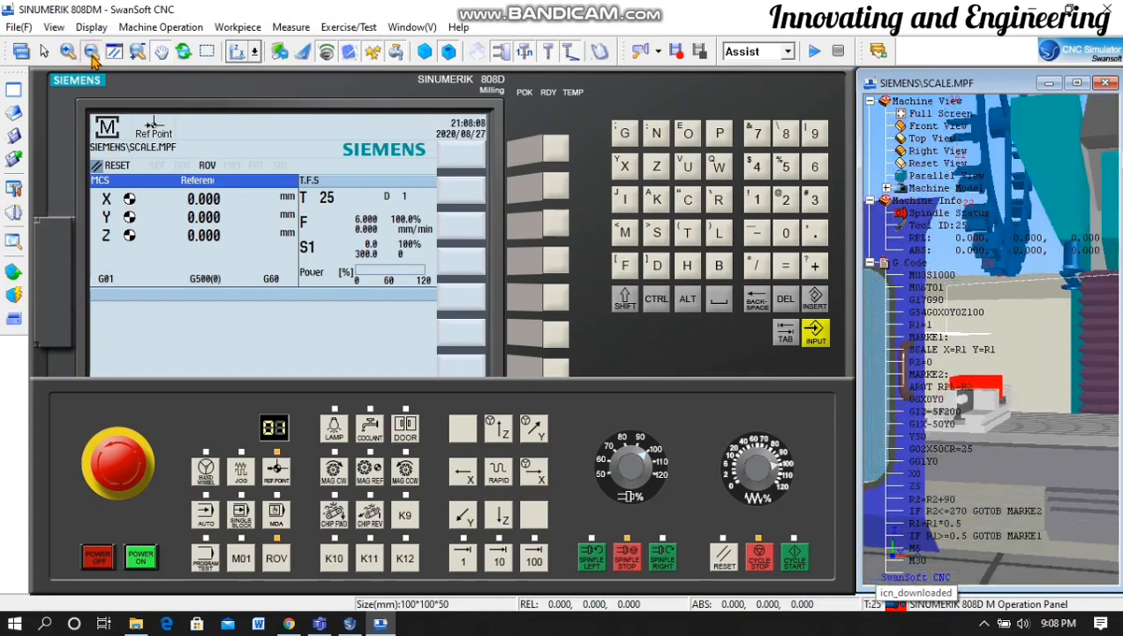
click(91, 52)
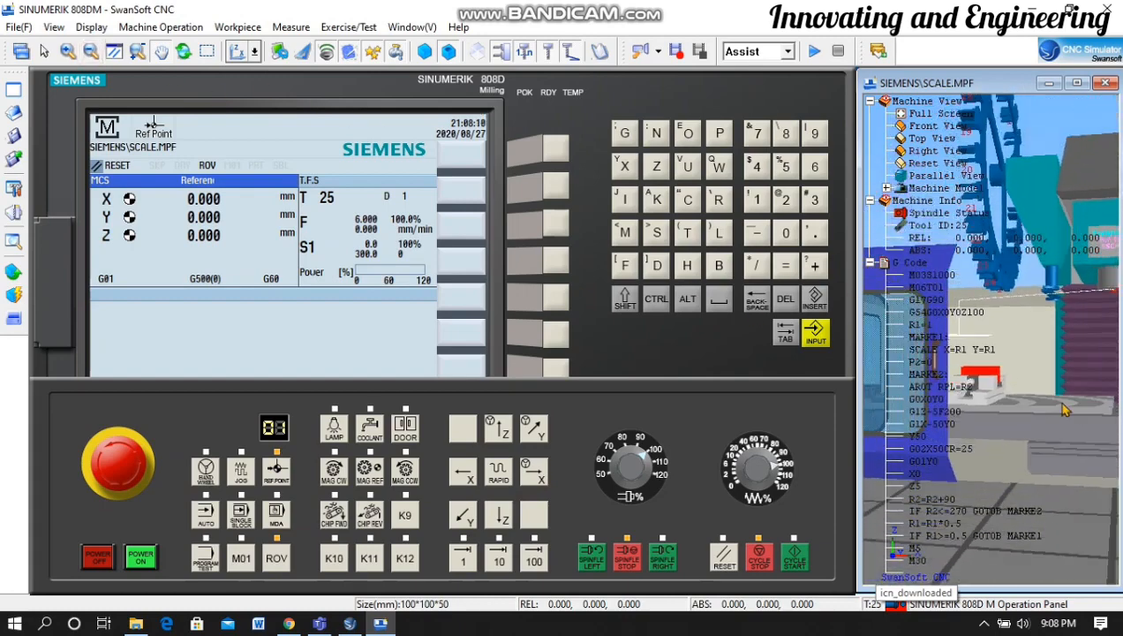
drag(1039, 381, 1014, 386)
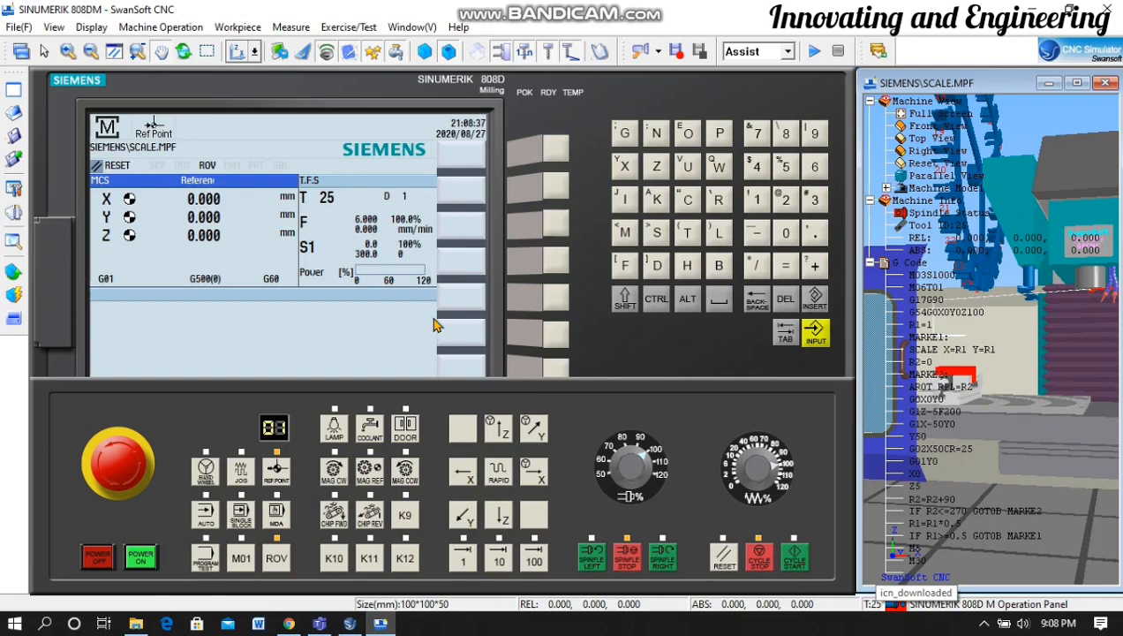
click(15, 275)
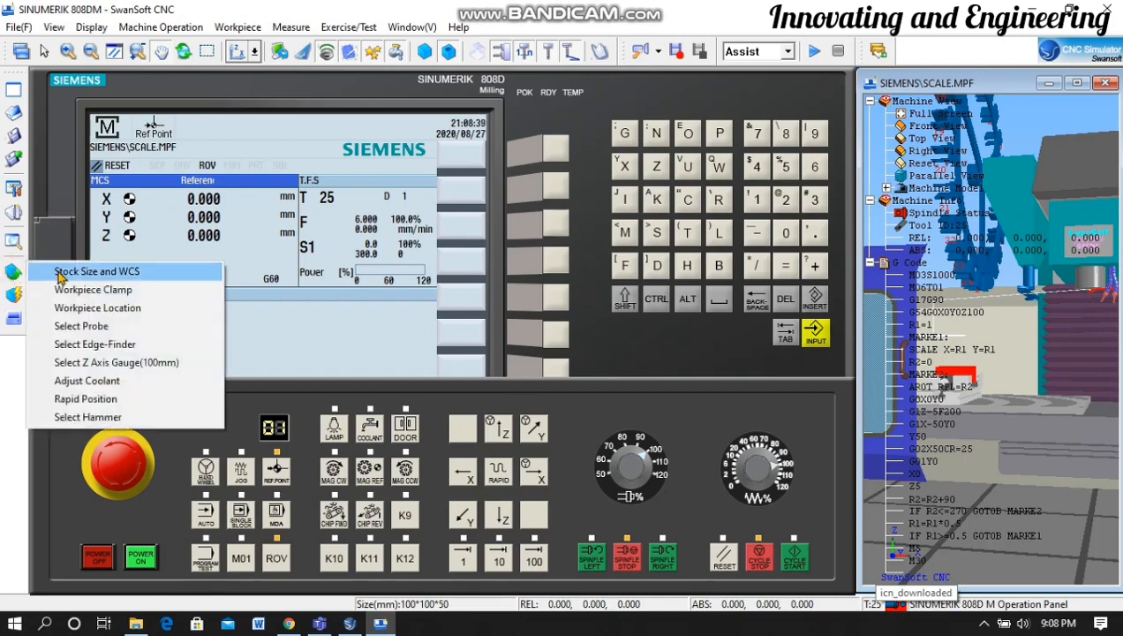
click(68, 309)
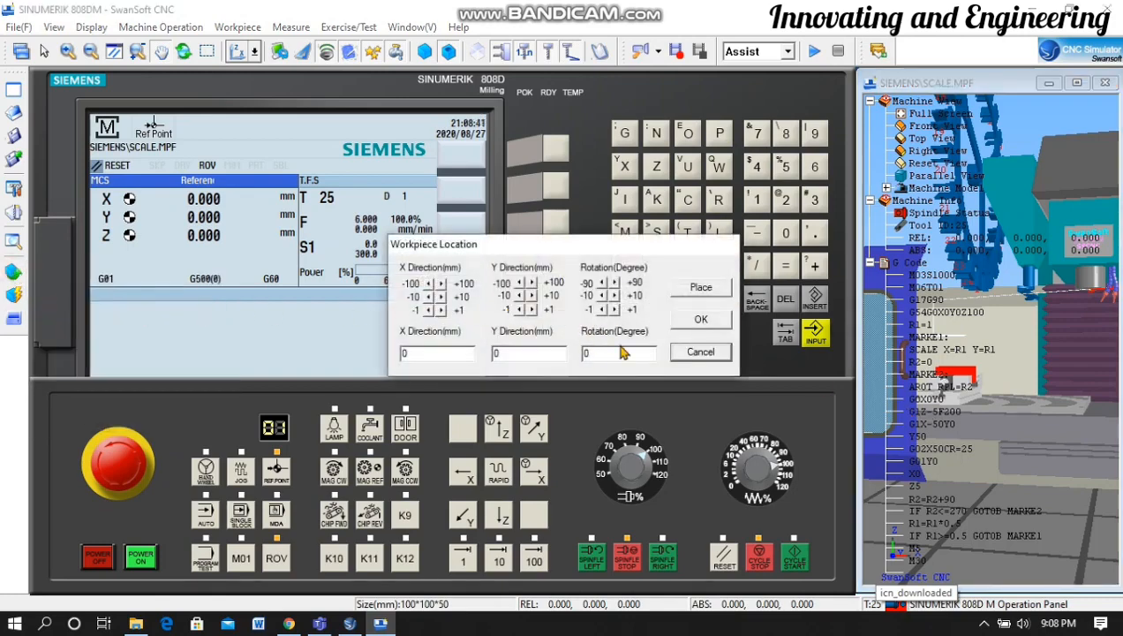
double_click(593, 351)
text(90)
click(703, 319)
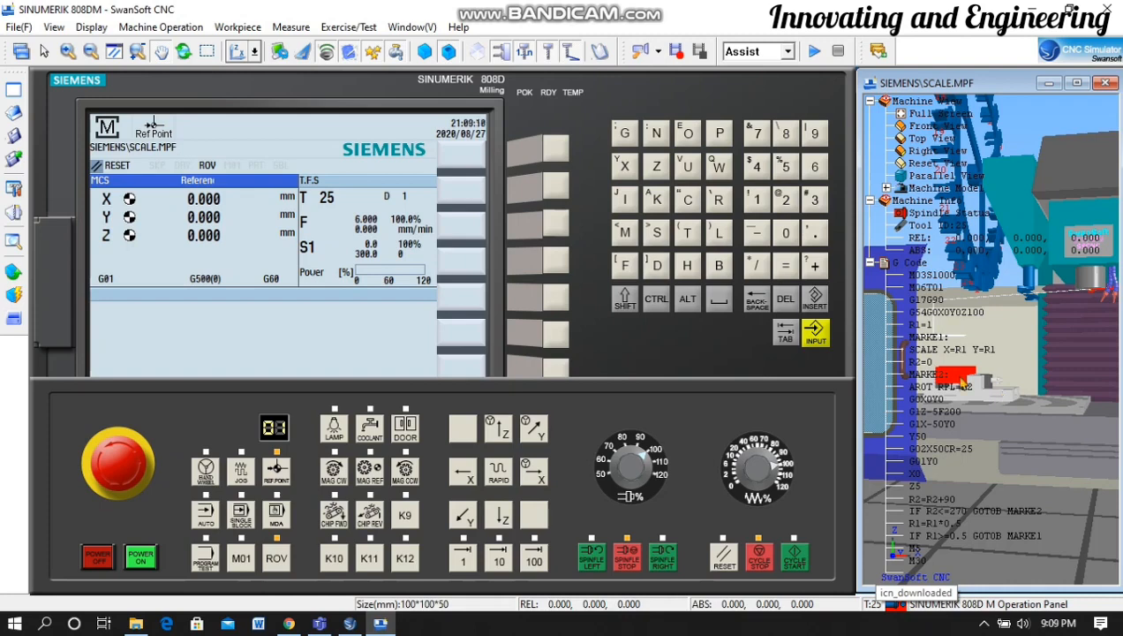
In the control's tool list, set the radius of tool 1 to 6, tool 2 to 5 and tool 3 to 3
click(715, 355)
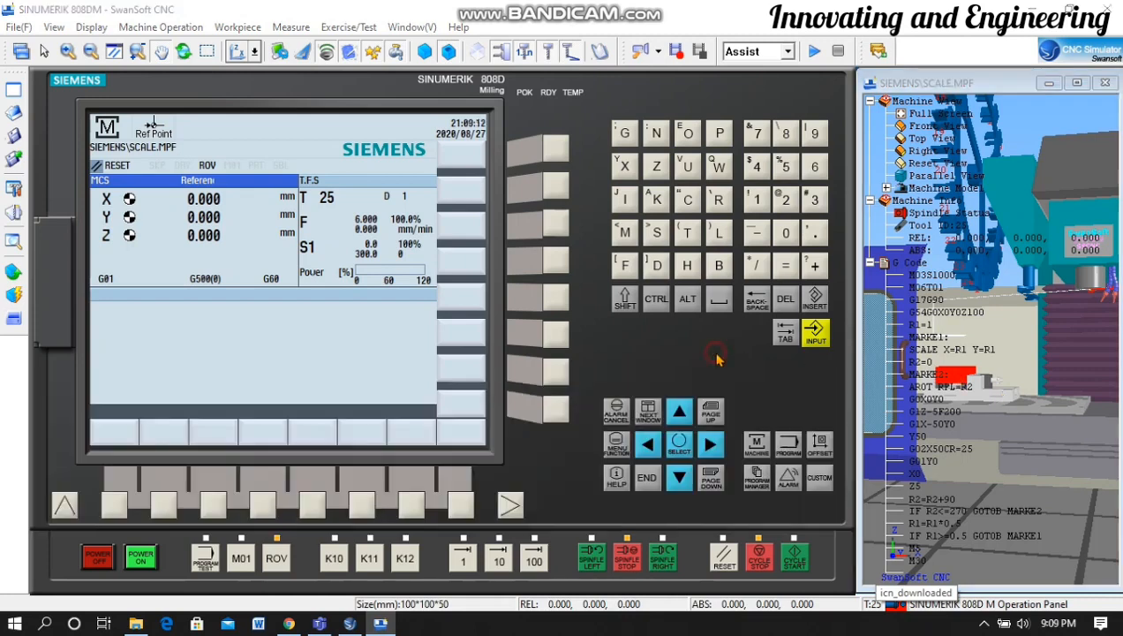
click(819, 446)
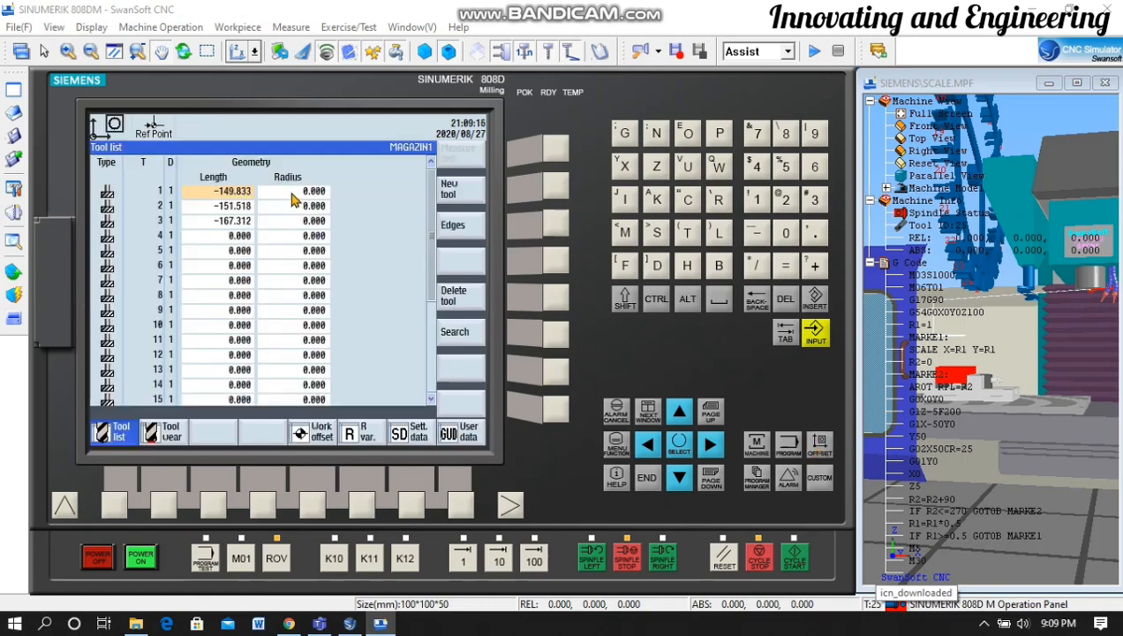
click(314, 193)
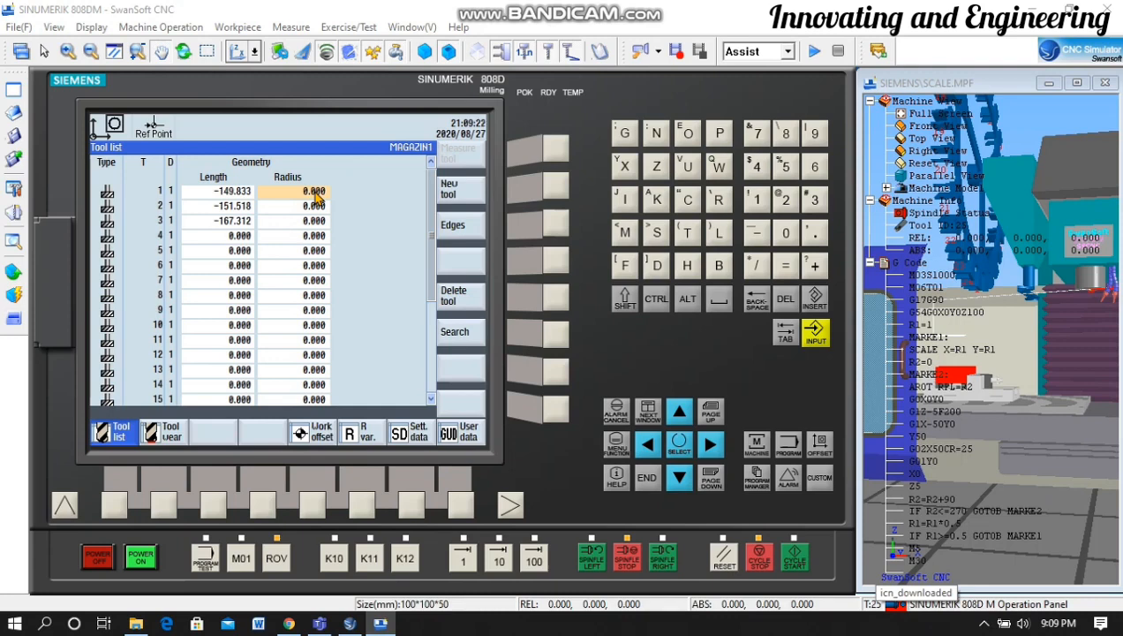
click(314, 192)
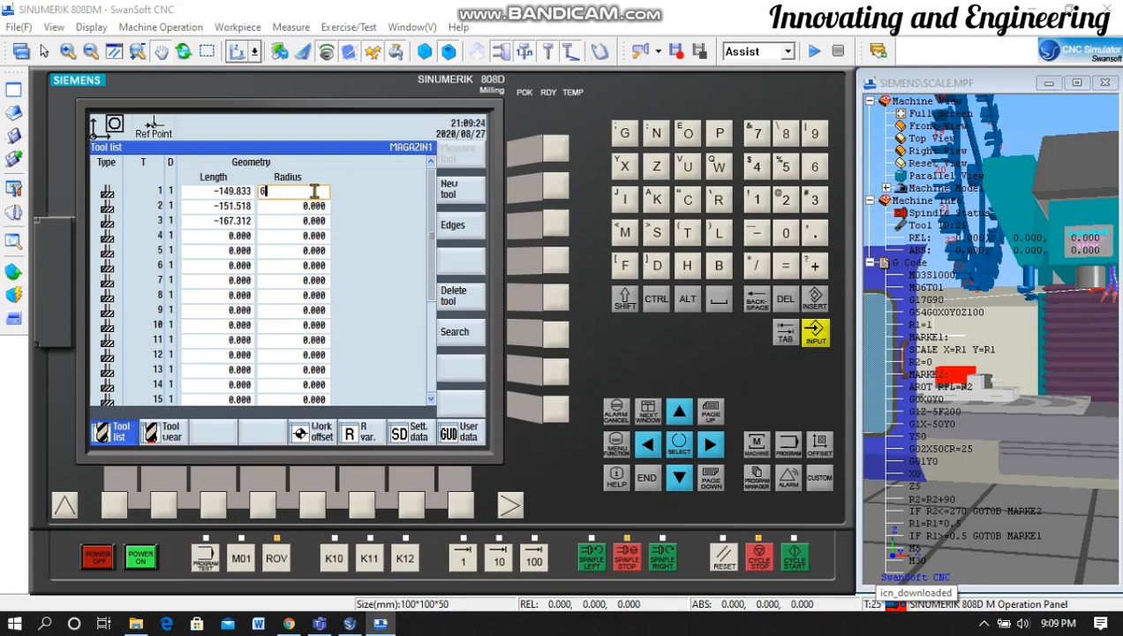
text(6)
key(Return)
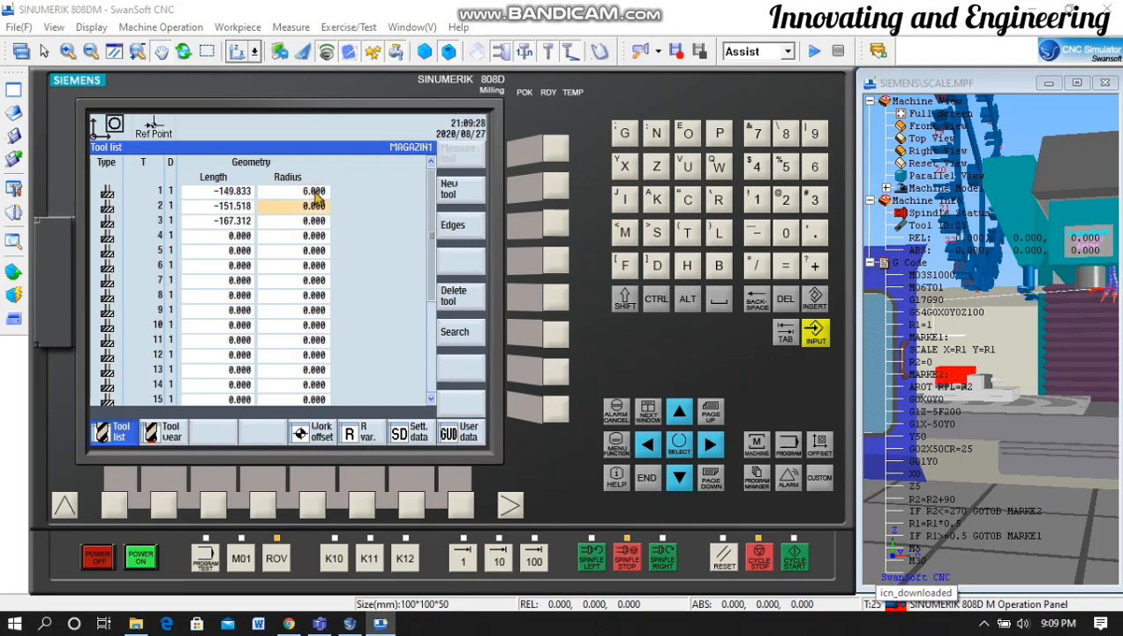
text(5)
key(Return)
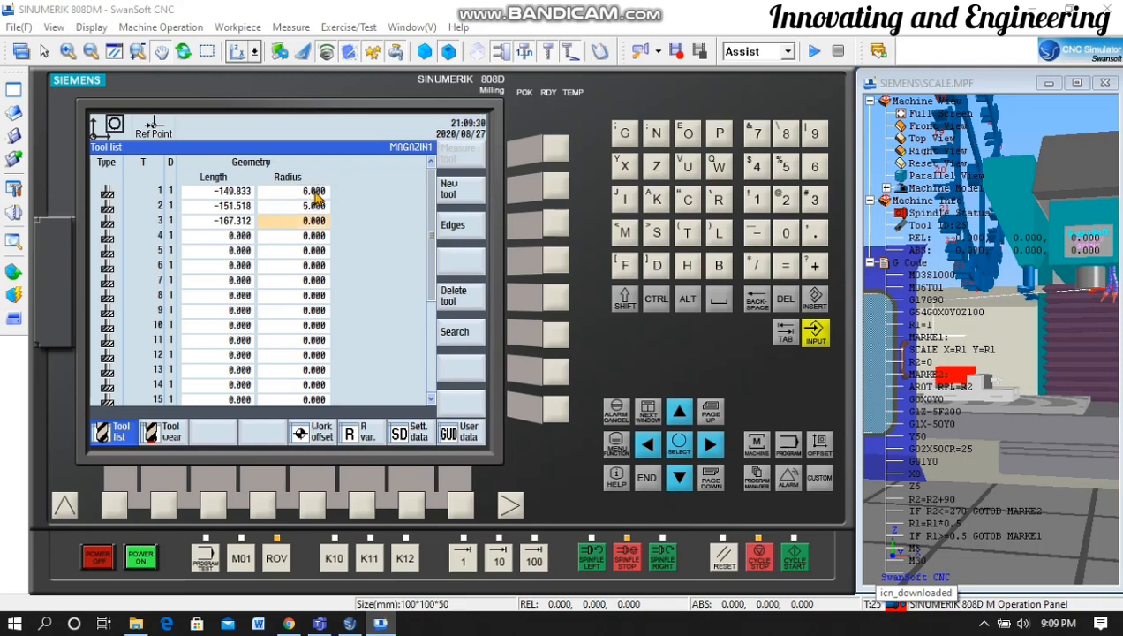
text(3)
key(Return)
key(Up)
Open the simulator's tool management and start adding a new tool No. 11
click(15, 213)
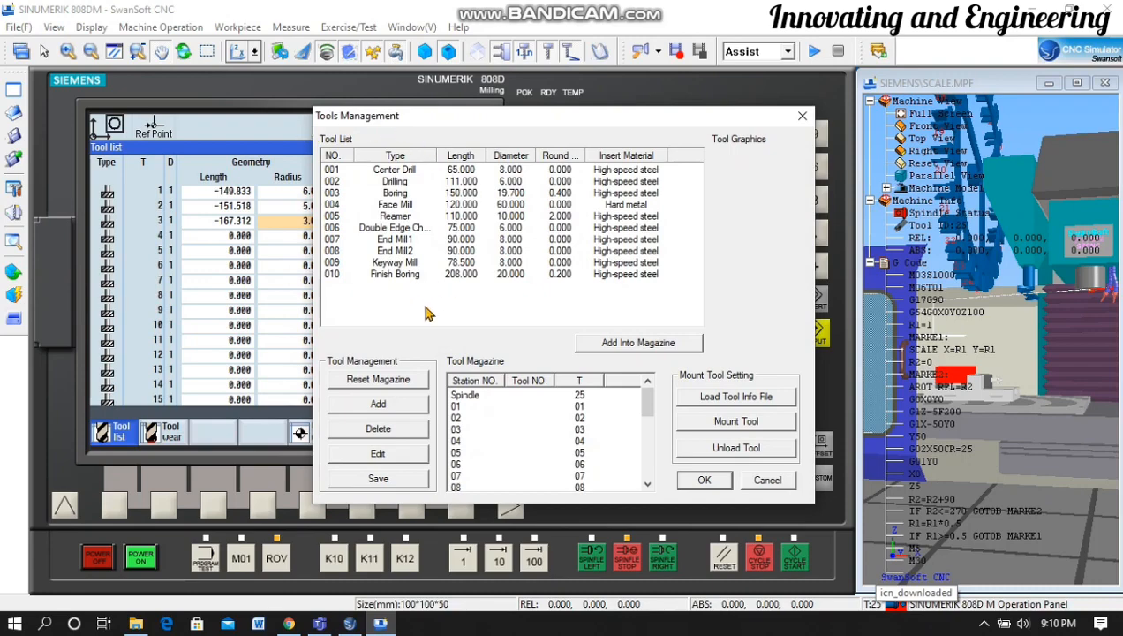
click(380, 403)
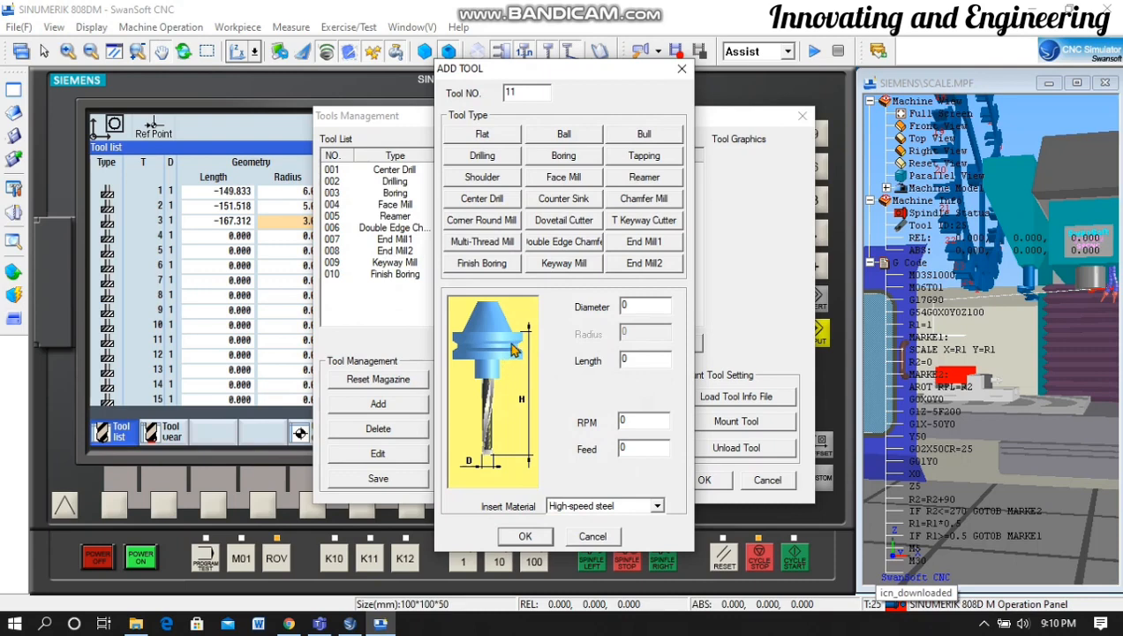
click(500, 133)
click(537, 156)
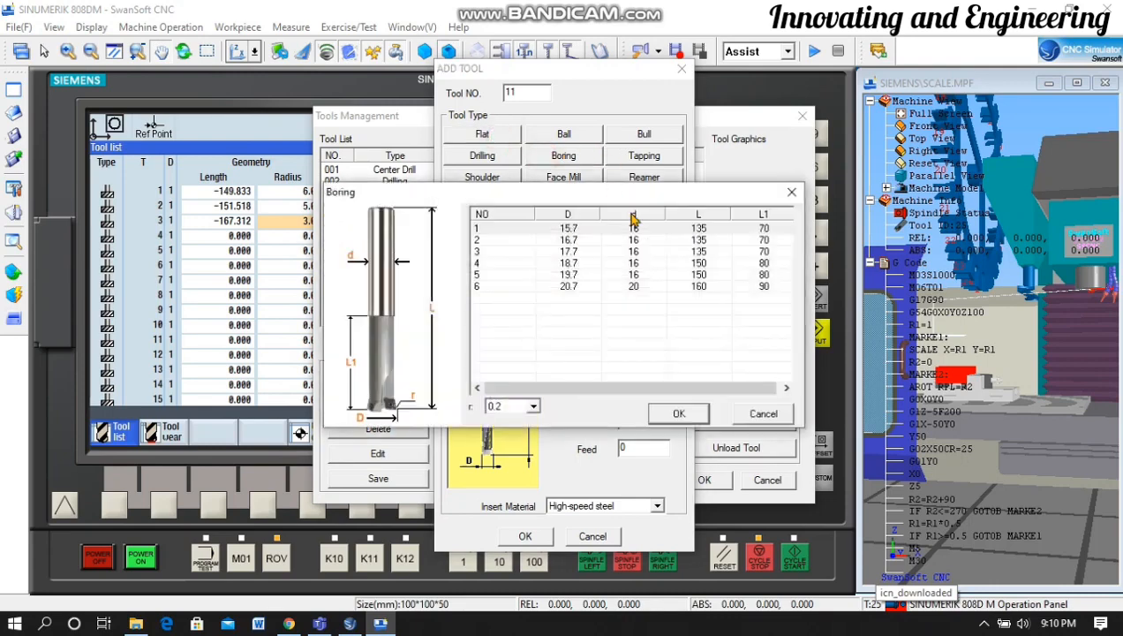
click(793, 200)
click(558, 133)
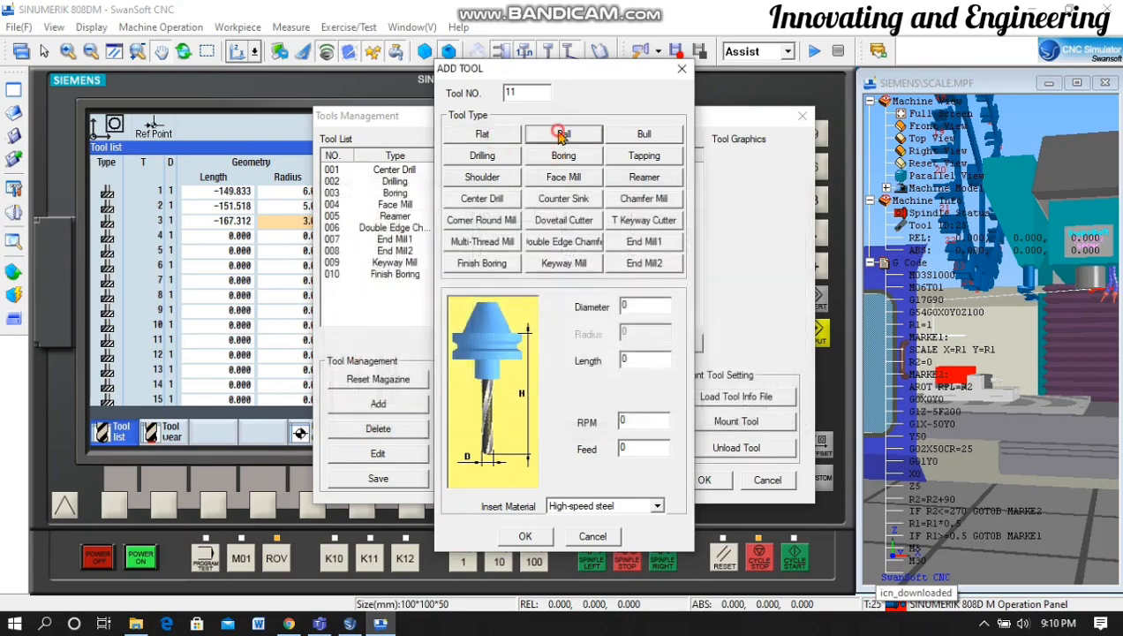
click(638, 135)
Define tool No. 11 as a 12 mm diameter high-speed steel keyway mill and add it to the tool list
click(558, 264)
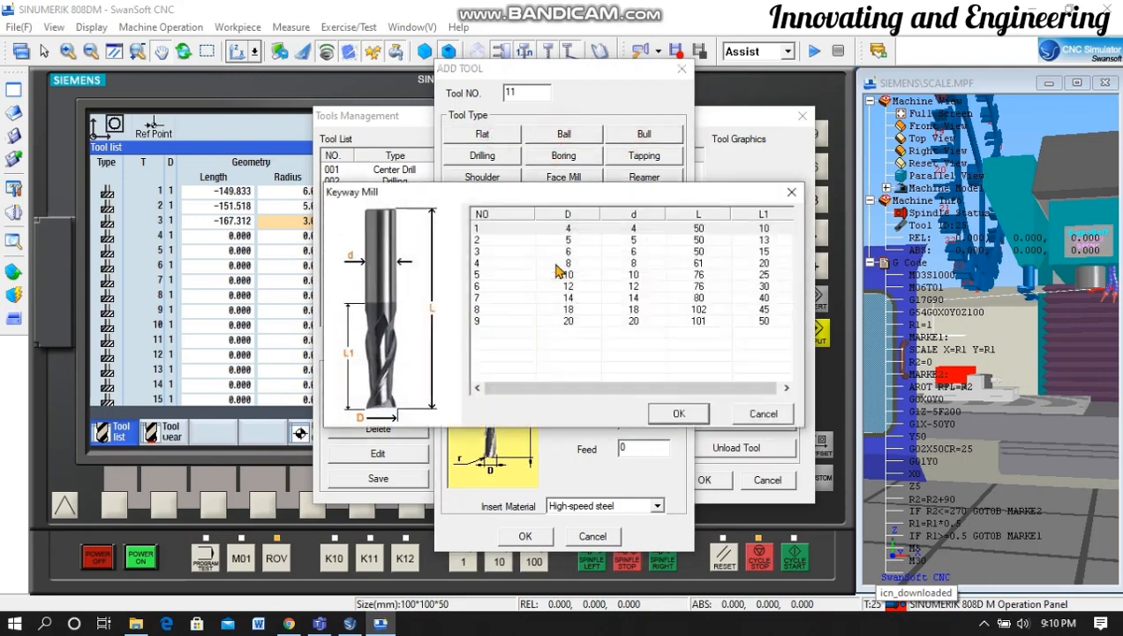
click(578, 284)
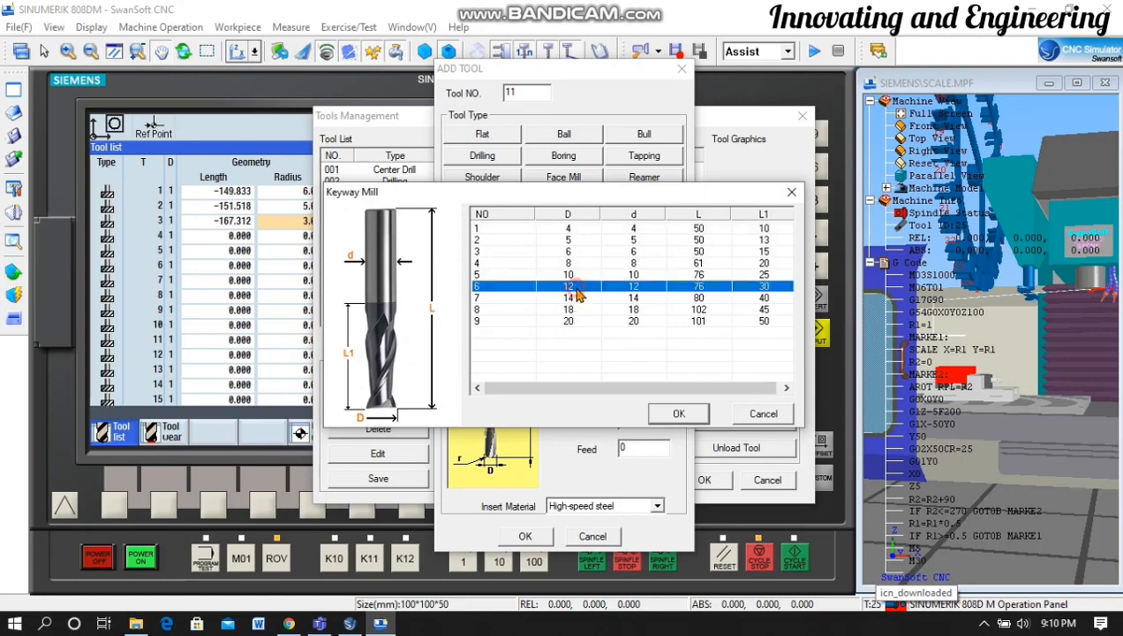
click(677, 414)
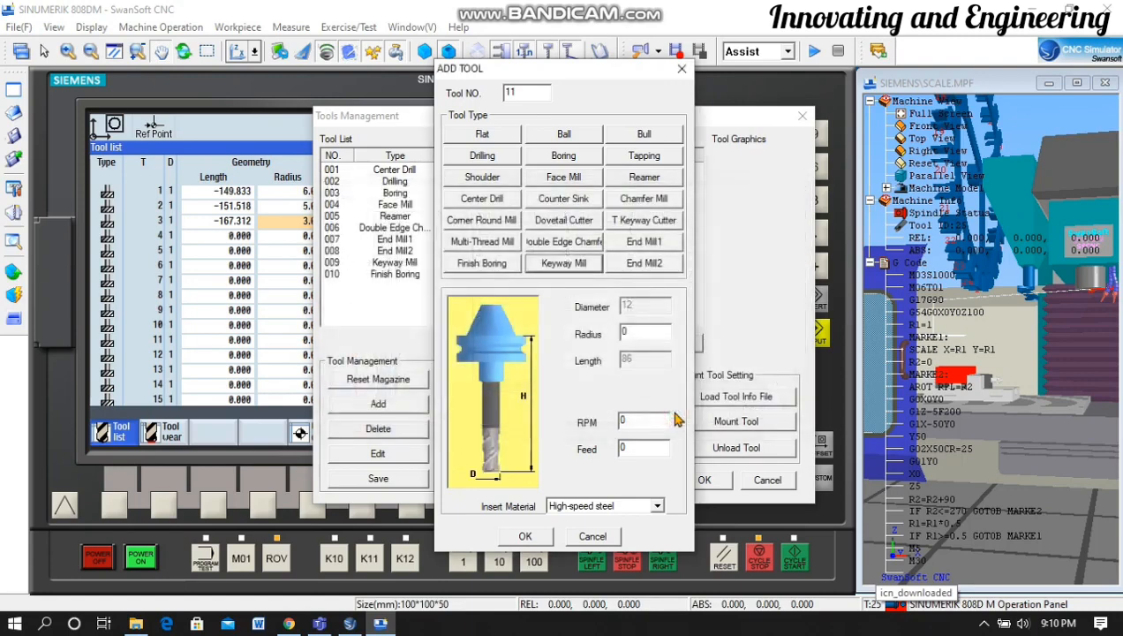
click(526, 536)
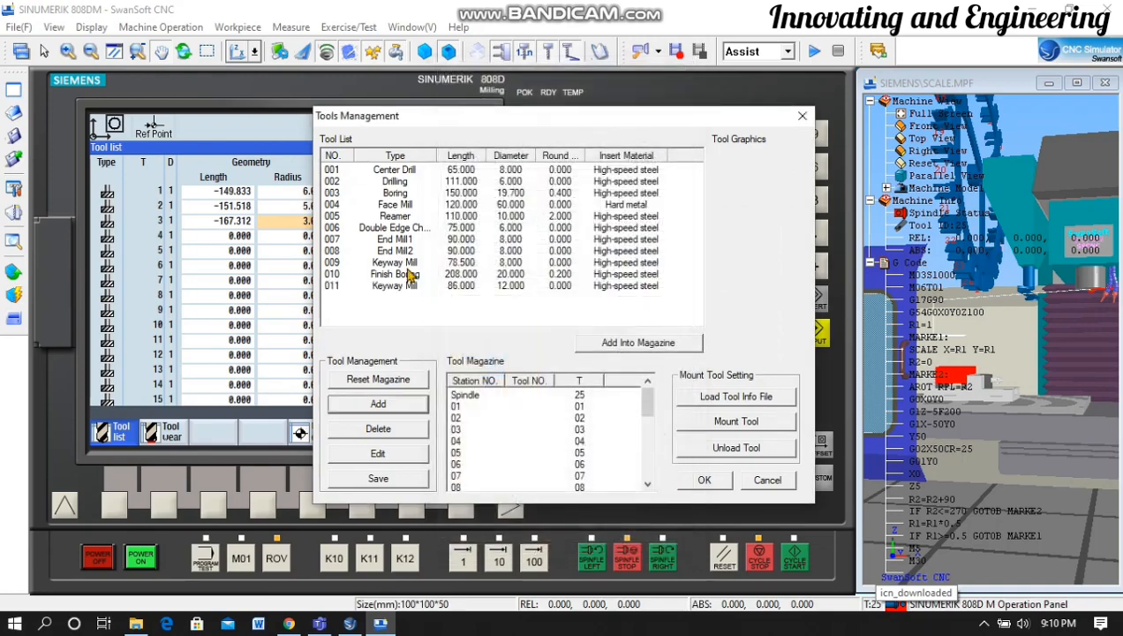
Add tool No. 12 to the tool list as a 10 mm diameter high-speed steel keyway mill
click(382, 405)
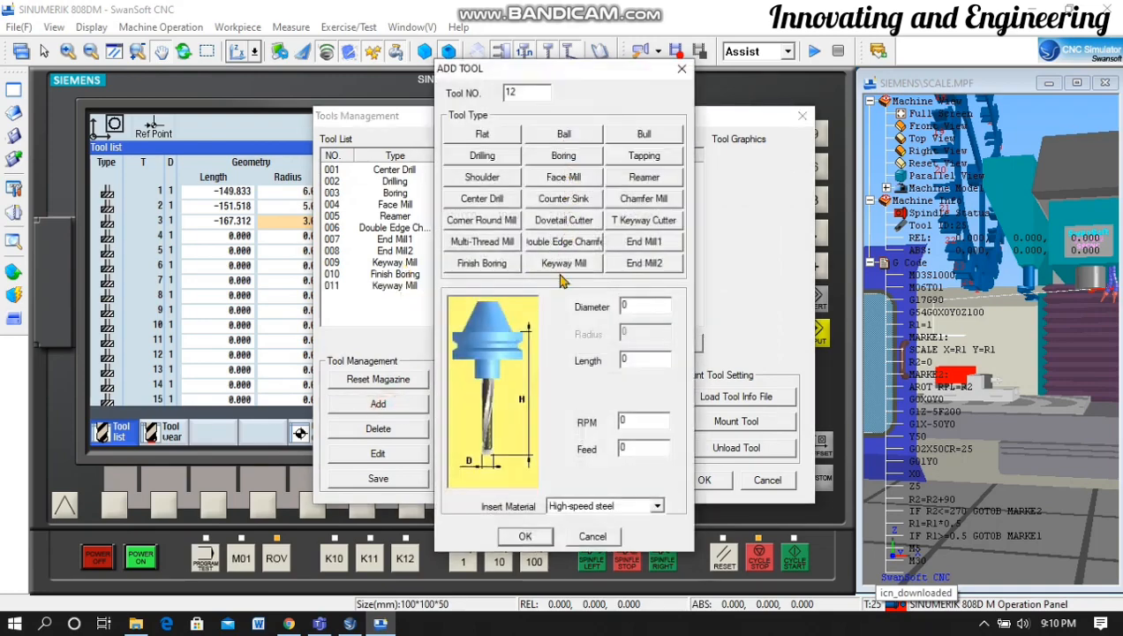
click(557, 269)
click(569, 280)
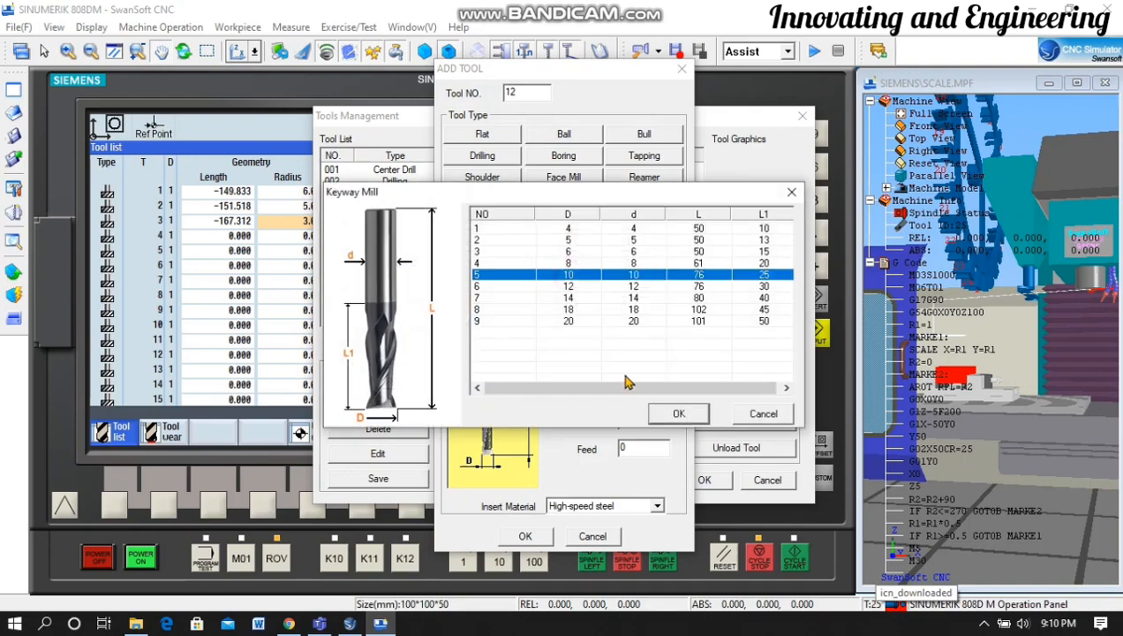
click(676, 412)
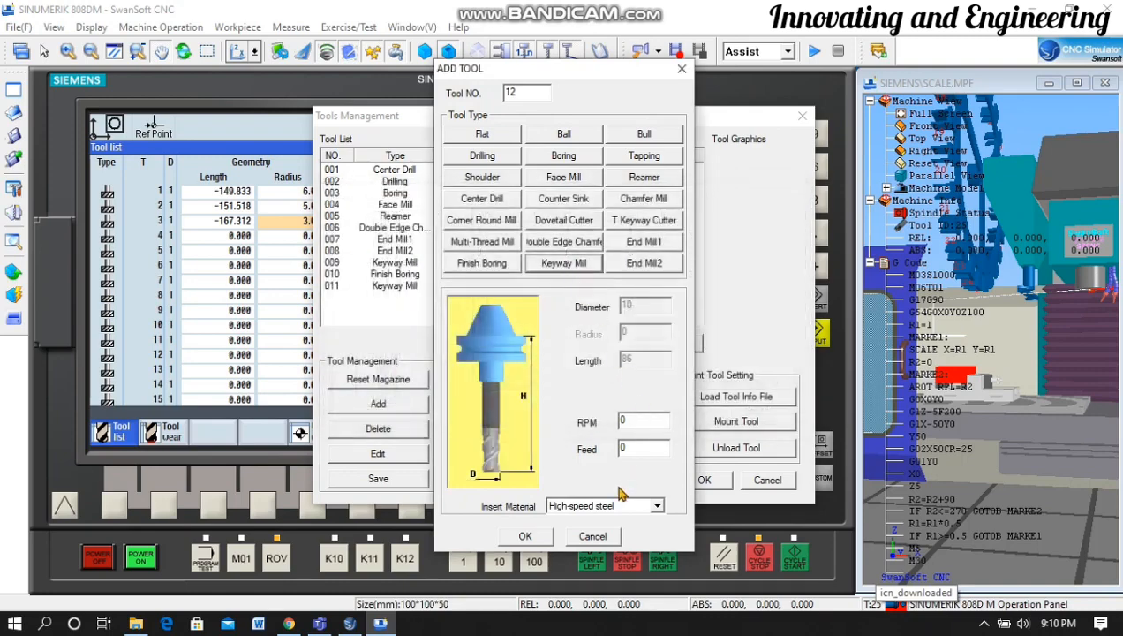
click(527, 536)
Add tool No. 13 to the tool list as a 6 mm diameter high-speed steel keyway mill
click(403, 406)
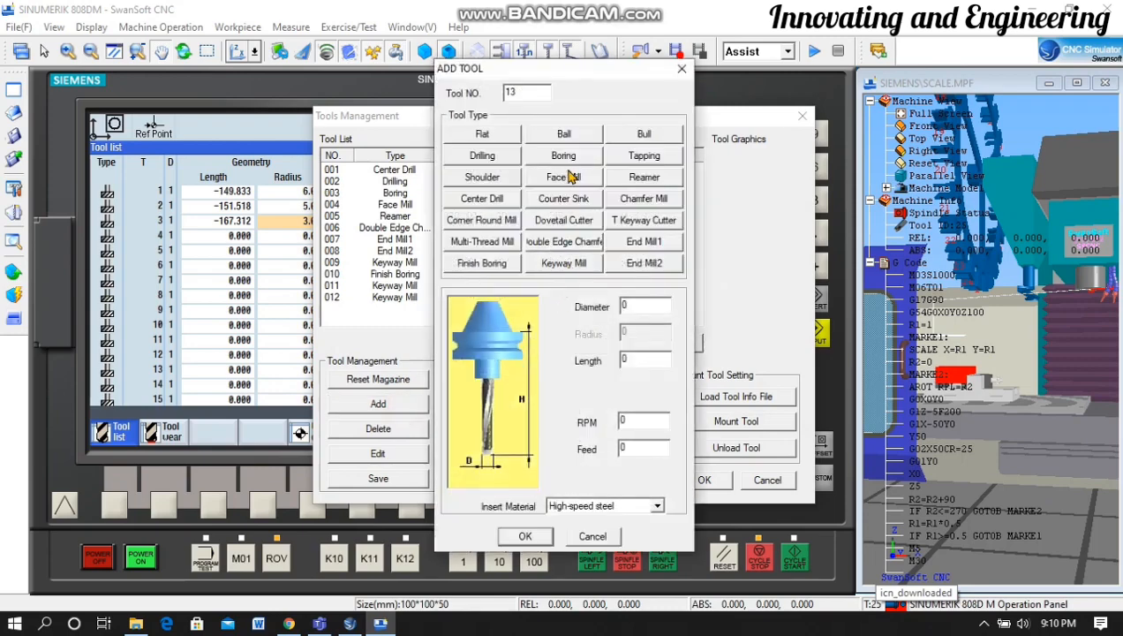
click(573, 265)
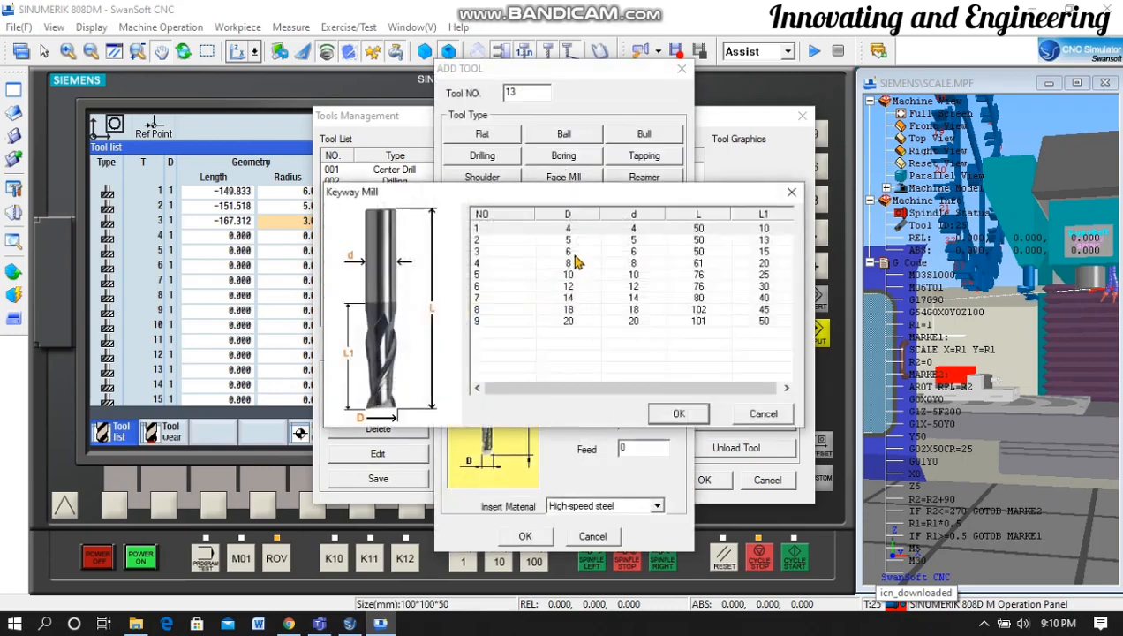
click(574, 256)
click(676, 413)
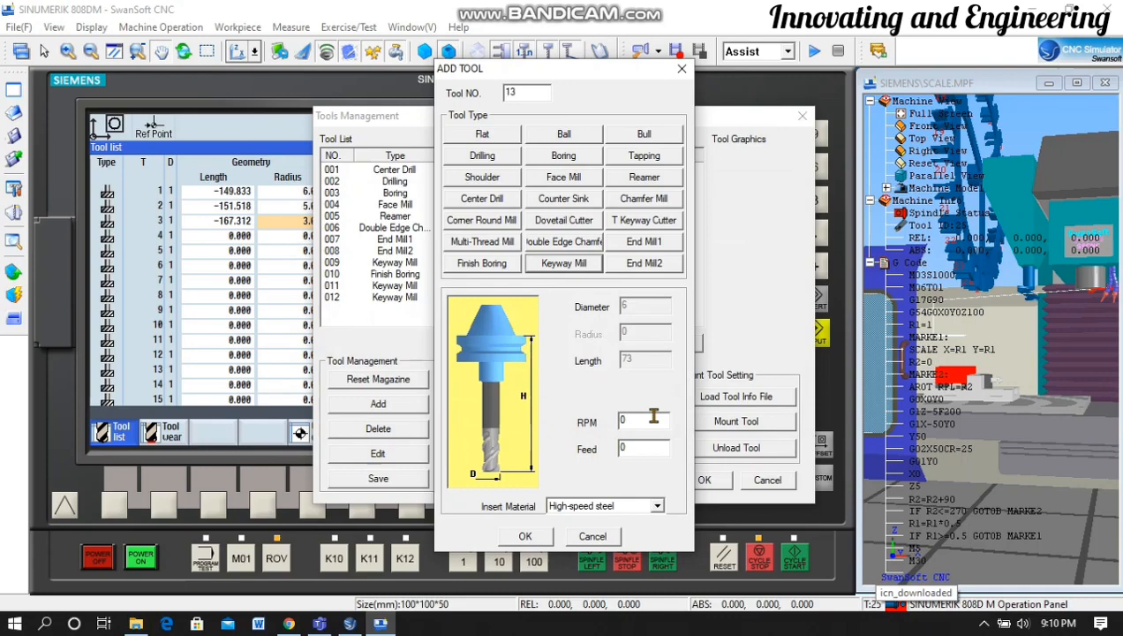
click(528, 536)
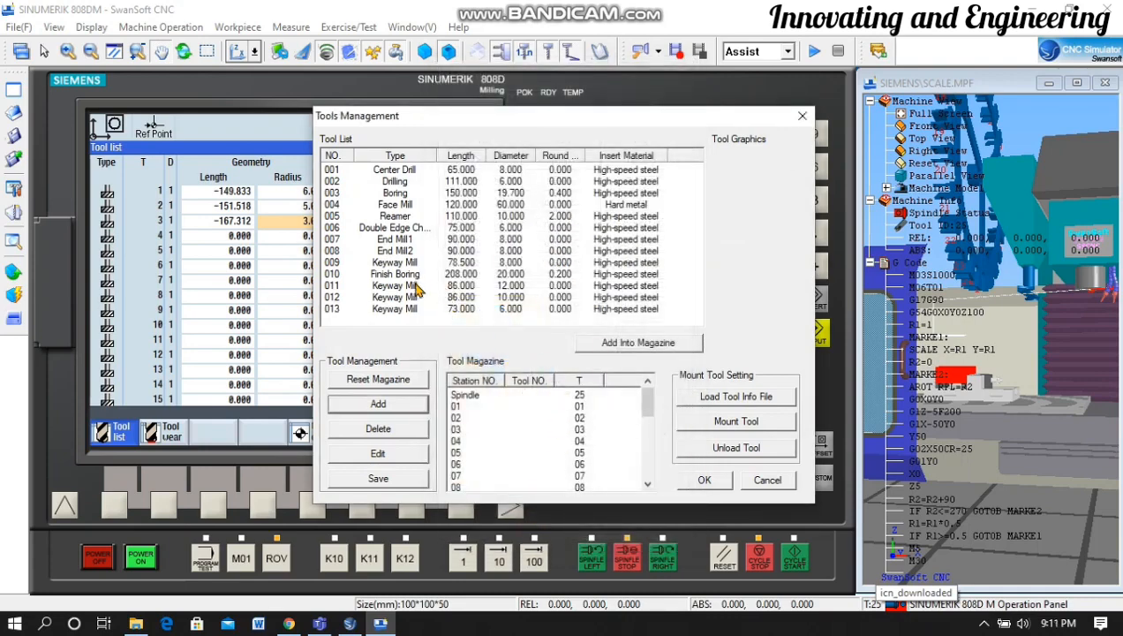
Load keyway mills 011, 012 and 013 into magazine tool stations 1, 2 and 3, and accept the tool setup
click(418, 287)
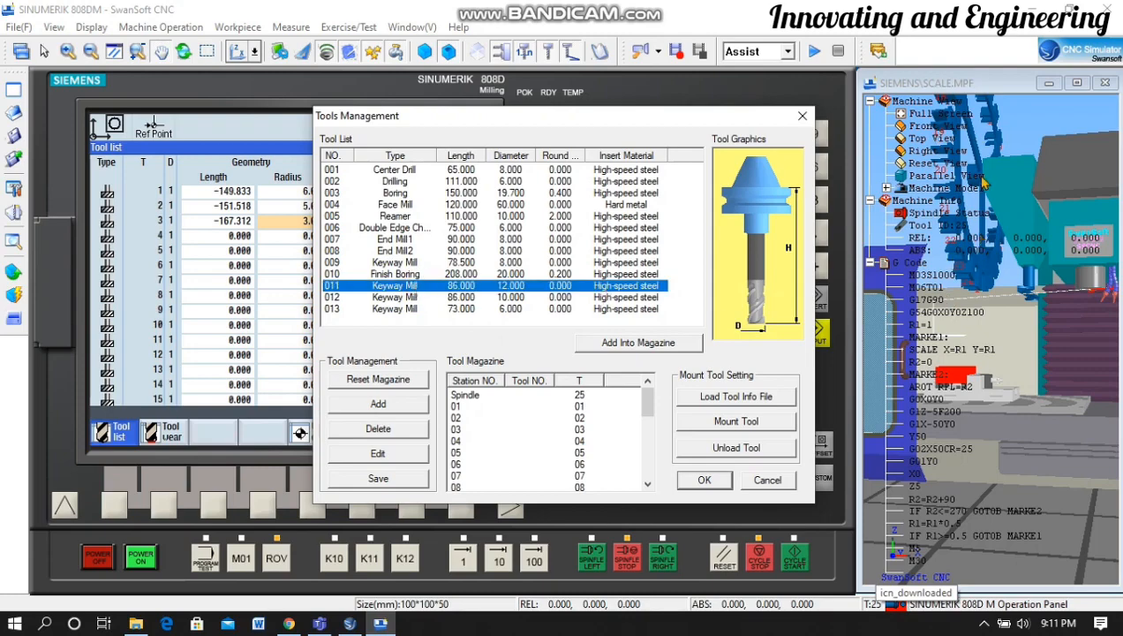
click(647, 345)
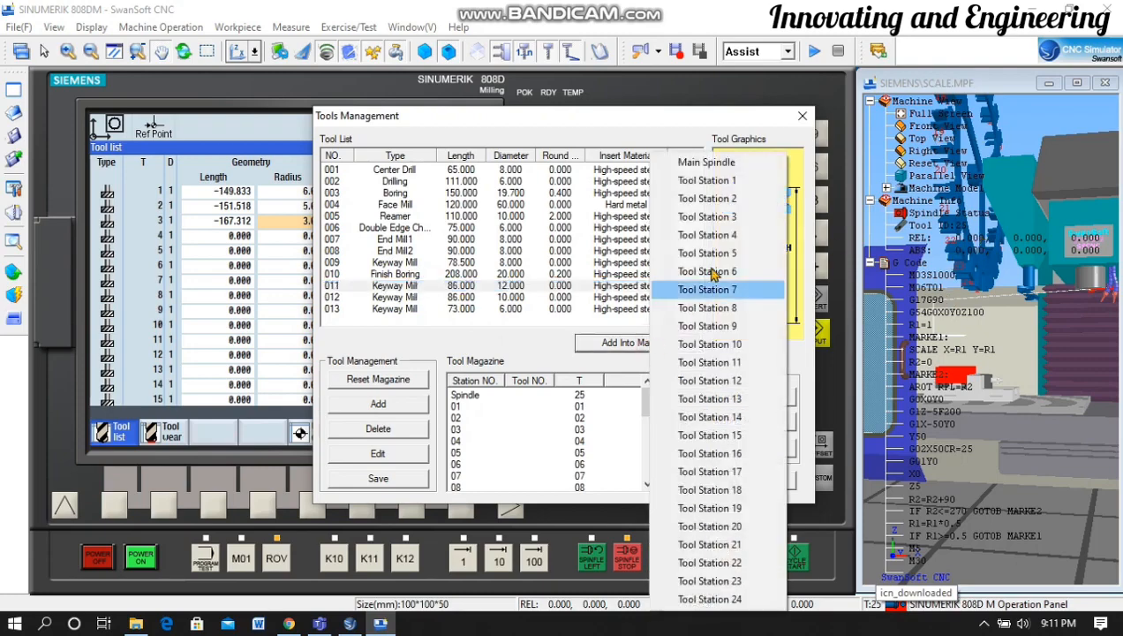
click(710, 182)
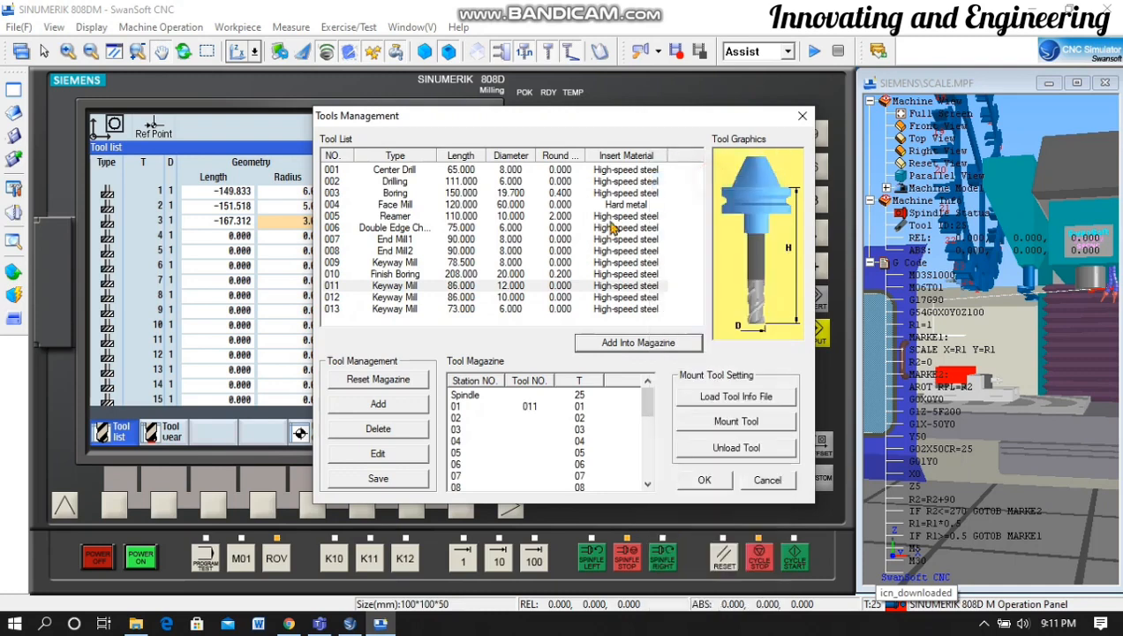
click(409, 298)
click(638, 344)
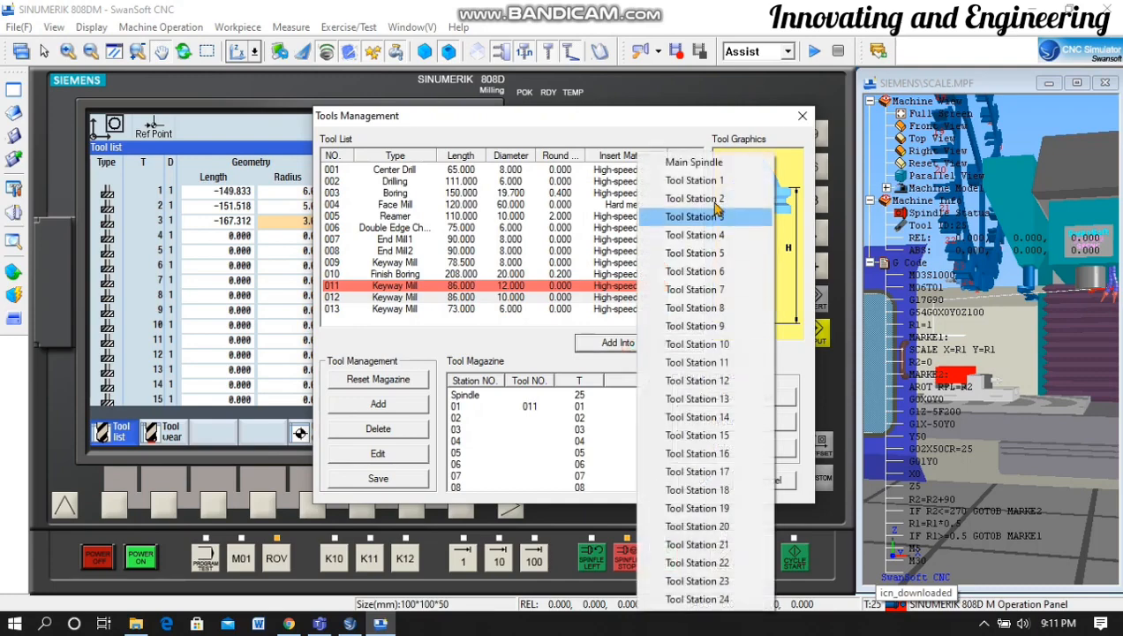
click(715, 200)
click(482, 309)
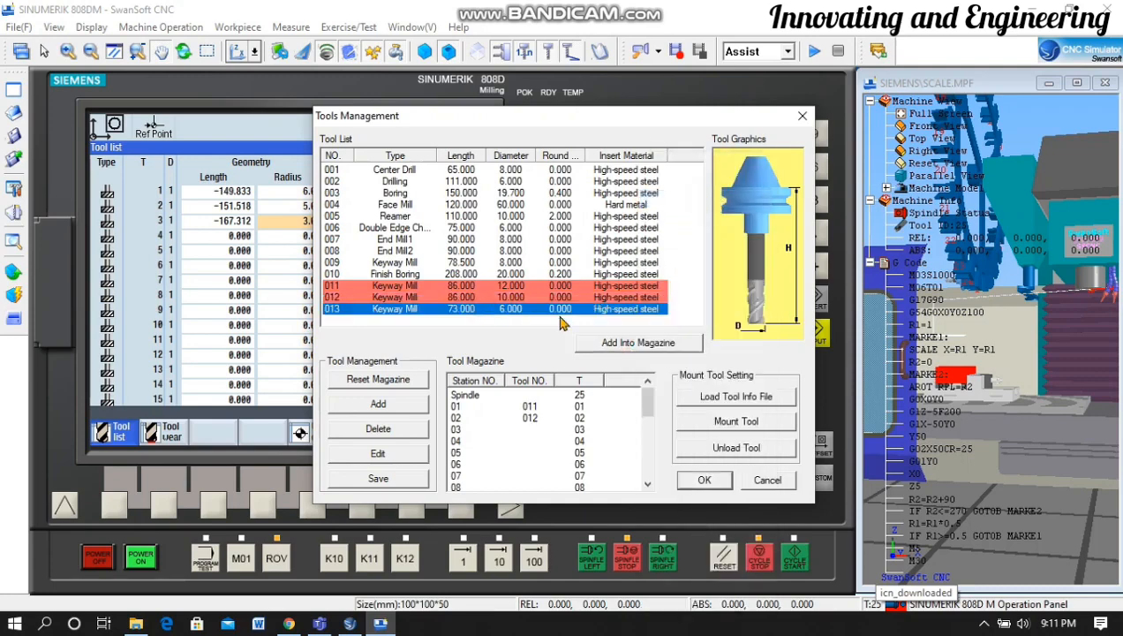
click(622, 347)
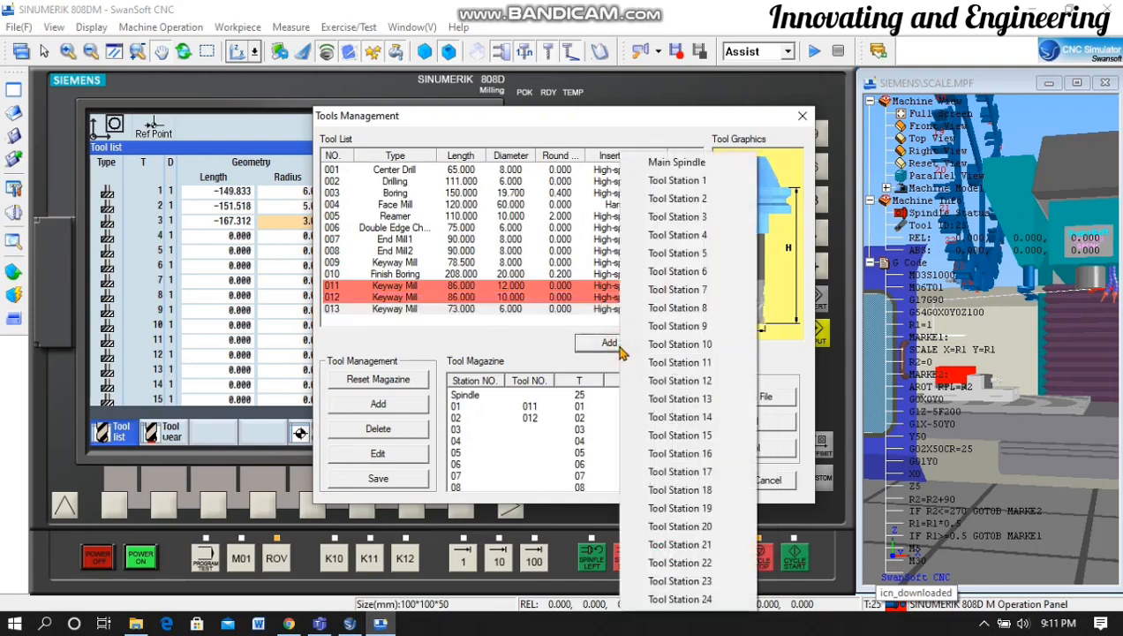
click(691, 218)
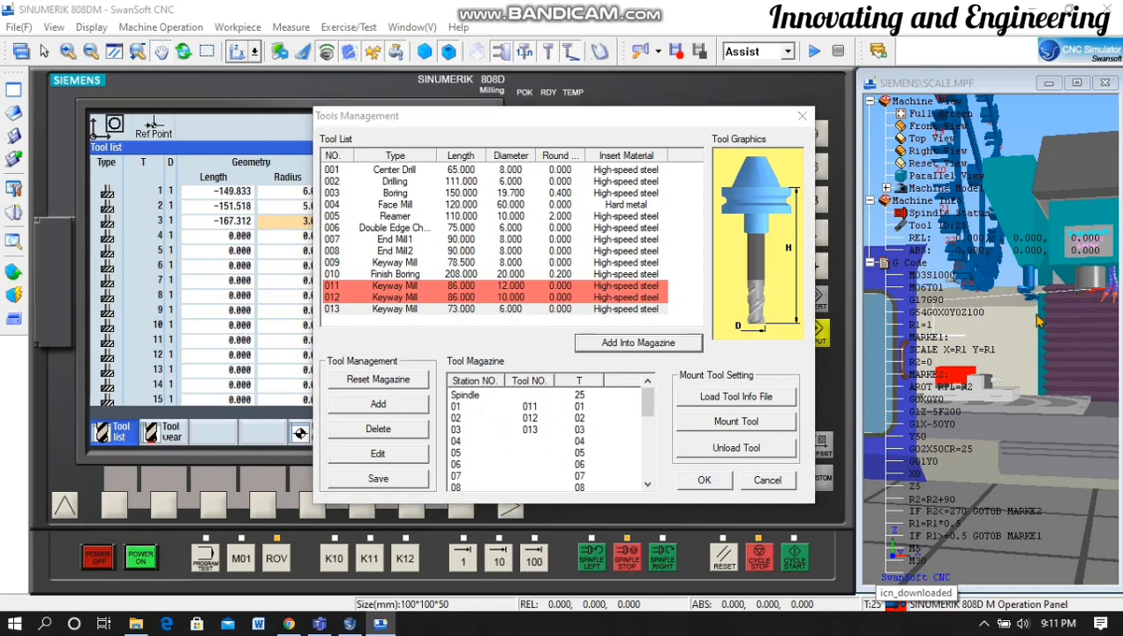
click(705, 481)
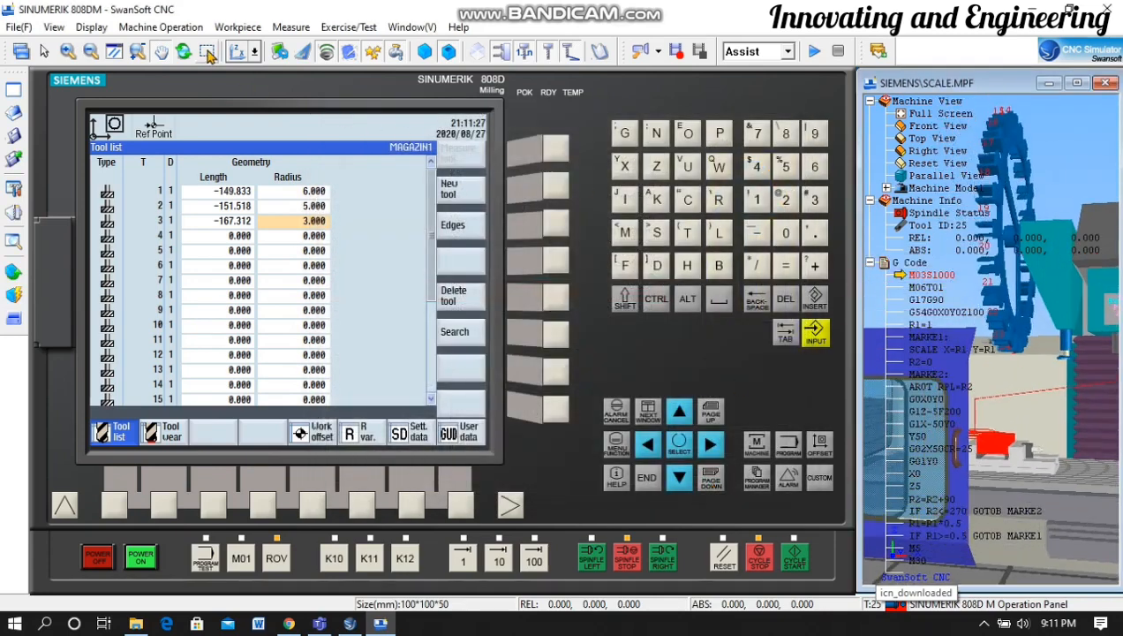
Switch the machine to JOG mode and show the machine position screen on the control
drag(1047, 356, 1107, 448)
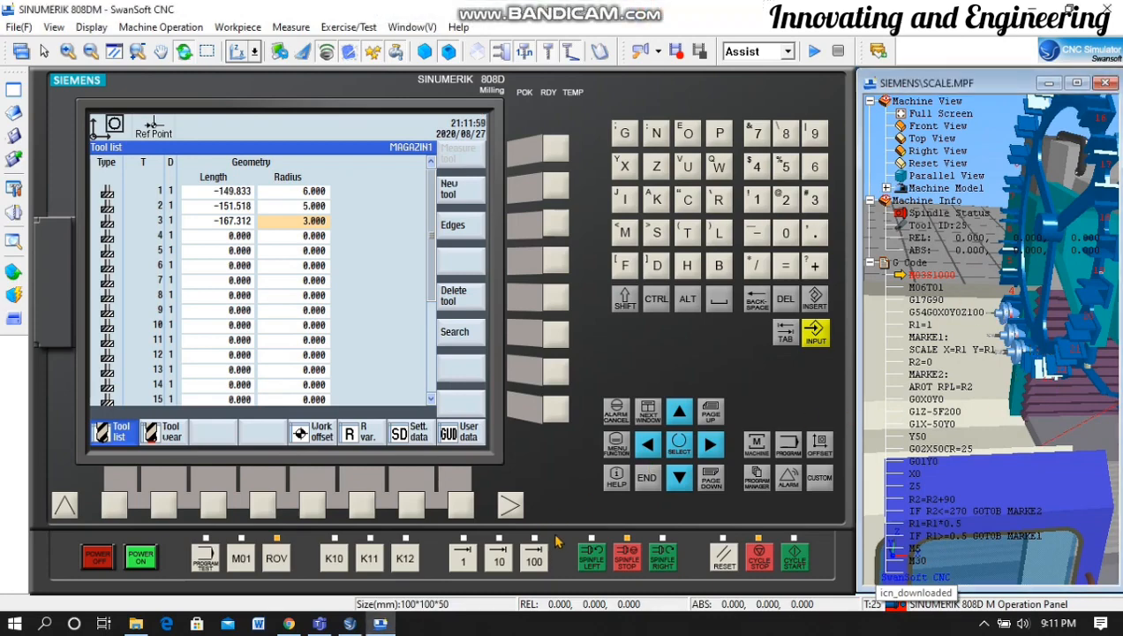
click(557, 541)
click(242, 475)
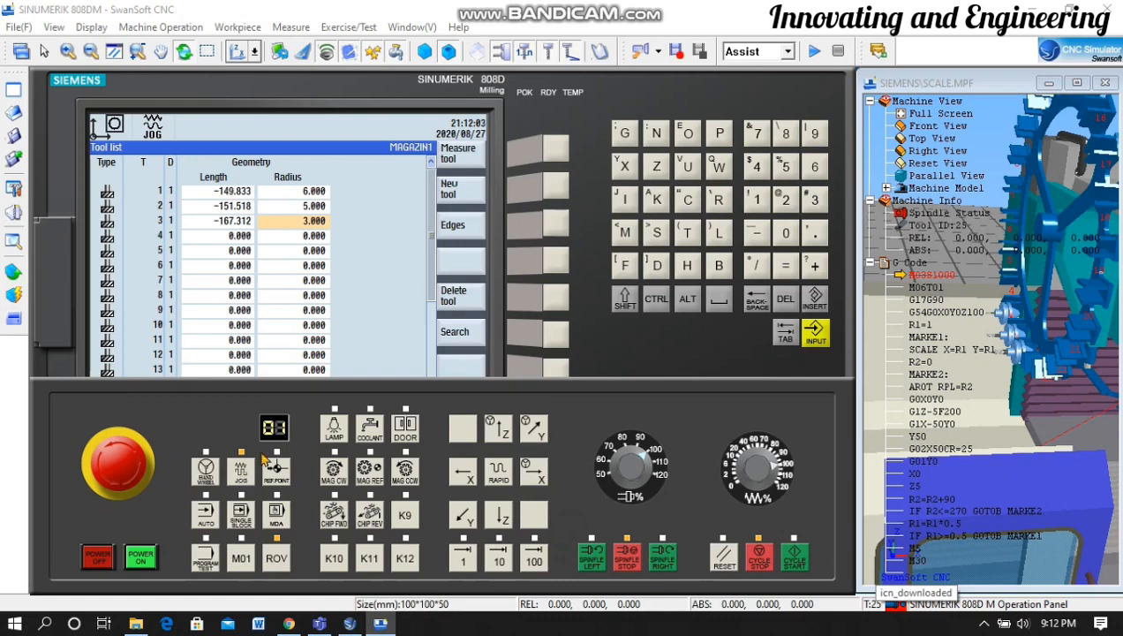
click(443, 419)
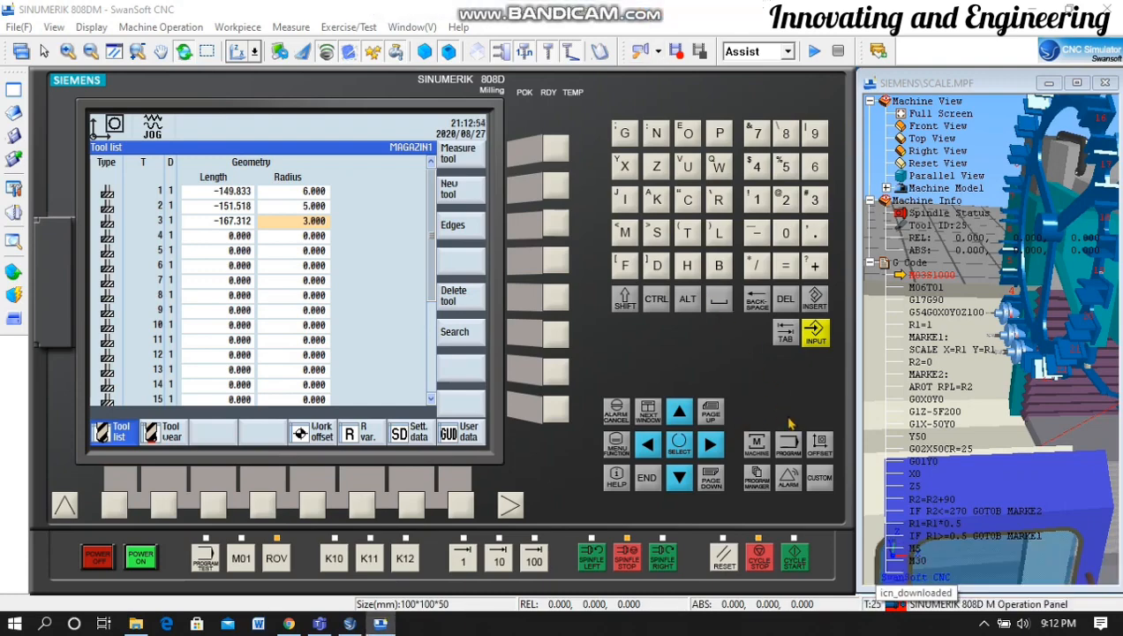
click(756, 443)
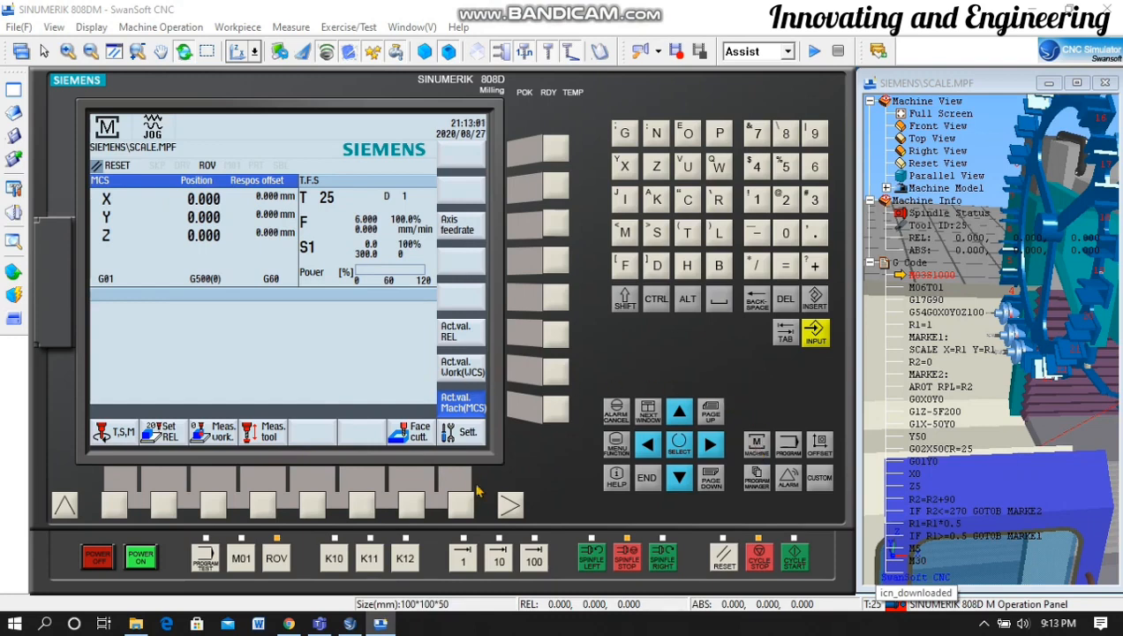
click(176, 581)
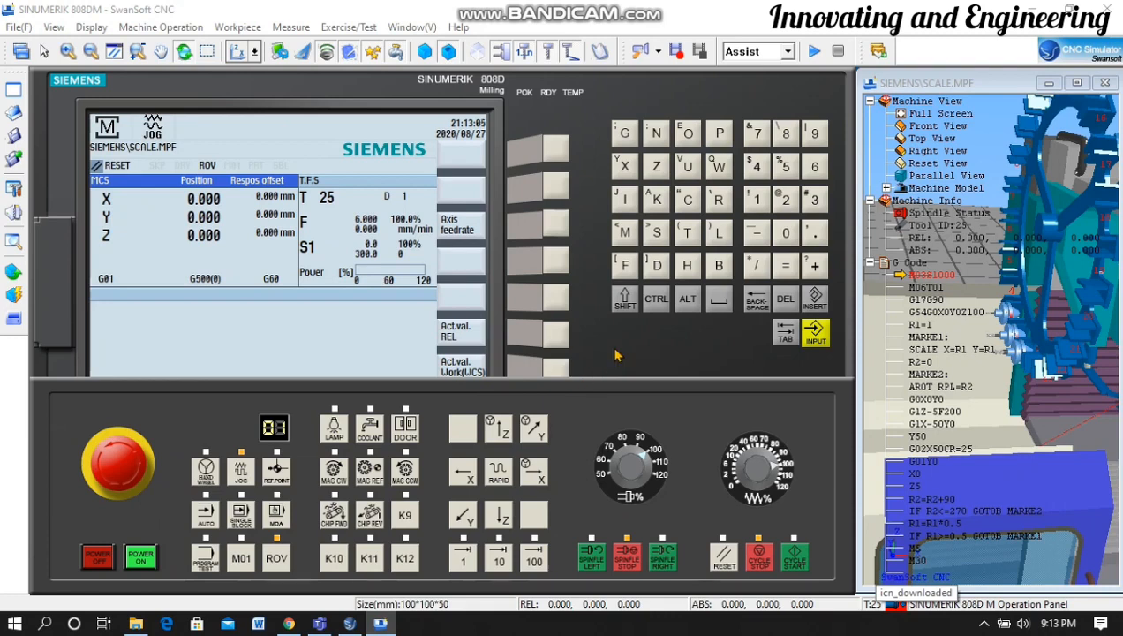
click(617, 355)
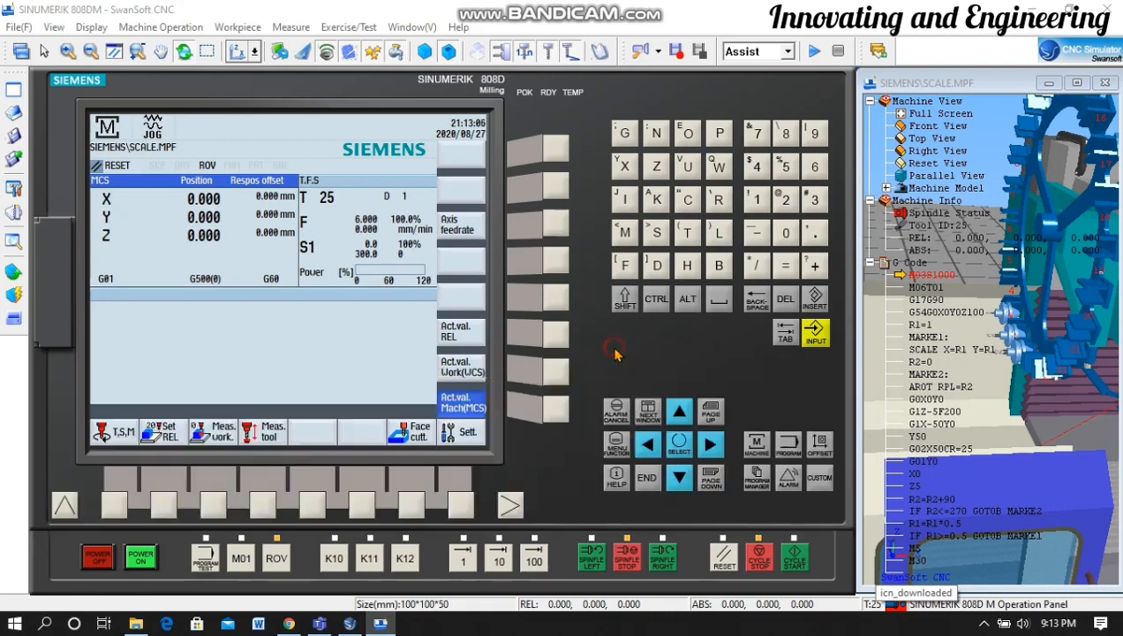
Change to tool 1 and start the spindle at 1000 rpm in direction M3 through the T,S,M function
click(121, 488)
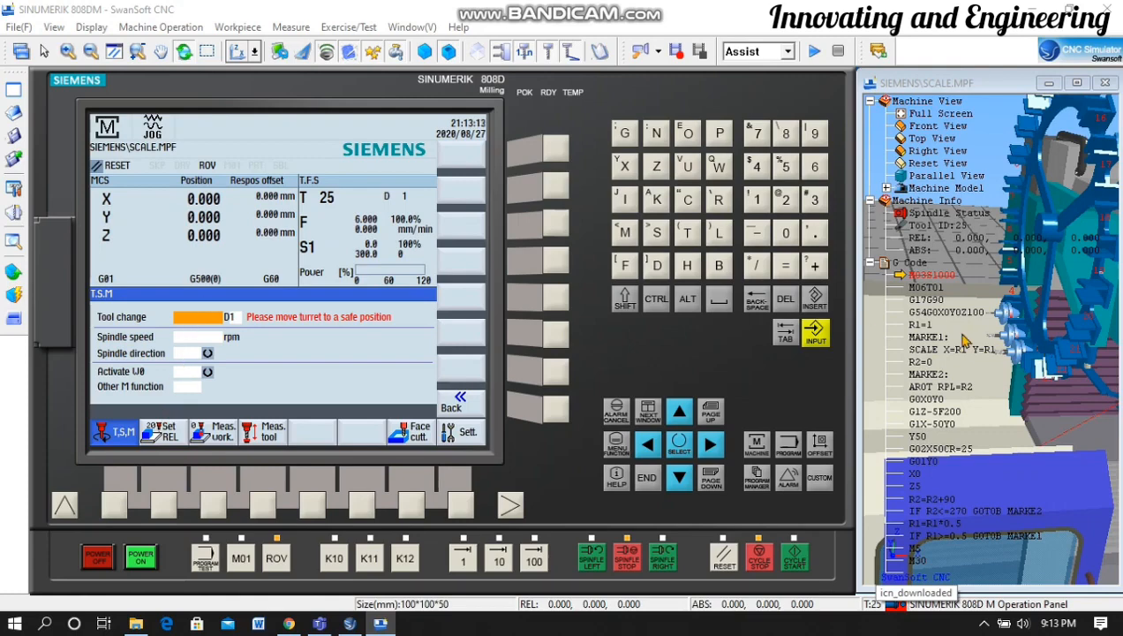
click(90, 51)
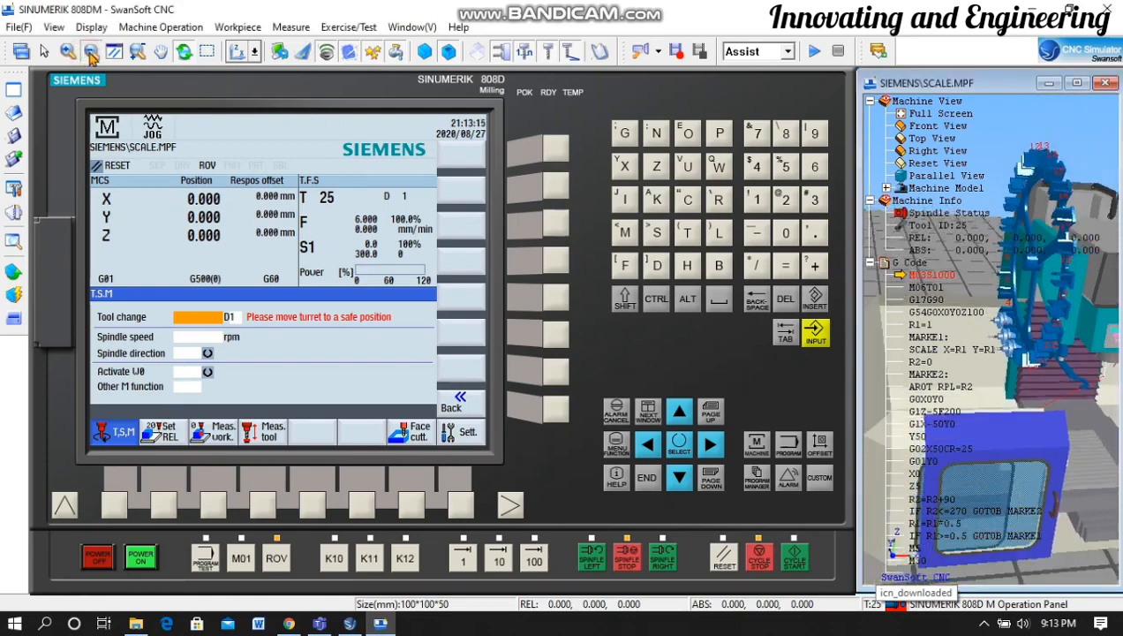
click(161, 51)
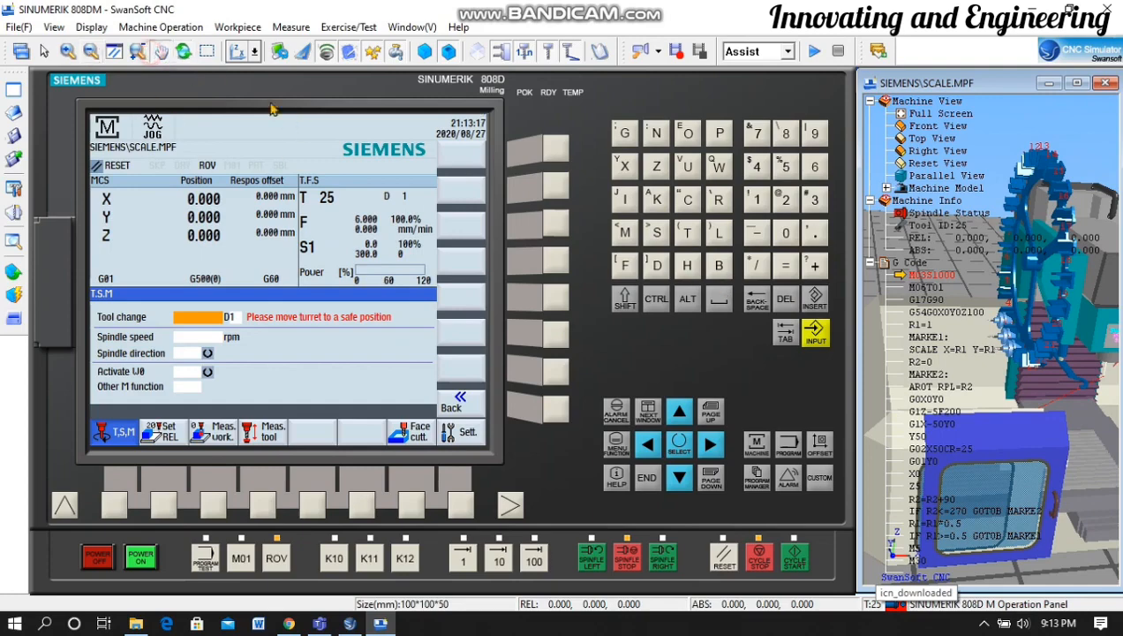
drag(1051, 425, 989, 421)
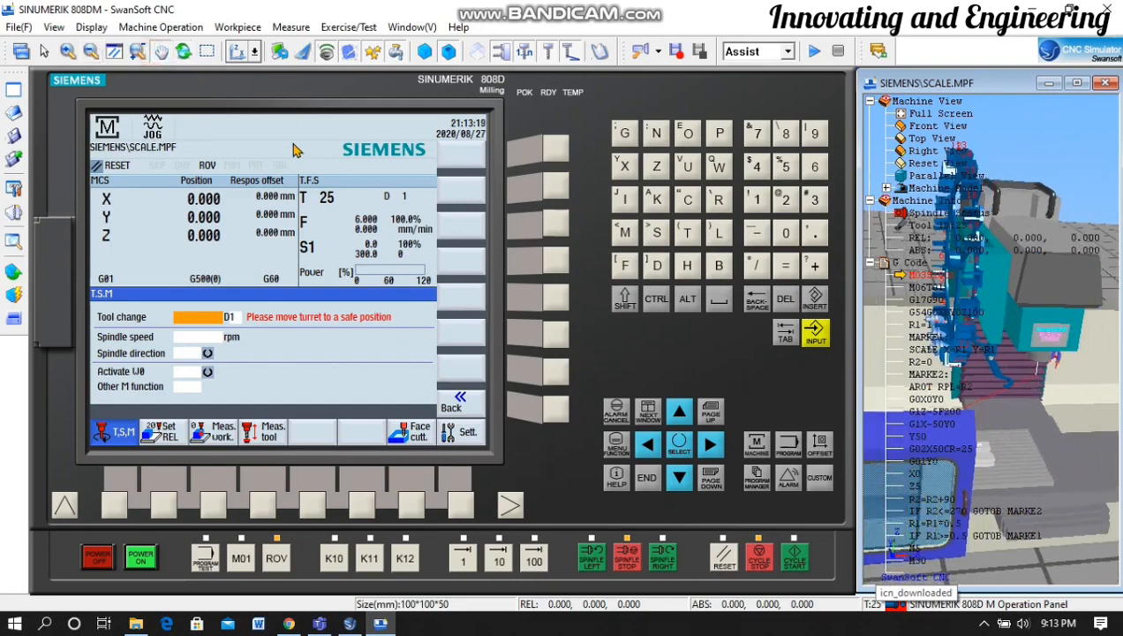
drag(1029, 500, 971, 446)
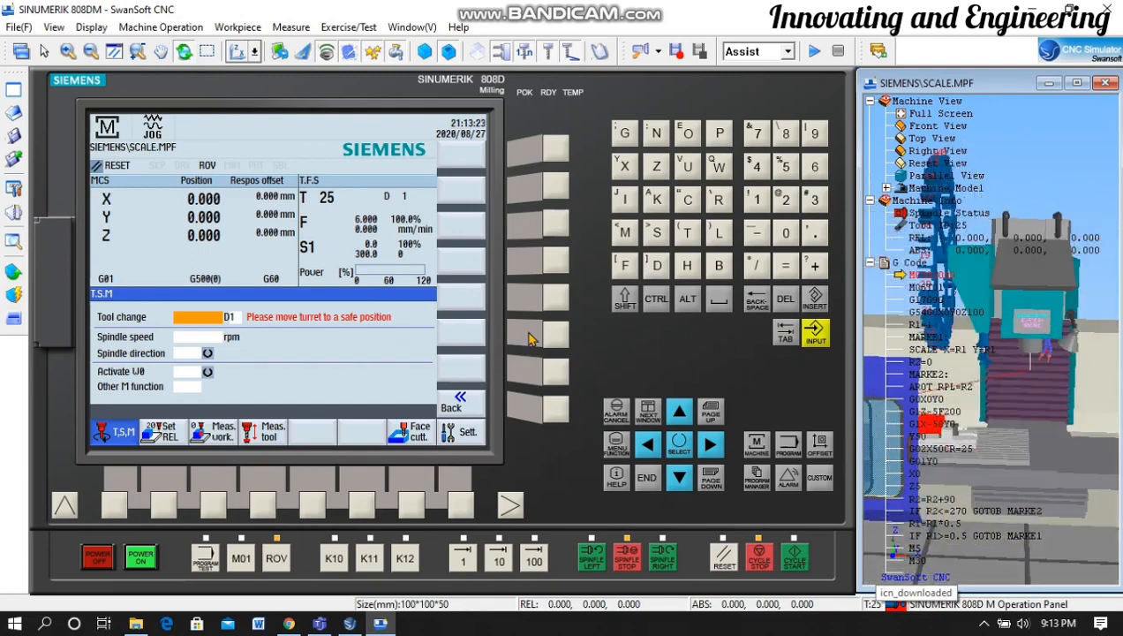
click(200, 317)
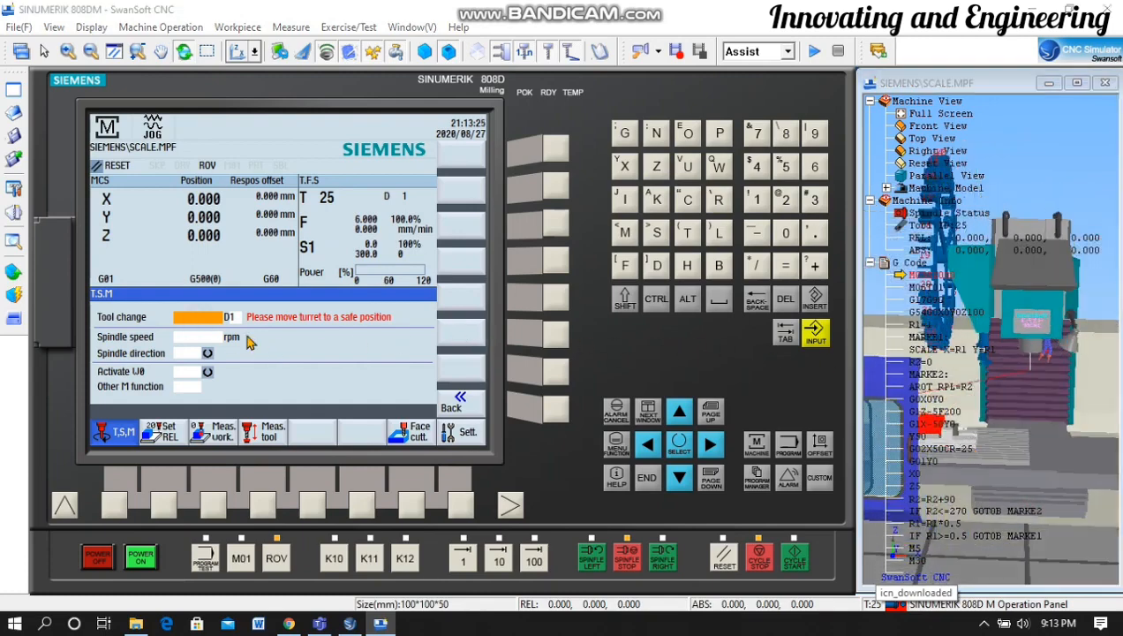
text(1)
key(Return)
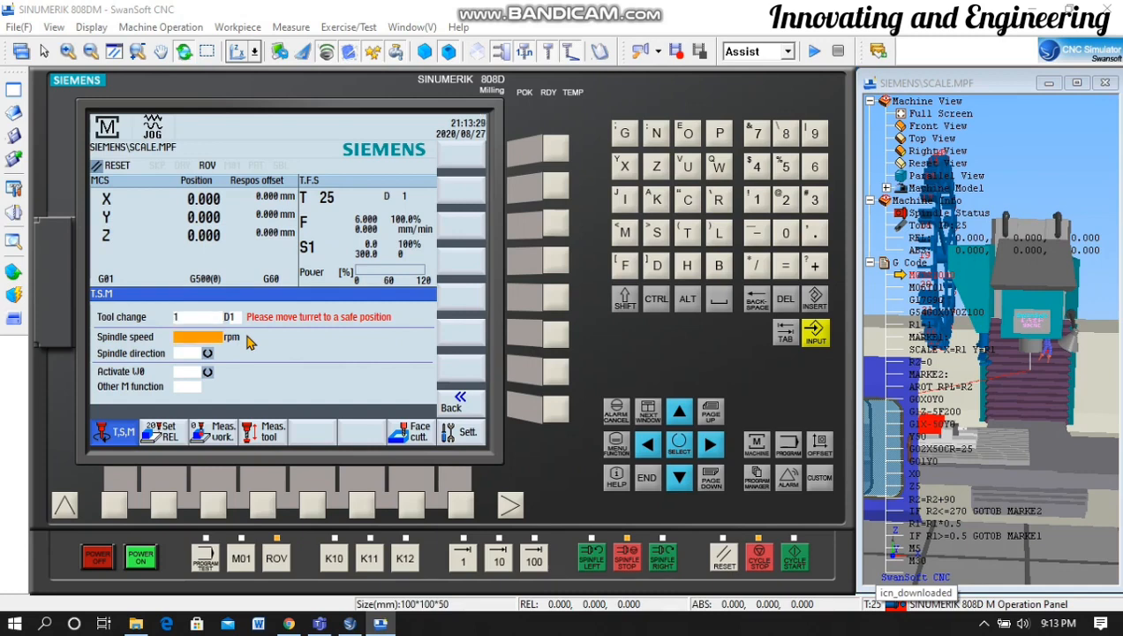
text(1000)
key(Return)
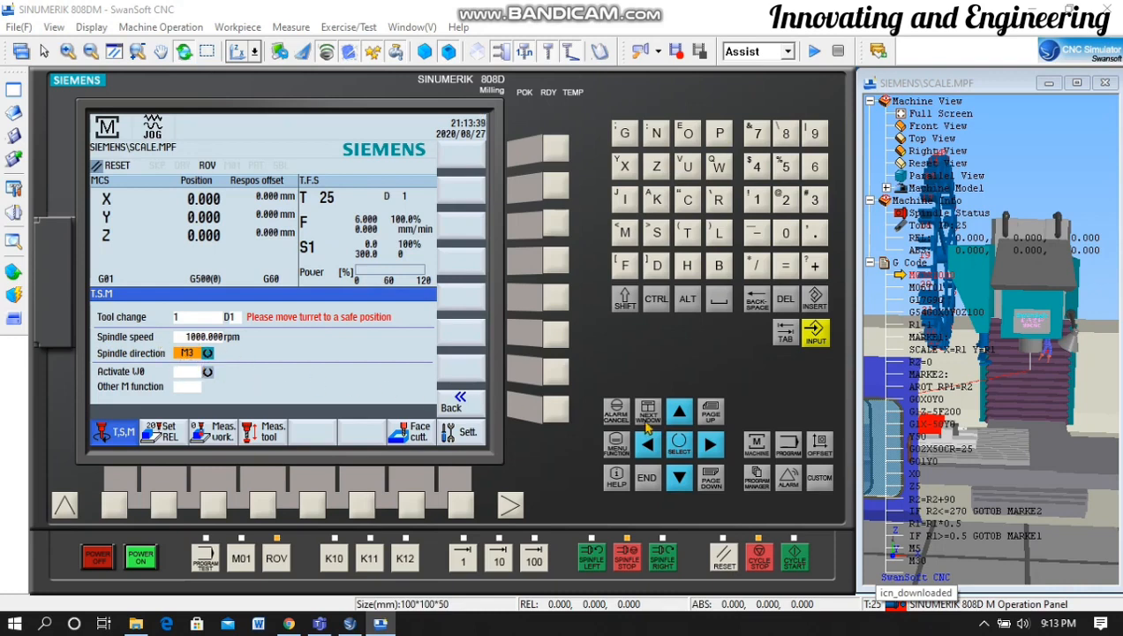
click(805, 558)
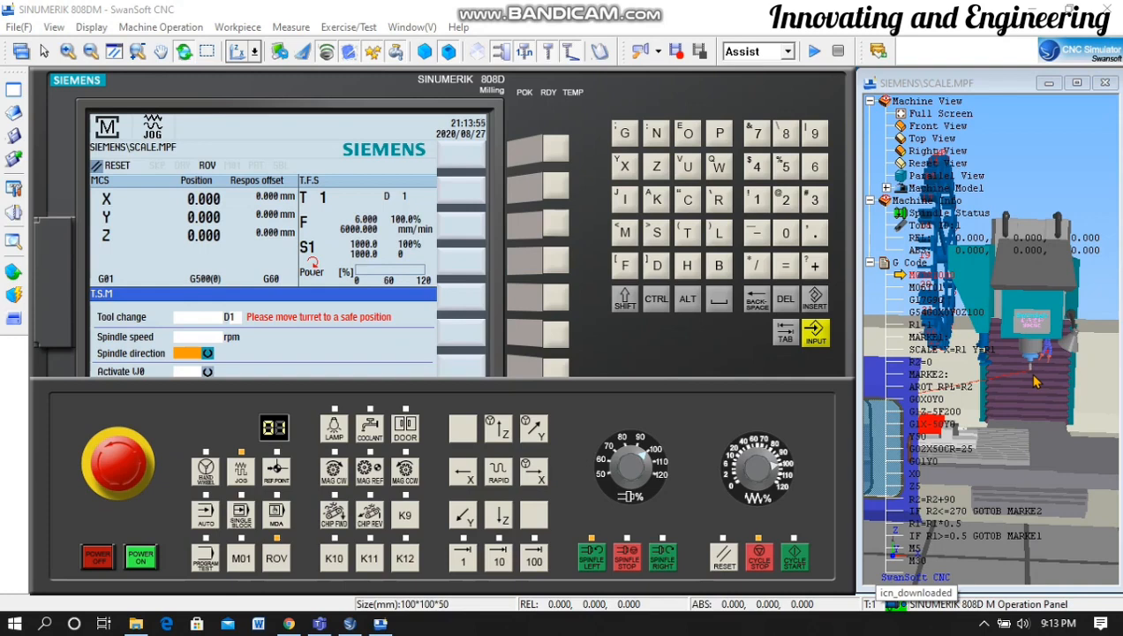
Jog the machine down to about Z -52.4 mm and along X to about -382.2 mm, towards the workpiece
click(637, 454)
click(649, 456)
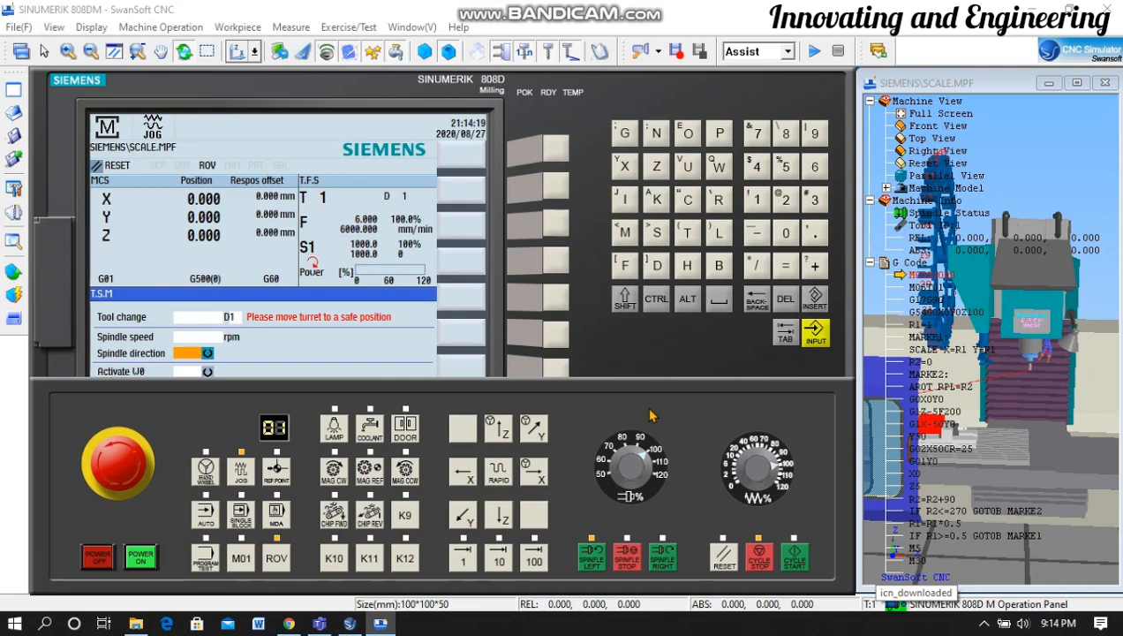
click(609, 360)
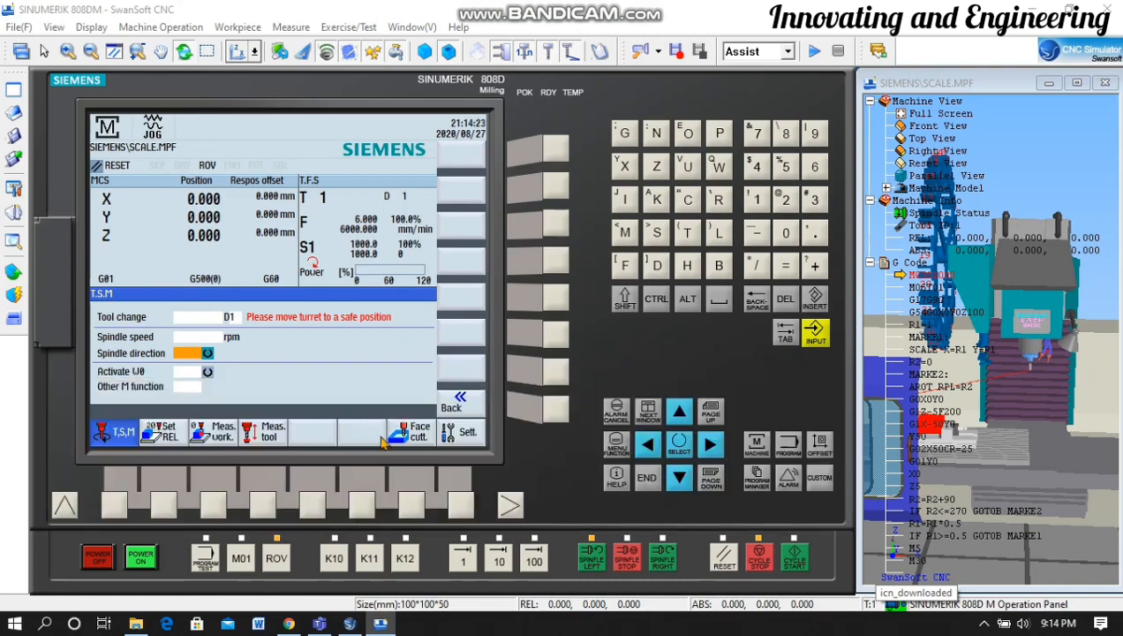
click(521, 572)
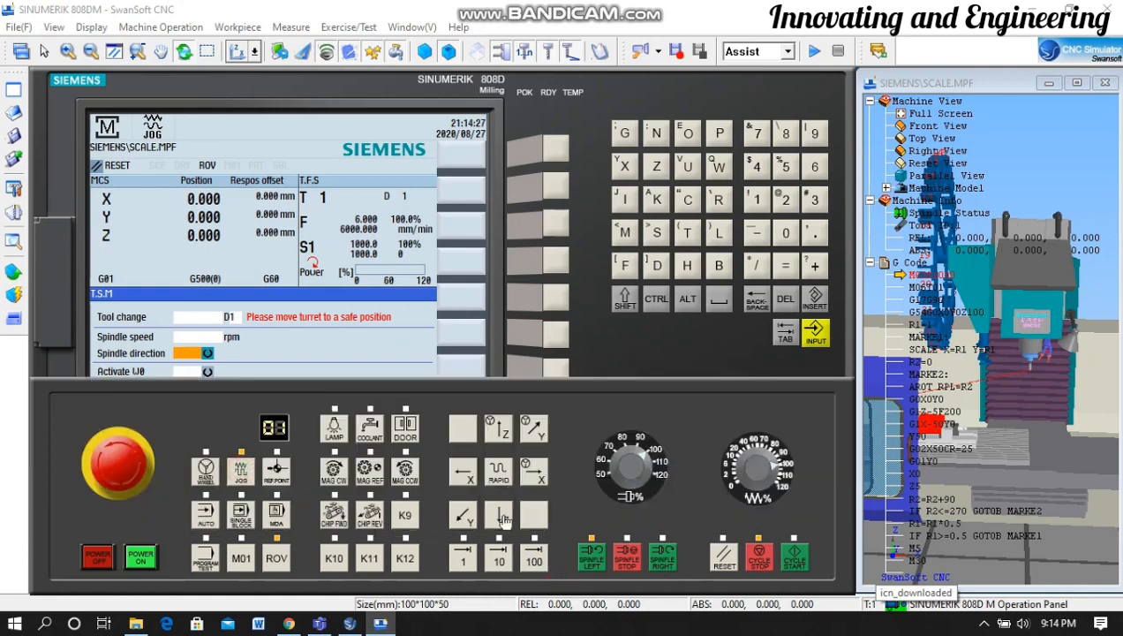
drag(499, 516, 499, 516)
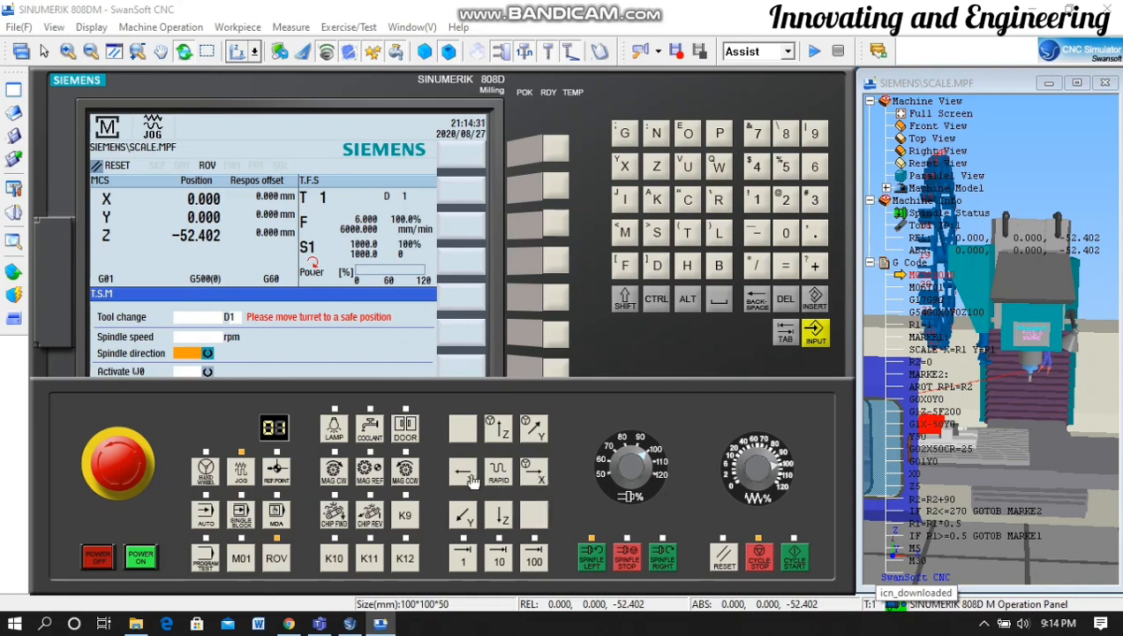
drag(473, 480, 472, 479)
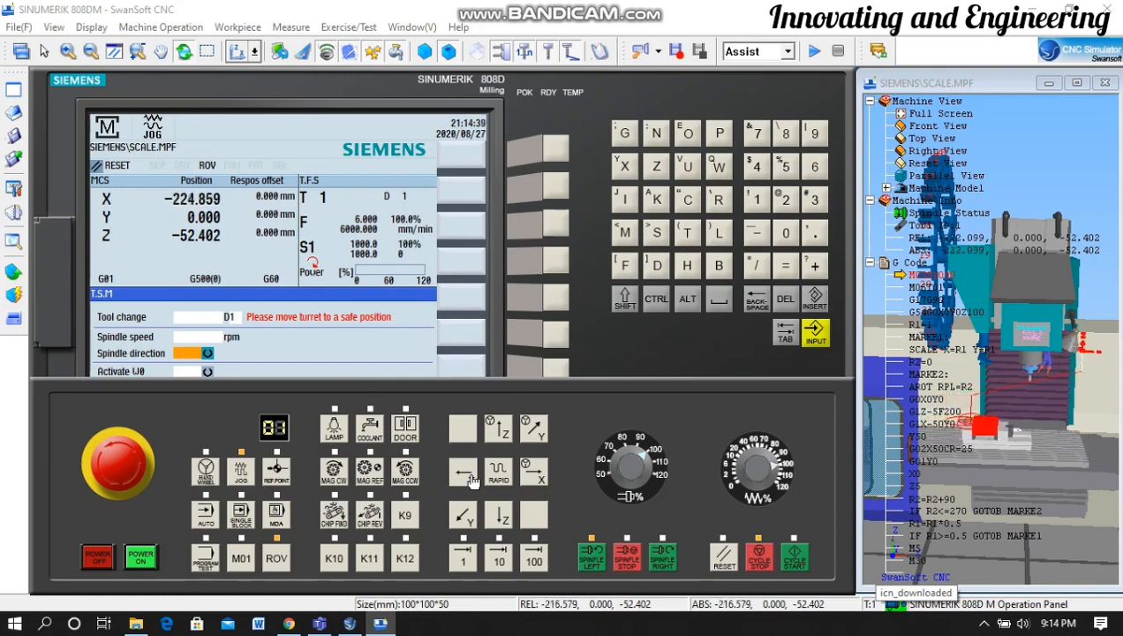
click(499, 474)
click(471, 478)
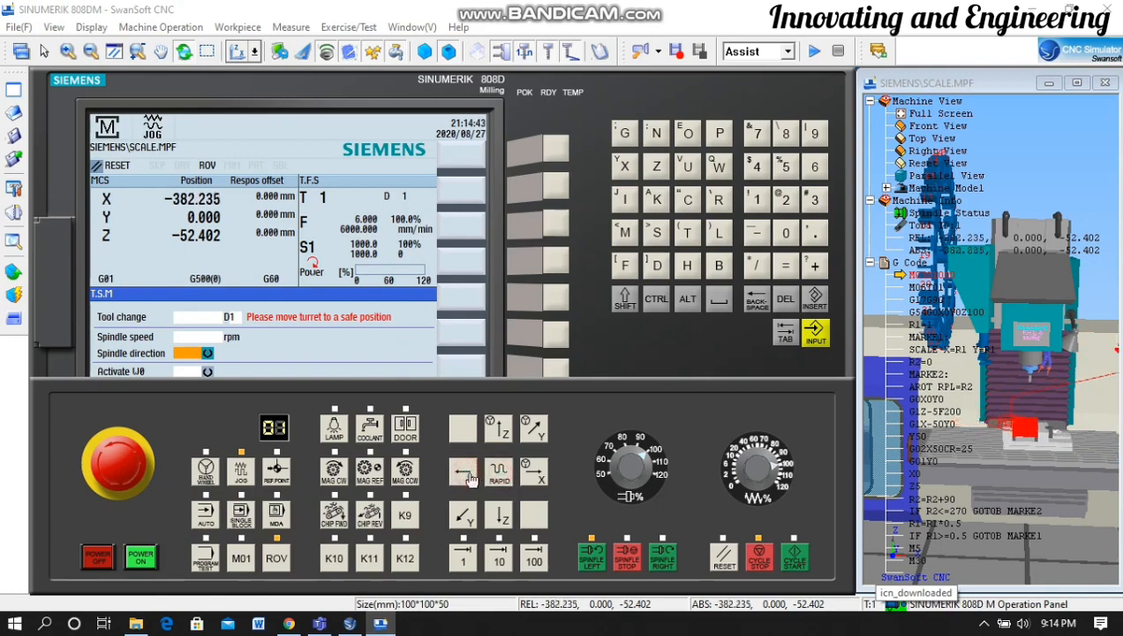
Jog the Y axis to about -58.0 mm and lower the tool to about Z -167.0 mm
click(500, 473)
click(463, 518)
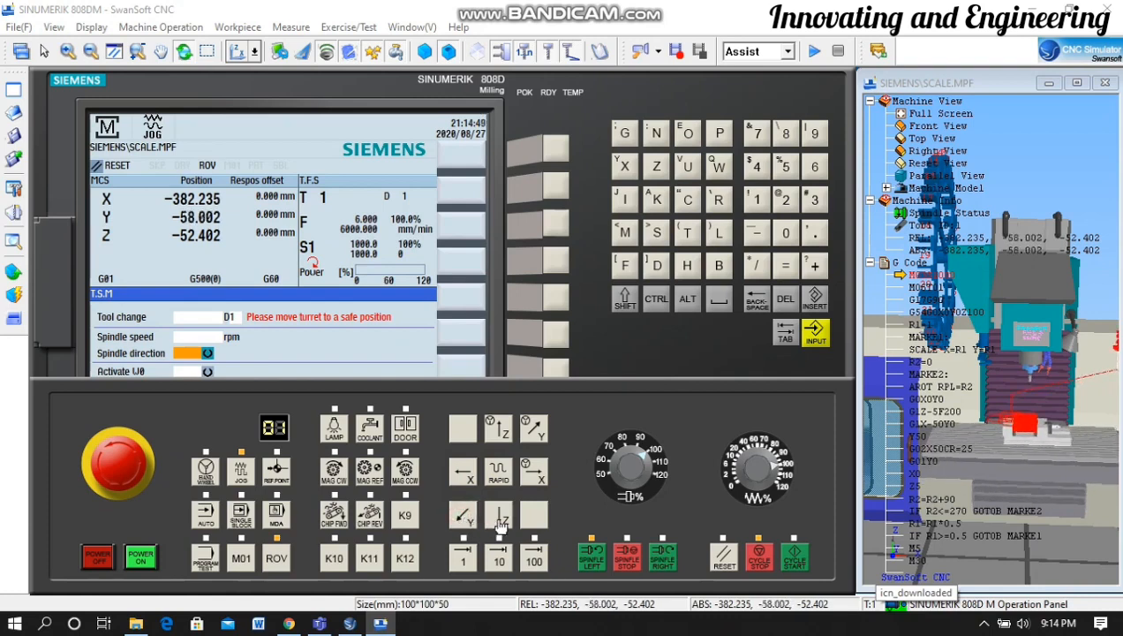
click(500, 523)
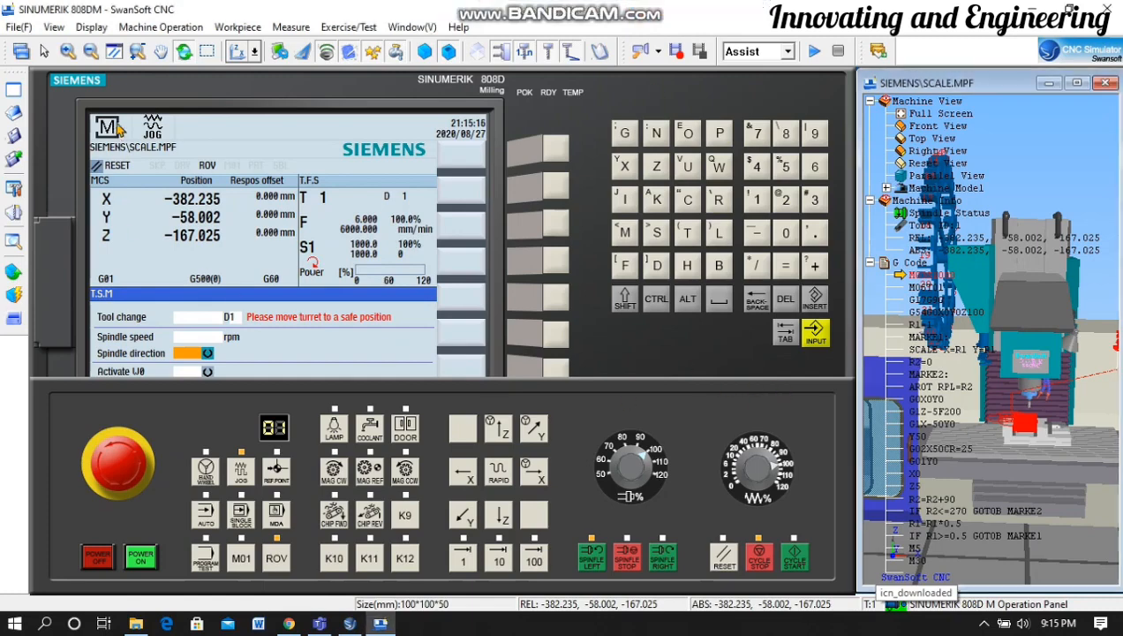
Position the tool beside the workpiece by jogging to about X -466.7, Y -98.2 and Z -205.8 mm
click(67, 53)
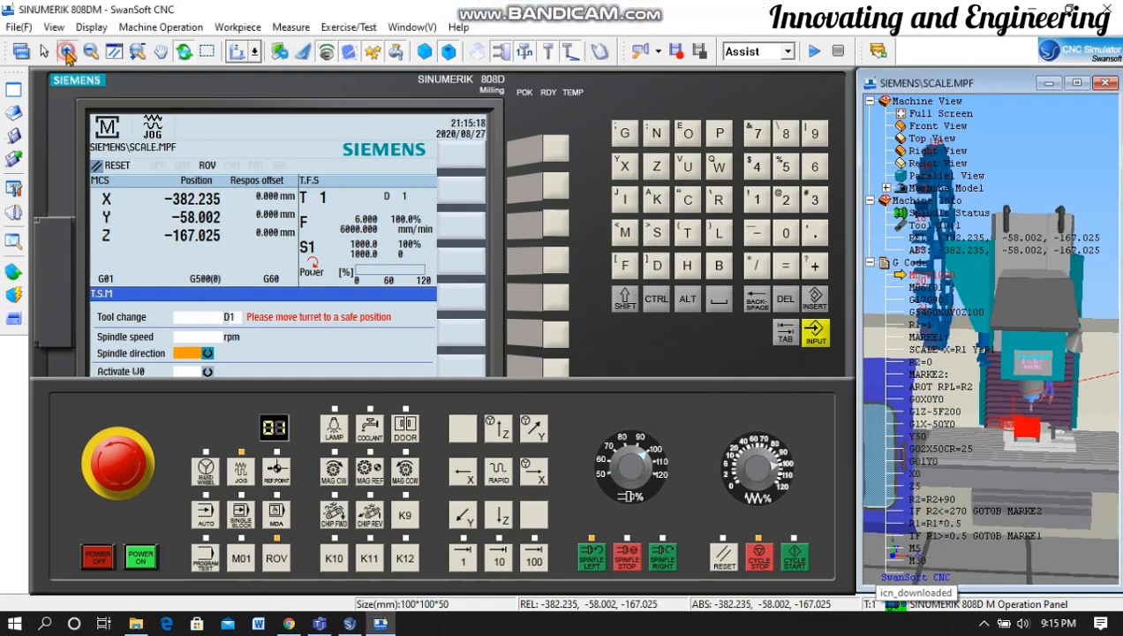
click(67, 53)
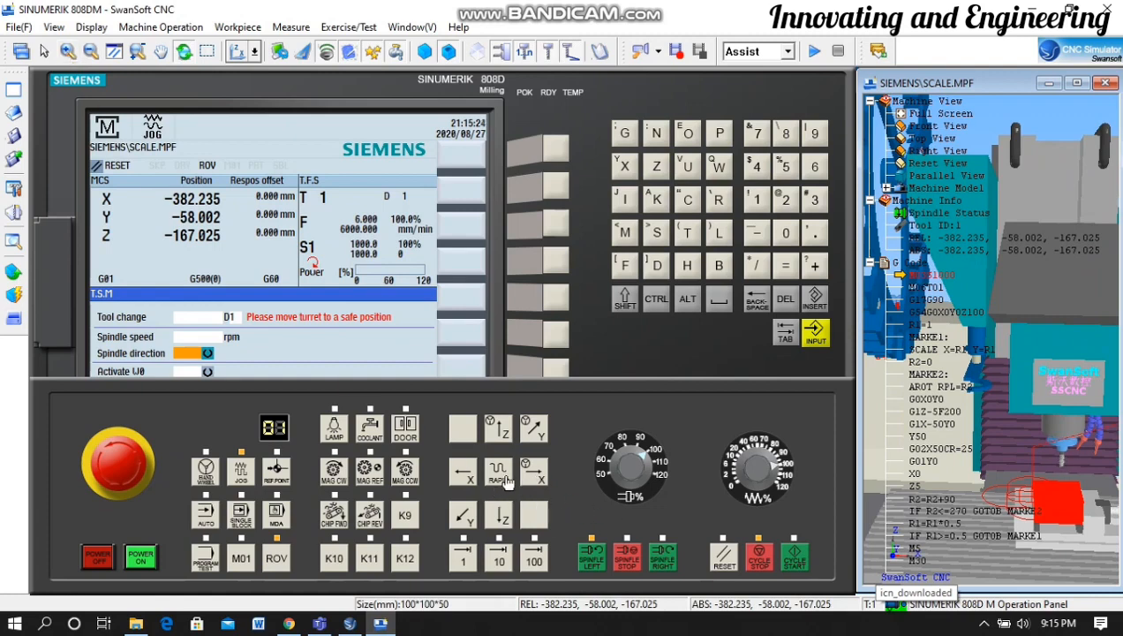
click(462, 475)
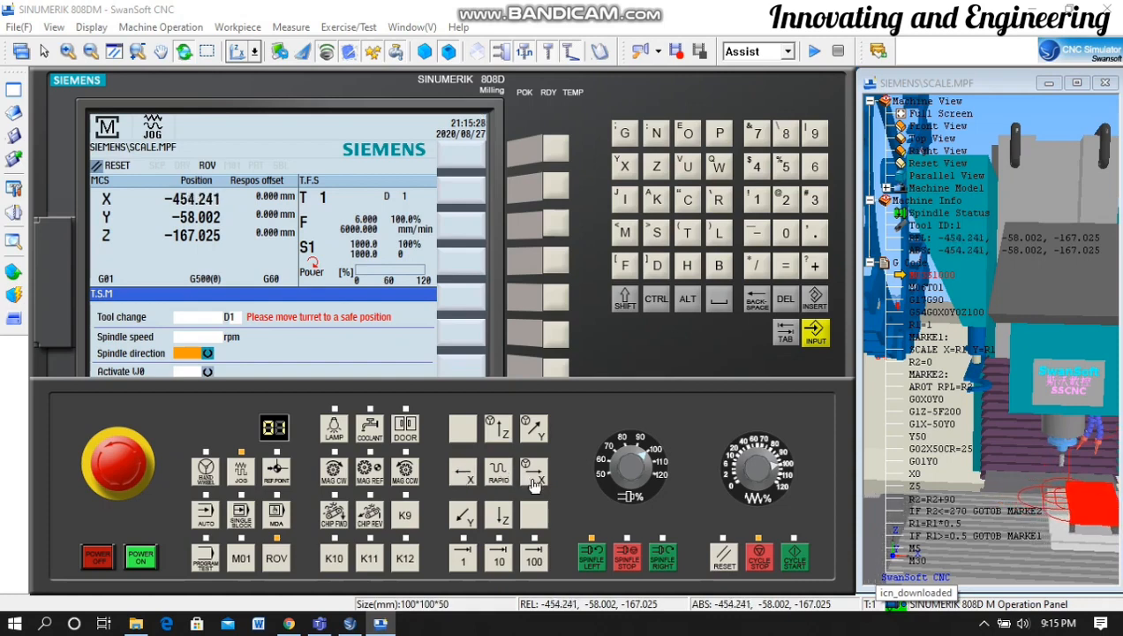
click(462, 523)
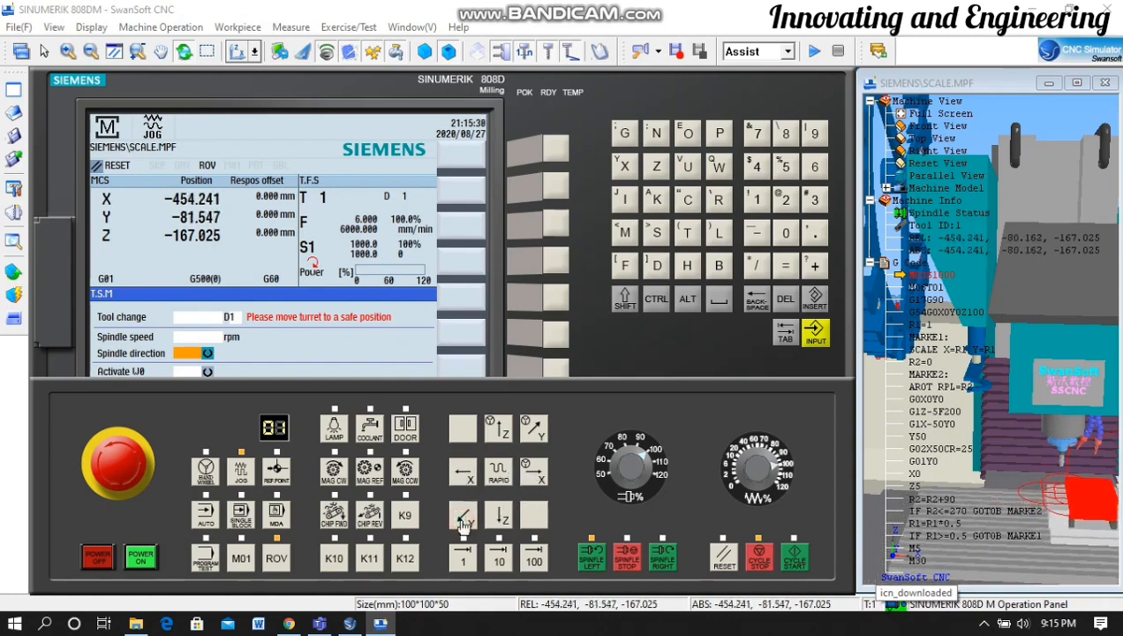
click(464, 475)
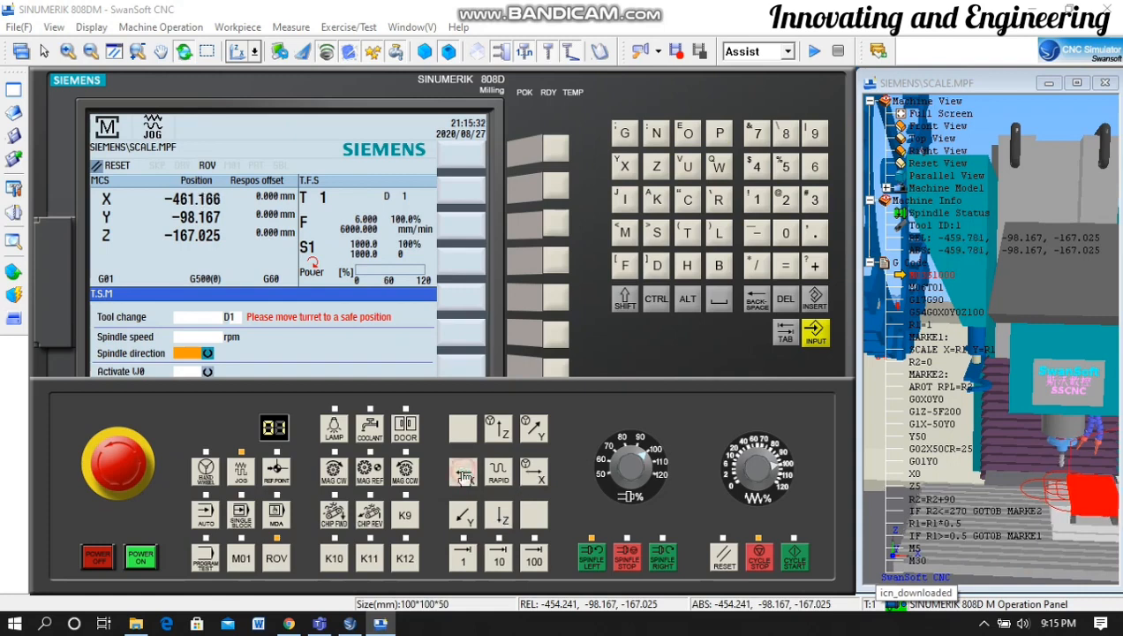
click(498, 518)
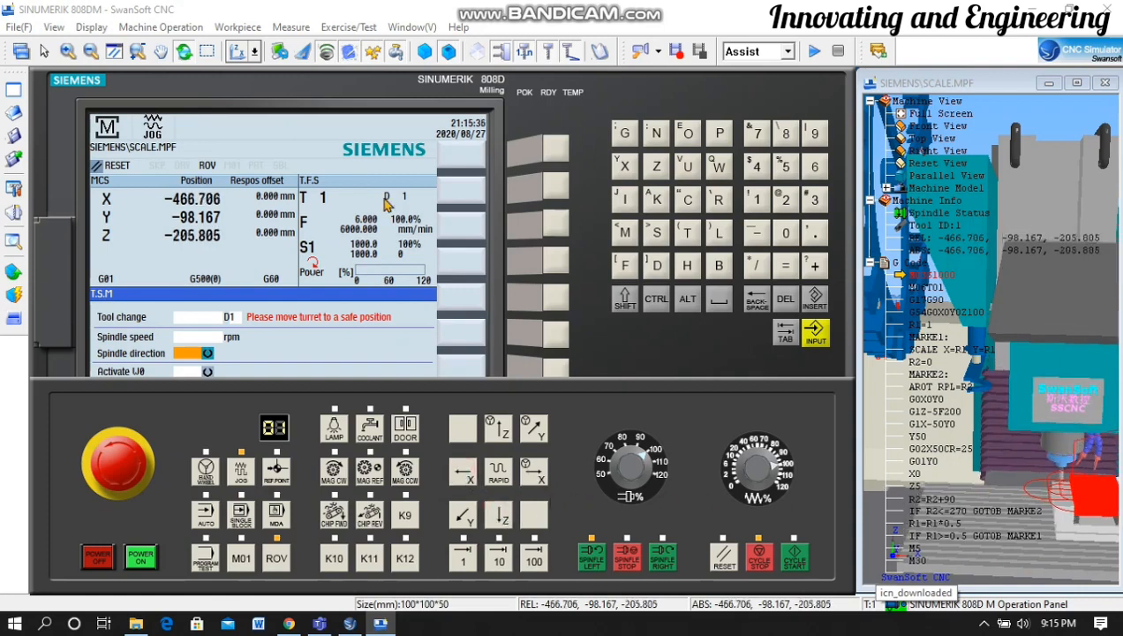
Raise the tool to about Z -180.8 mm and jog the Y axis to about -155.0 mm
click(68, 51)
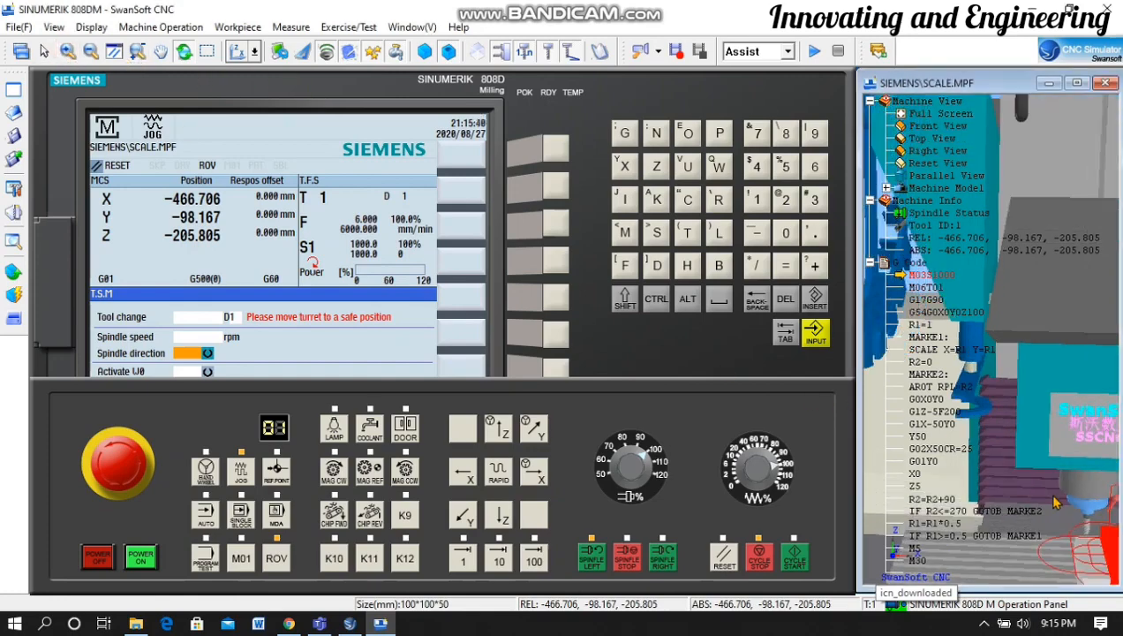
click(160, 53)
drag(1022, 479, 916, 412)
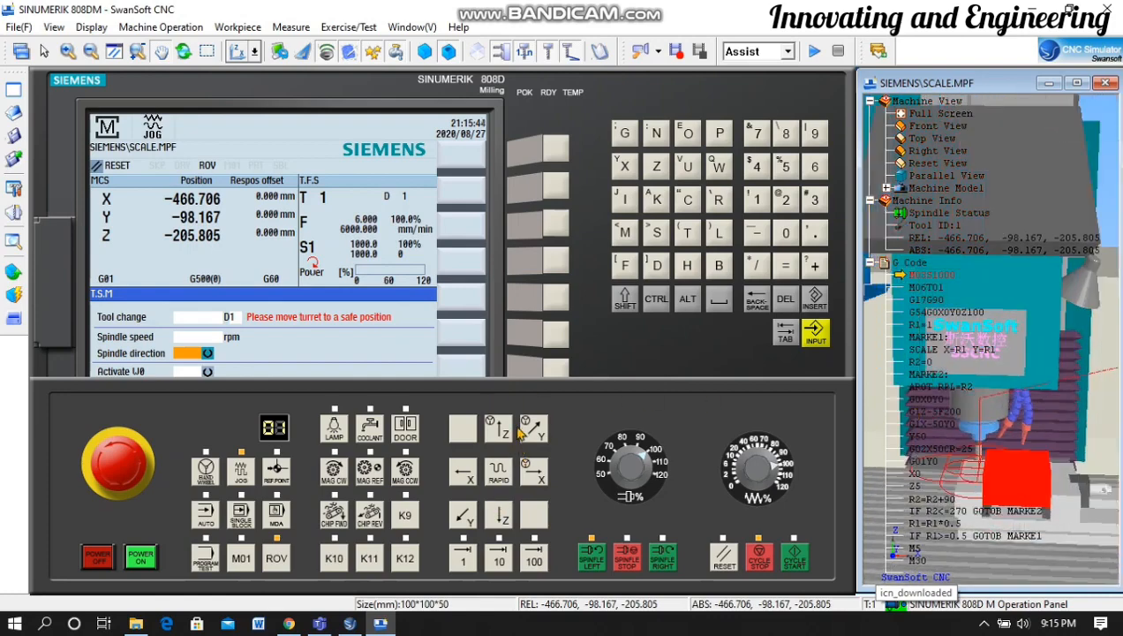
click(501, 429)
click(504, 432)
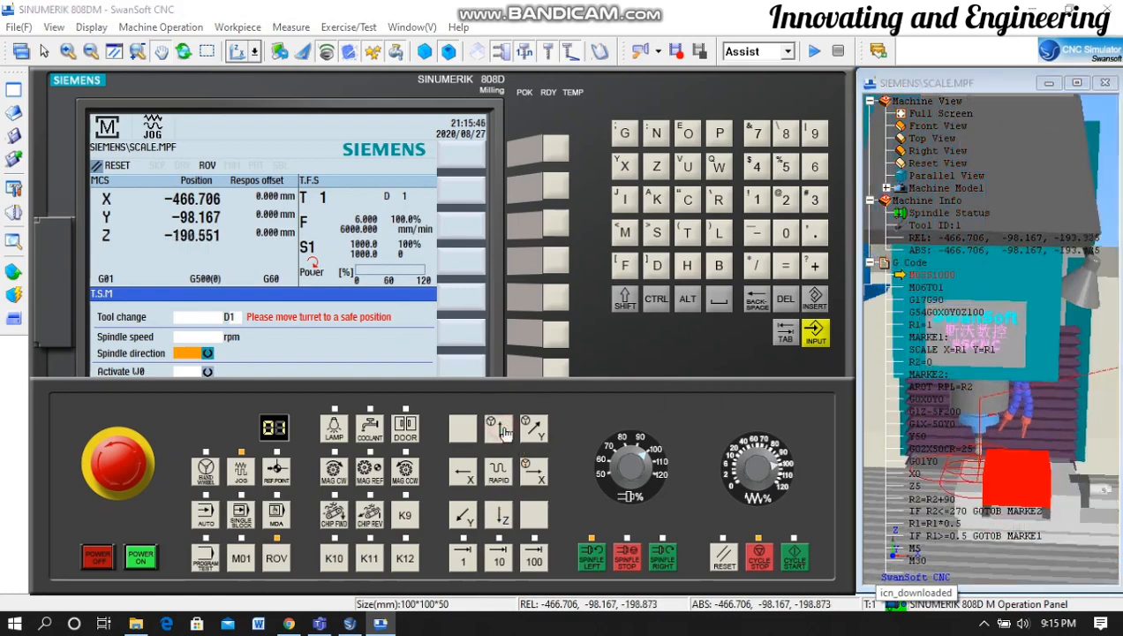
click(460, 523)
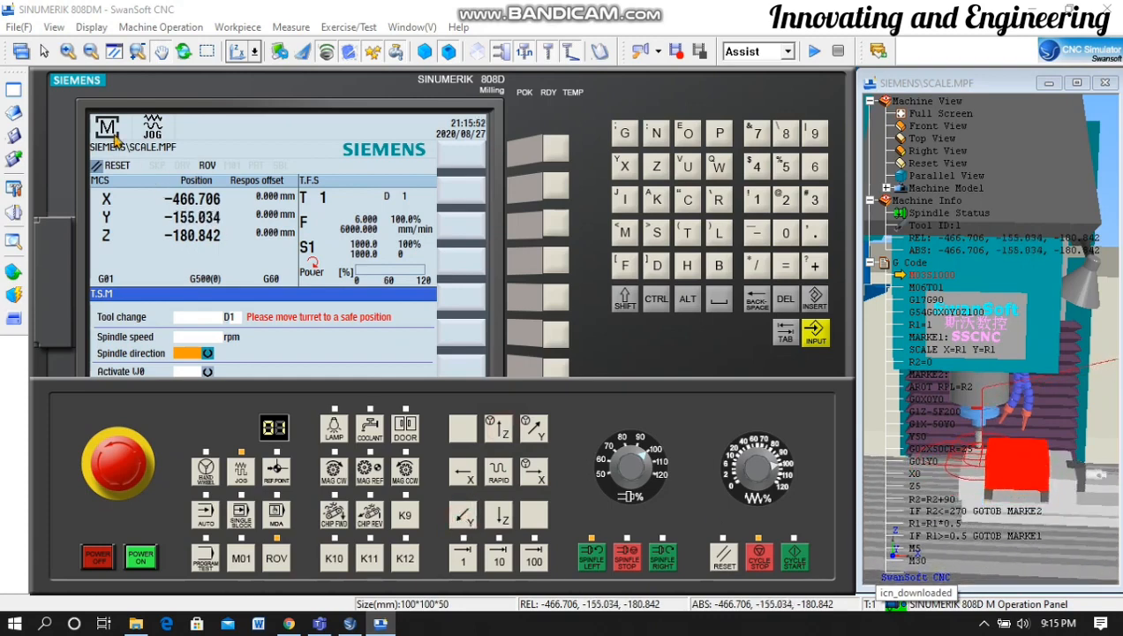
Bring the tool alongside the workpiece by raising Z to about -158.6 mm and jogging Y to about -253.6 mm
click(76, 55)
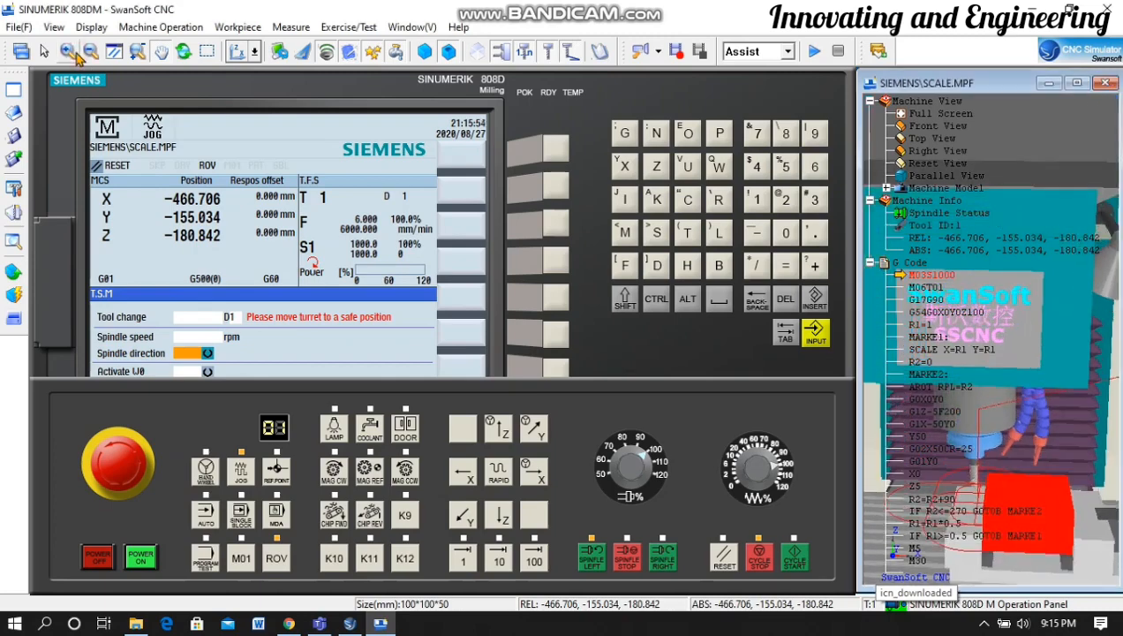
click(76, 55)
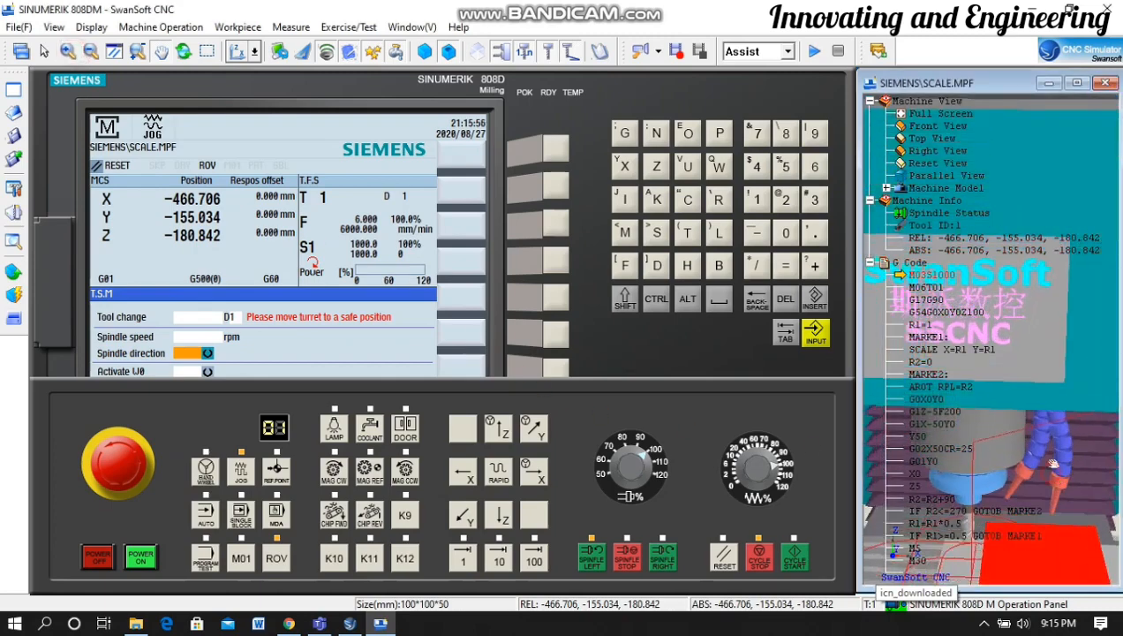
drag(1053, 463, 1057, 347)
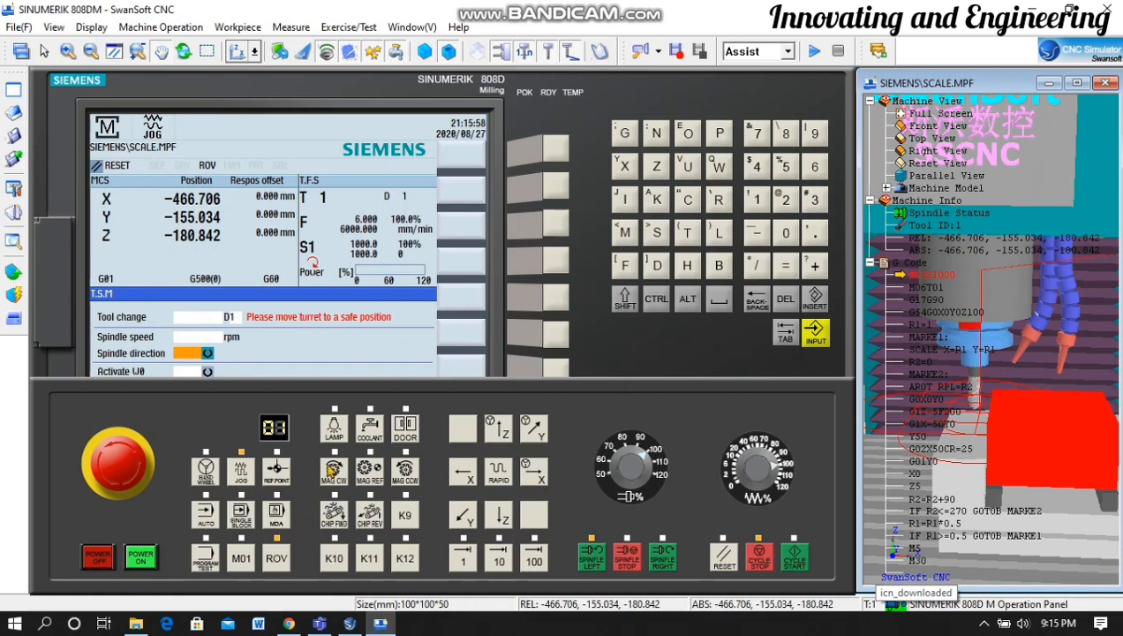
click(499, 429)
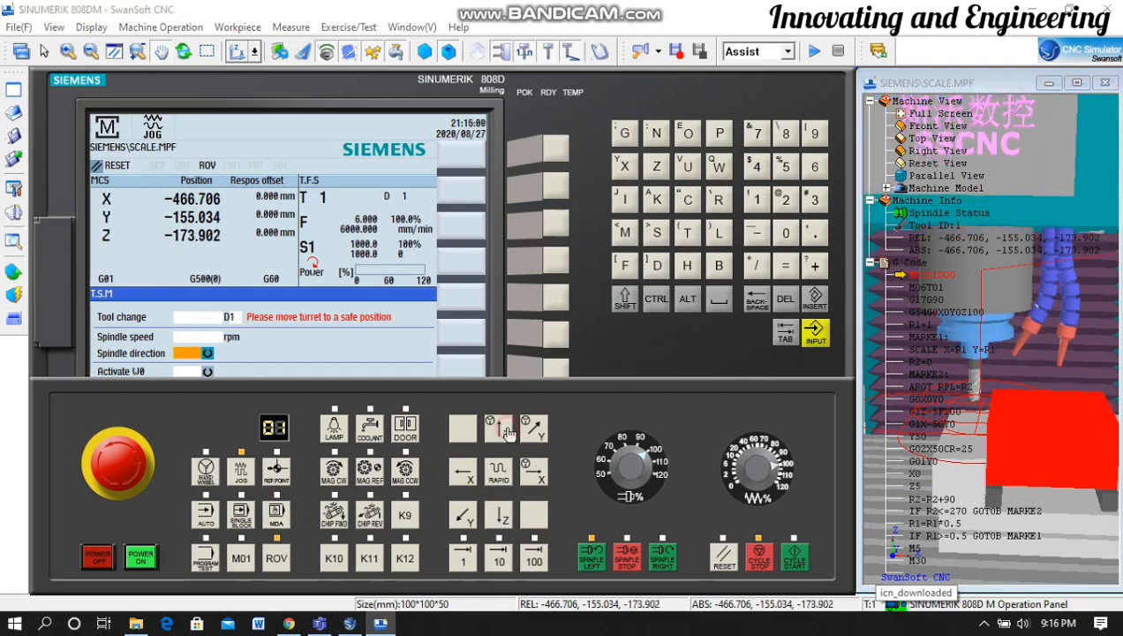
click(467, 517)
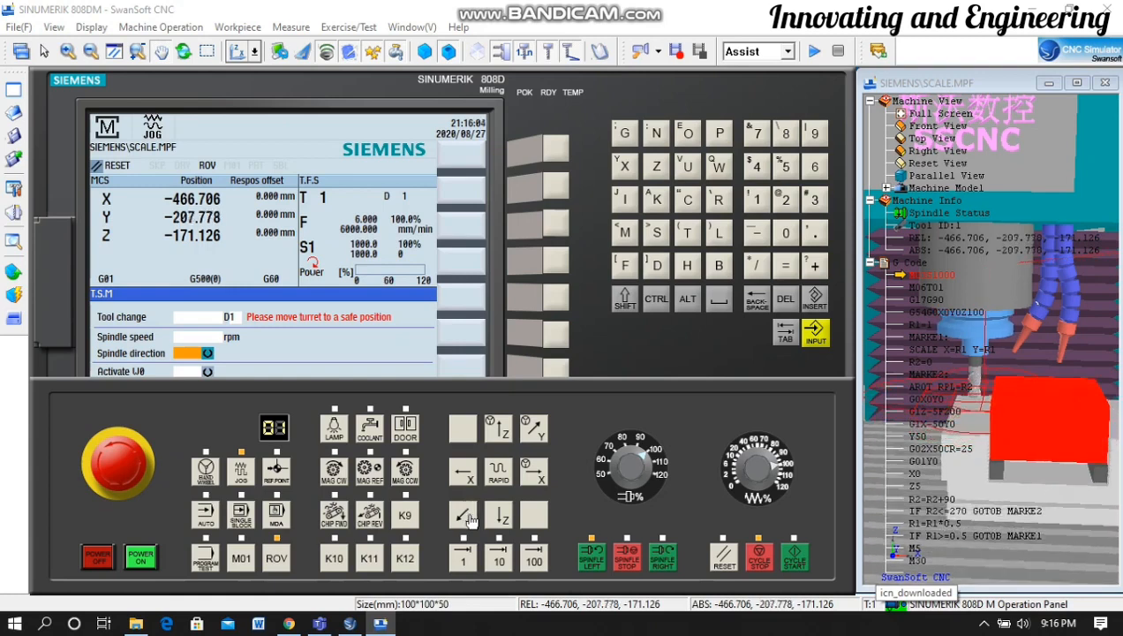
click(497, 427)
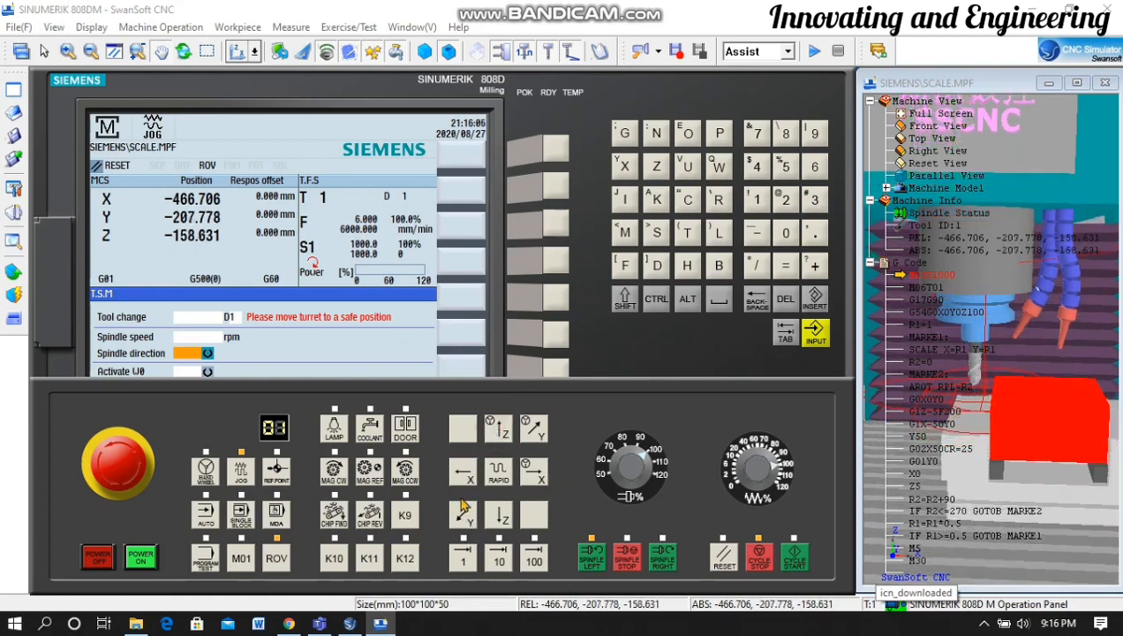
click(463, 517)
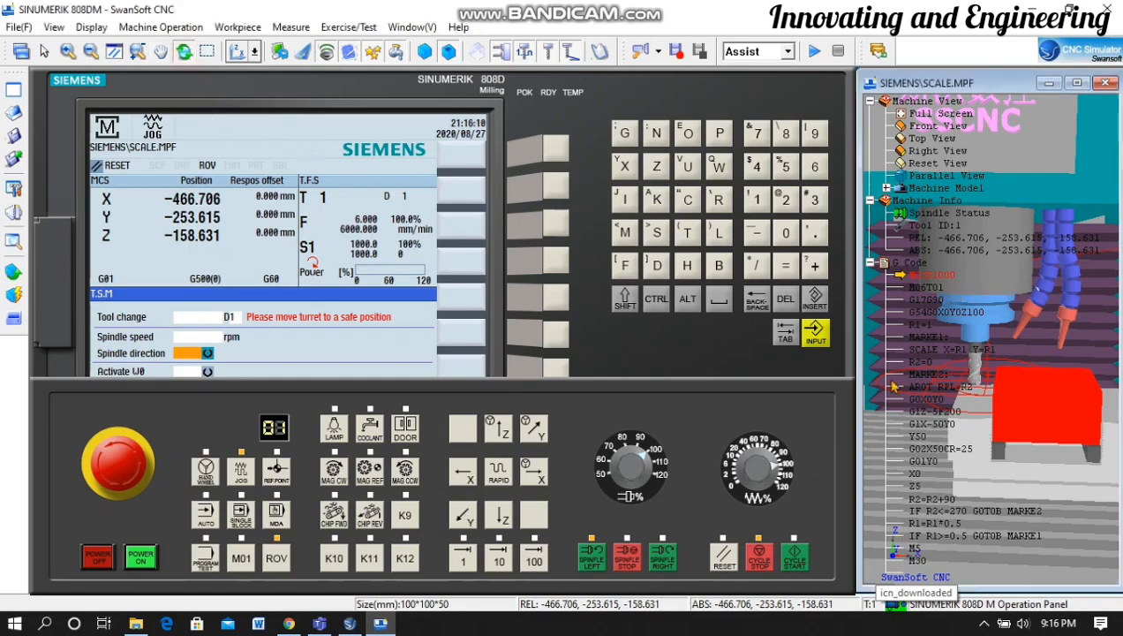
drag(993, 410, 1057, 420)
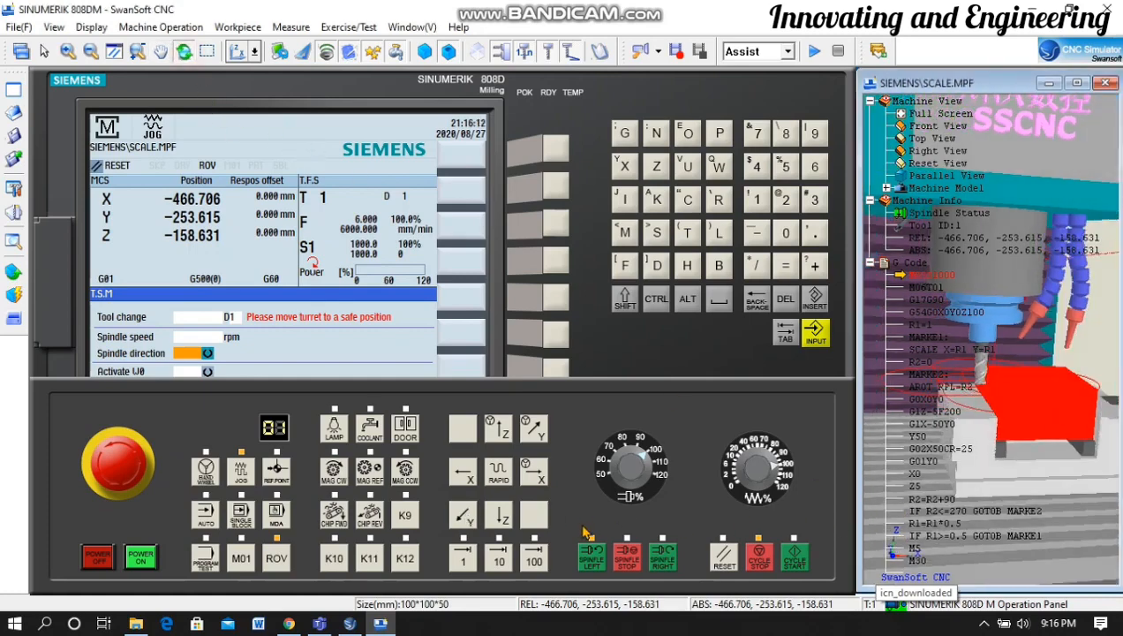
Lower the tool to about Z -175.3 mm and jog it toward the workpiece to about Y -228.6 and X -462.5 mm
click(512, 522)
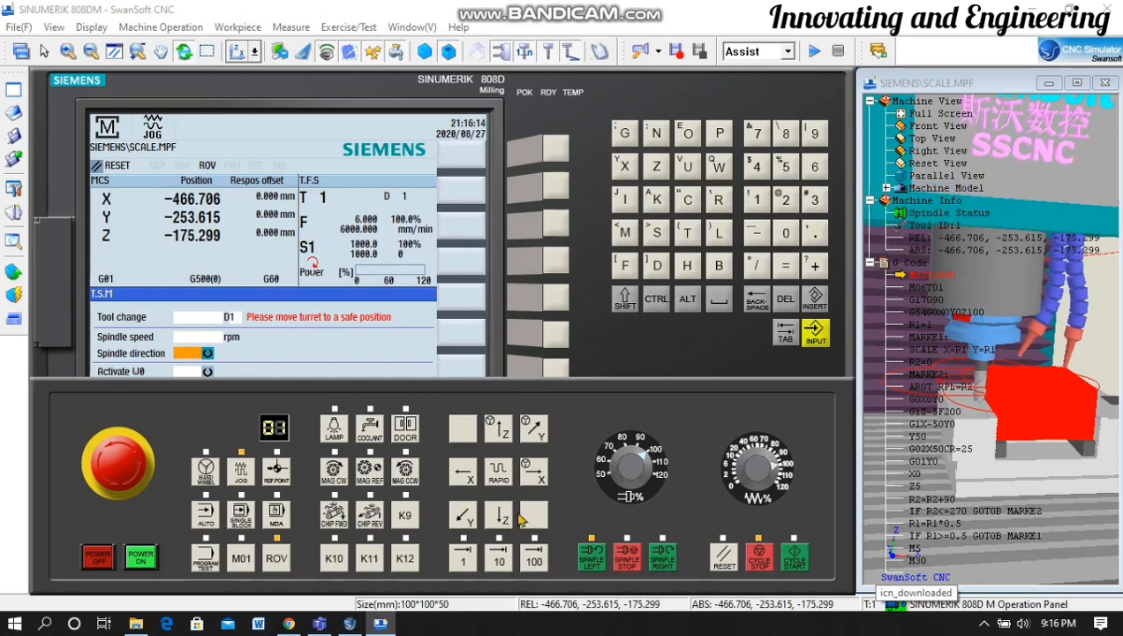
drag(1067, 438, 1099, 418)
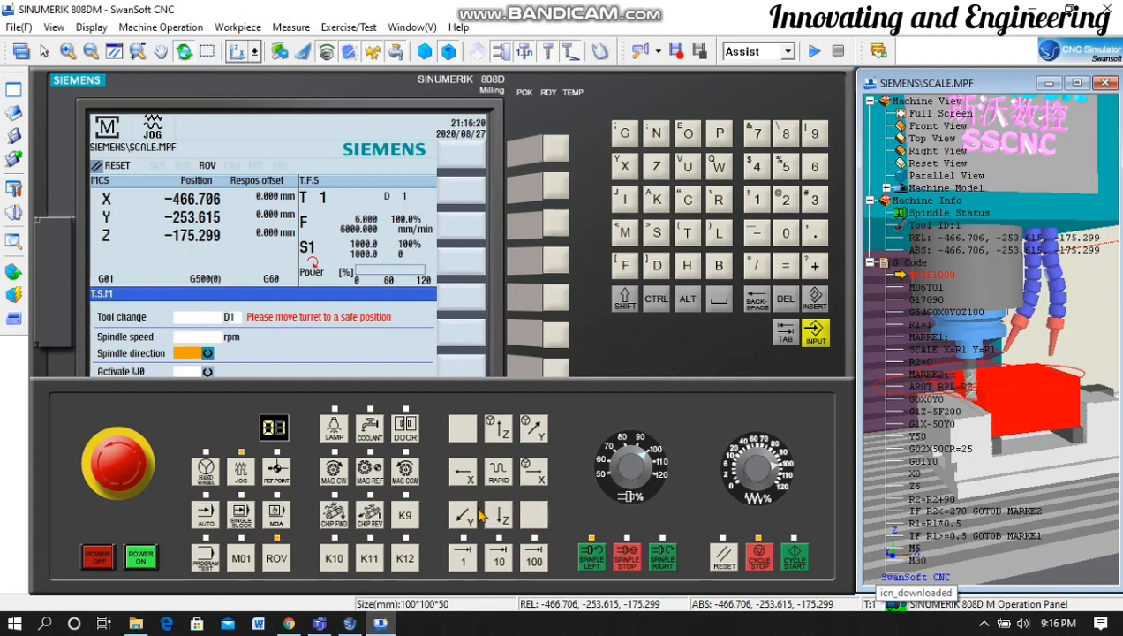
click(535, 438)
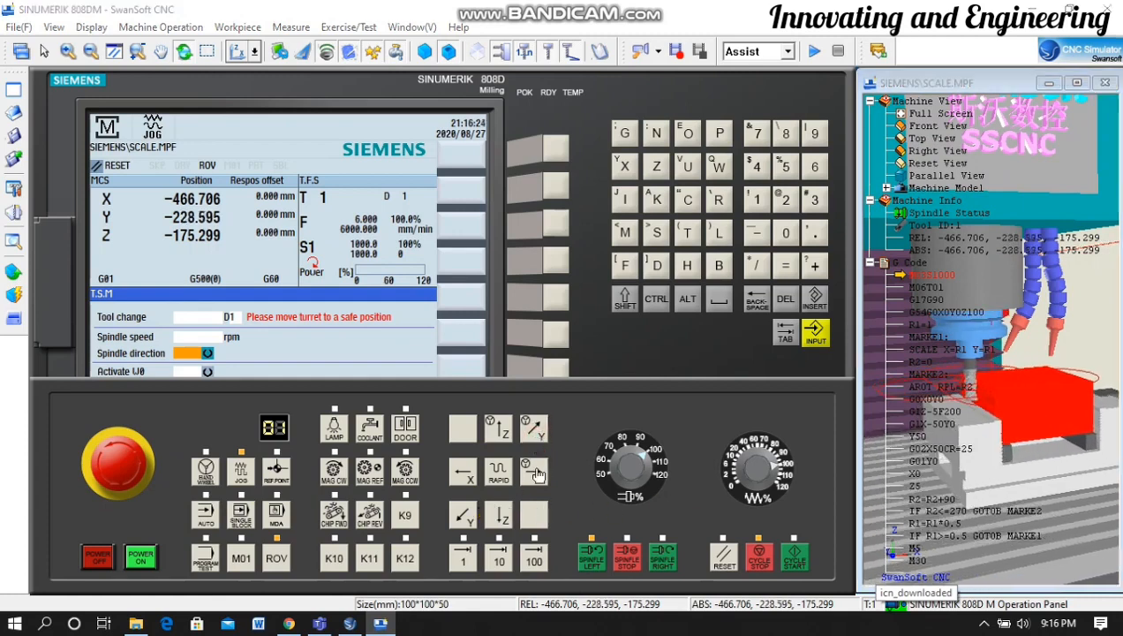
click(535, 472)
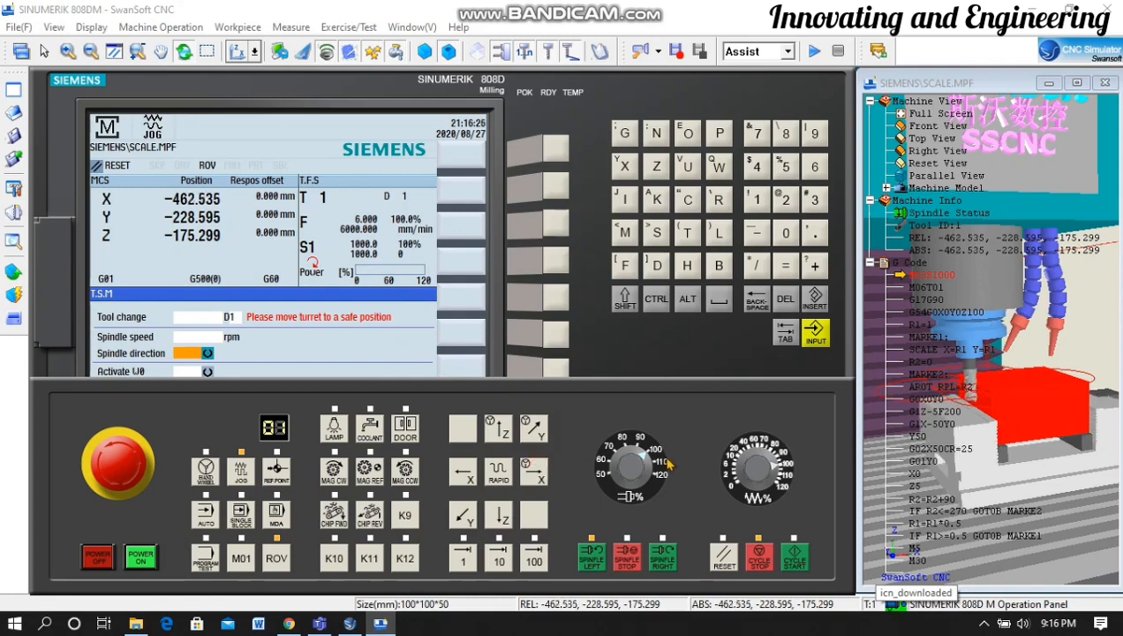
Reduce the feed override to 60% and jog X in small increments to about -455.9 mm against the workpiece's side
click(759, 450)
click(534, 476)
click(536, 475)
click(536, 475)
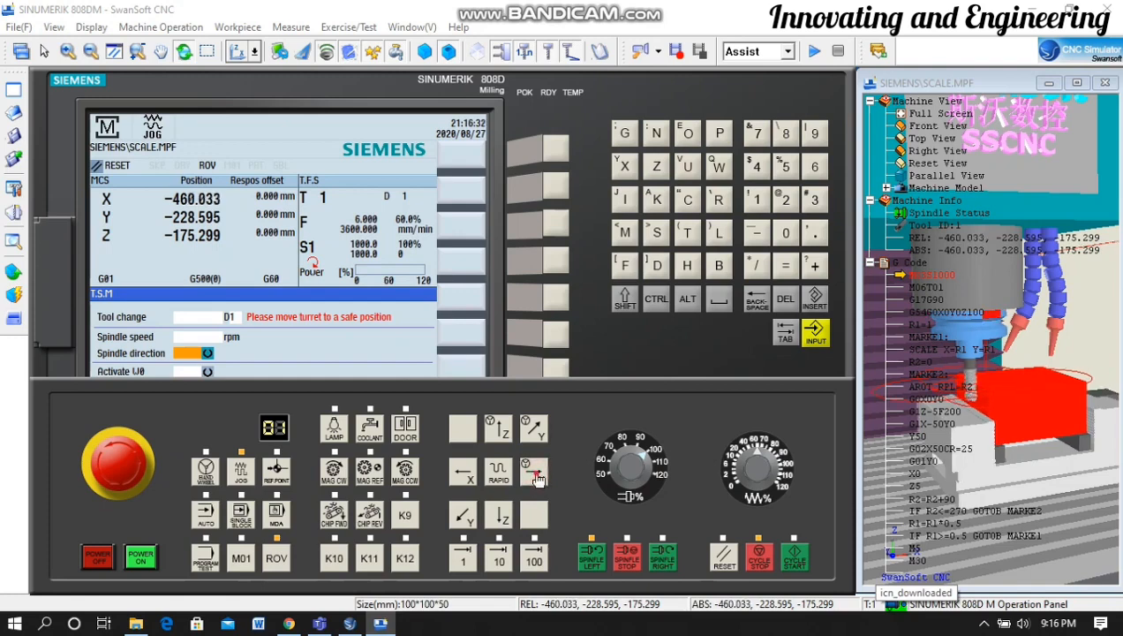
click(536, 475)
click(536, 475)
click(536, 475)
click(536, 475)
click(536, 475)
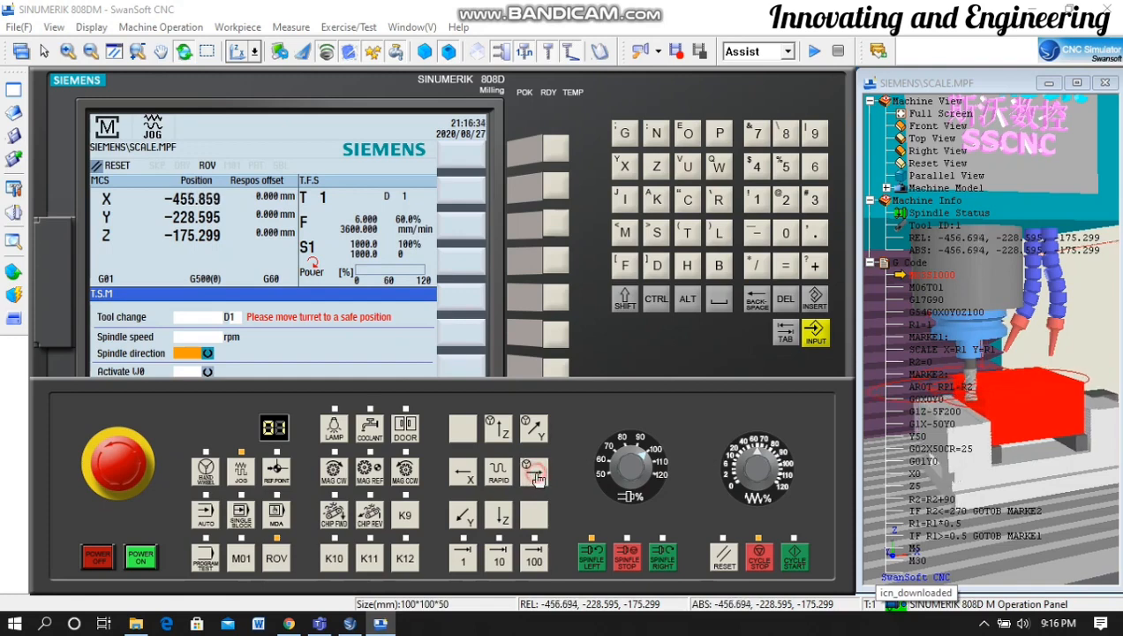
Set the workpiece's X zero by edge measurement, saving in G54 with measuring direction + and distance 0.000 mm
click(689, 365)
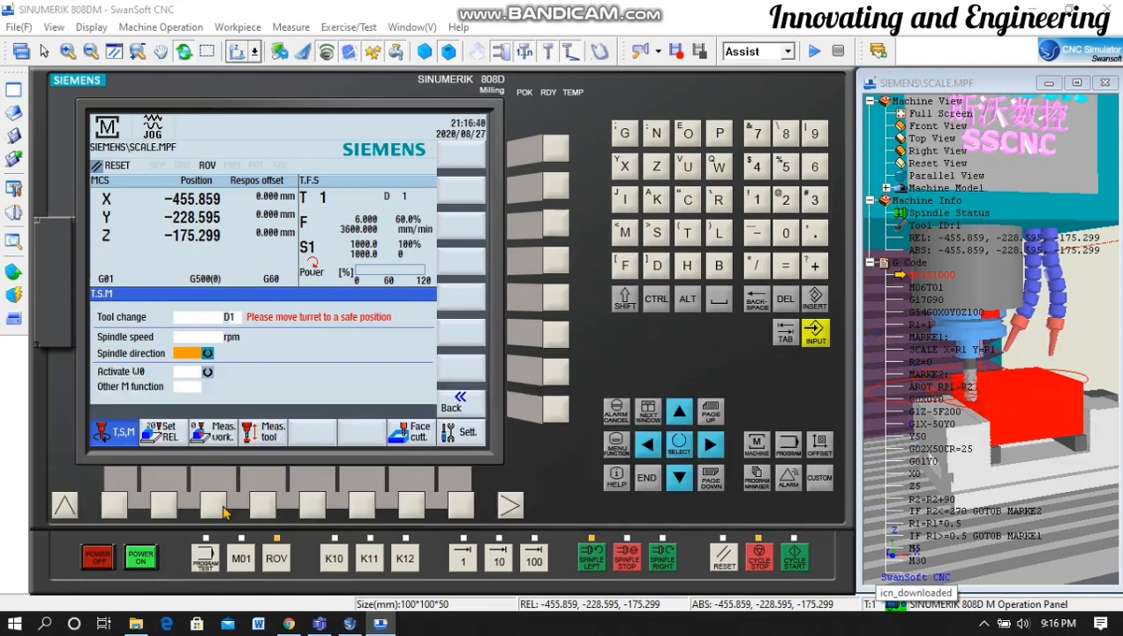
click(216, 507)
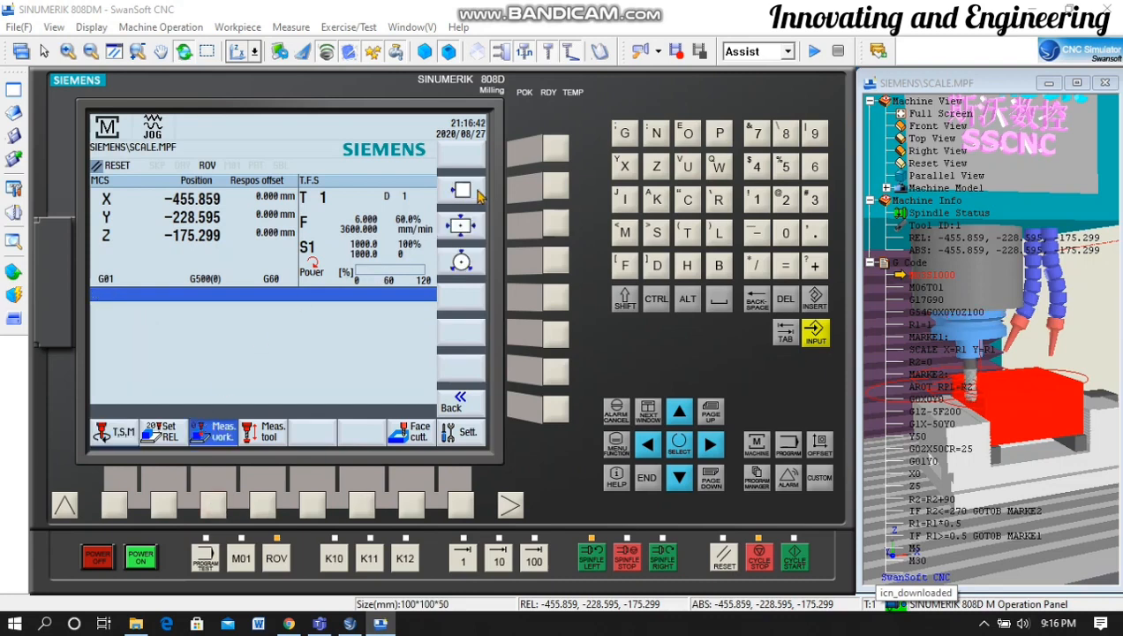
click(553, 198)
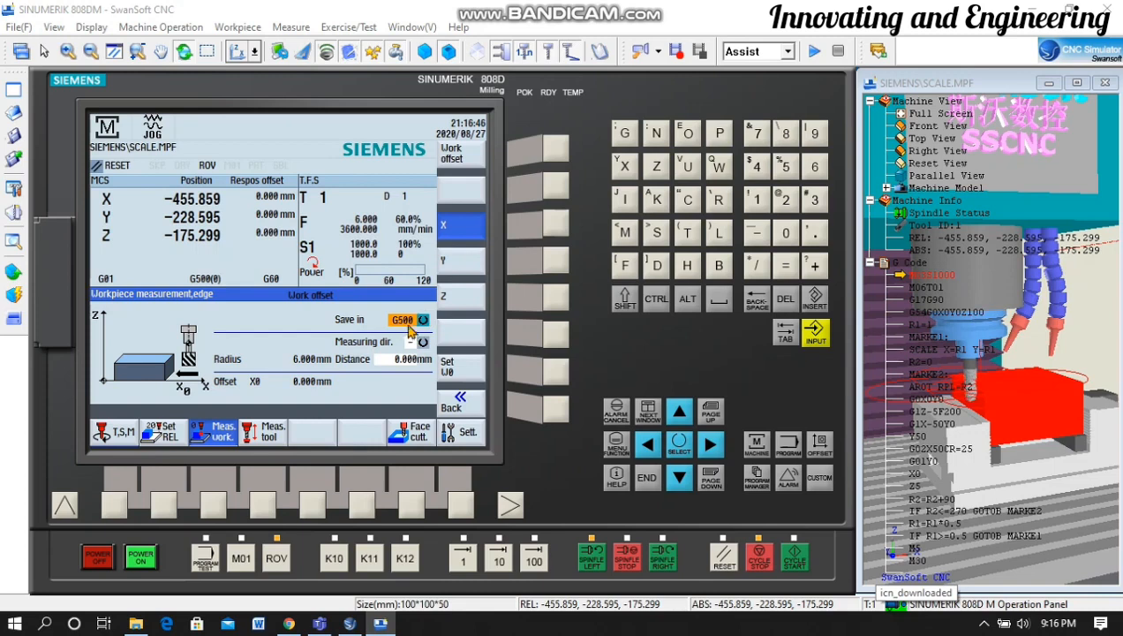
click(678, 445)
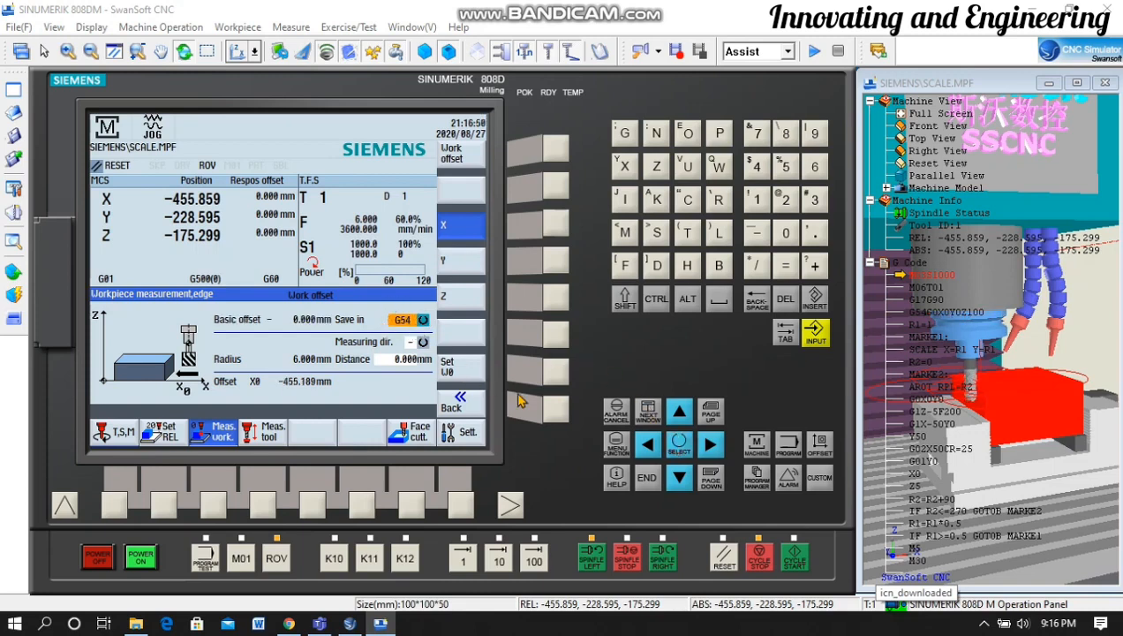
click(679, 477)
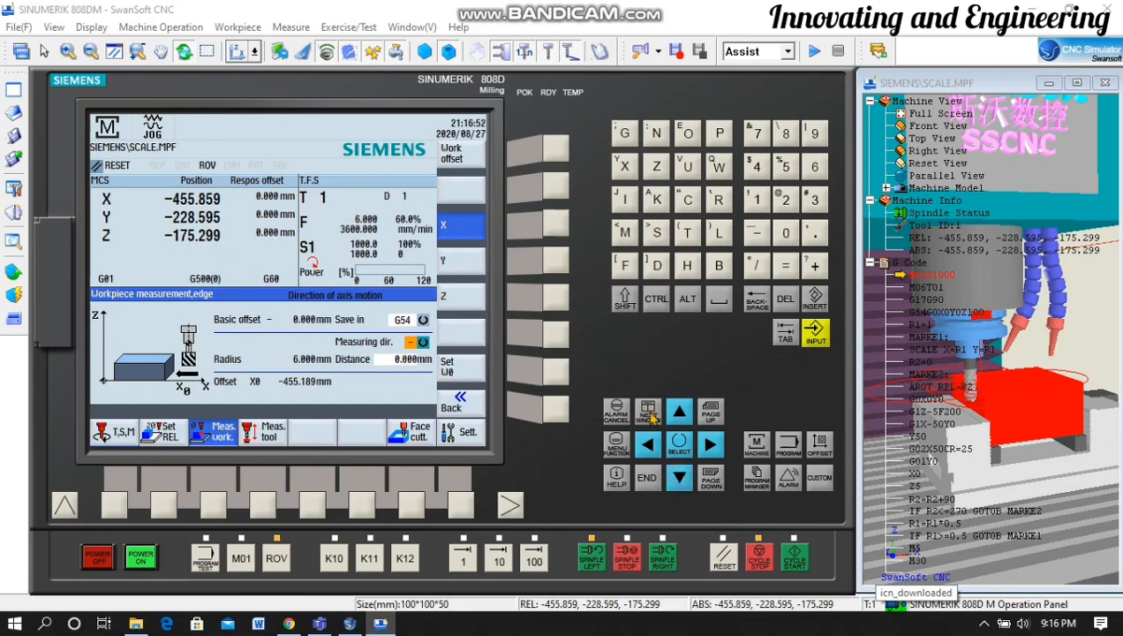
click(679, 446)
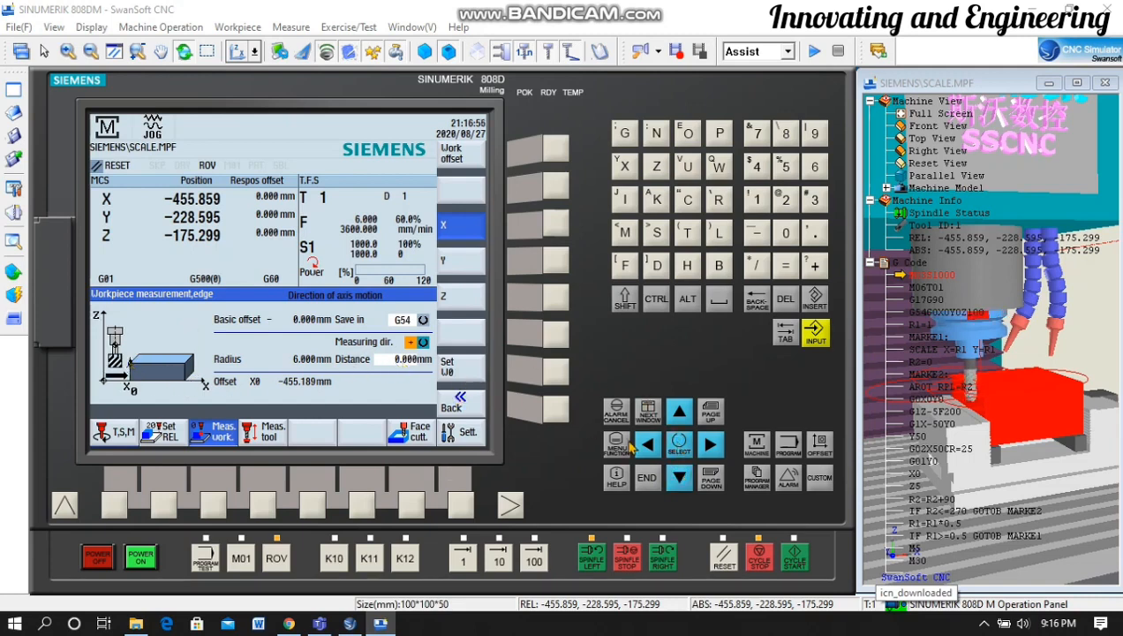
click(681, 478)
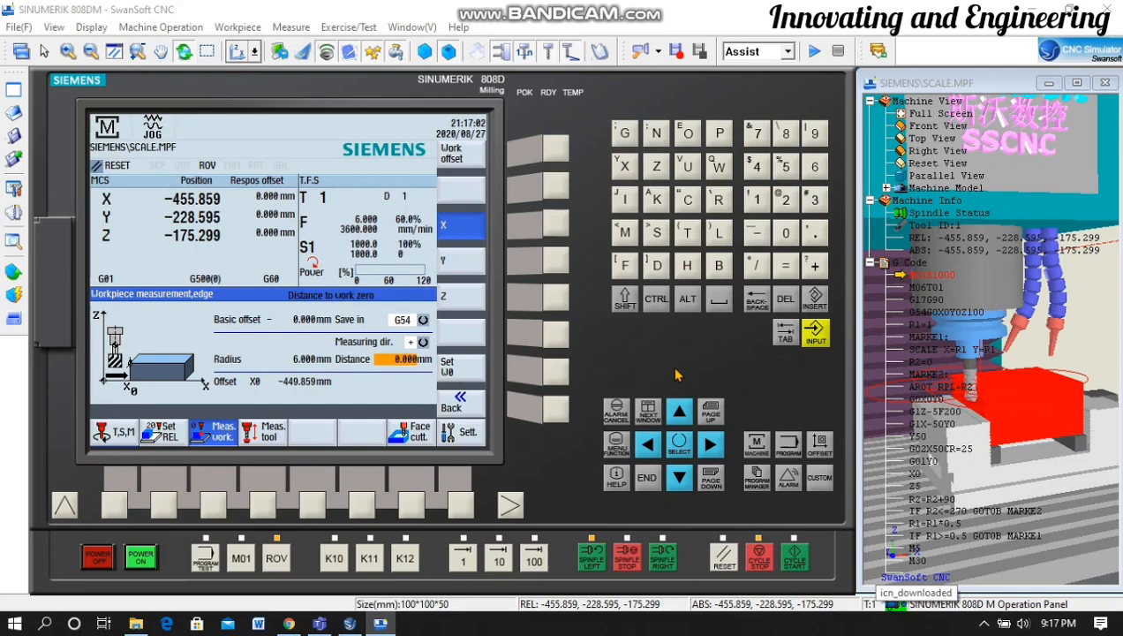
Raise the tool to about Z -155.2 mm, jog Y to about -268.8 mm and lower Z to about -176.2 mm
click(563, 551)
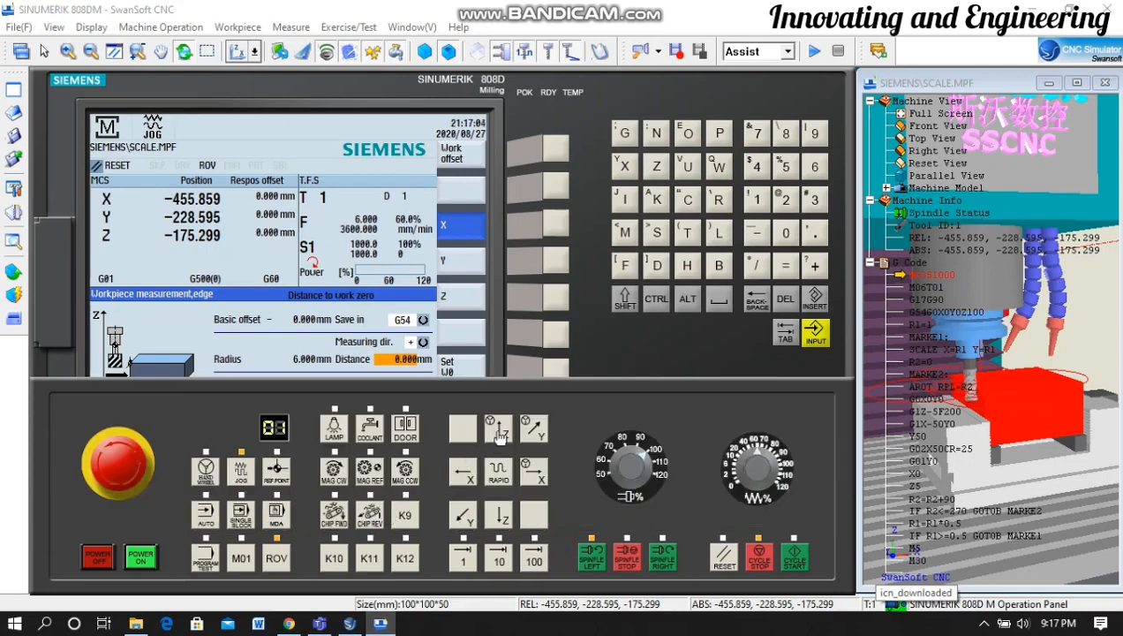
click(499, 433)
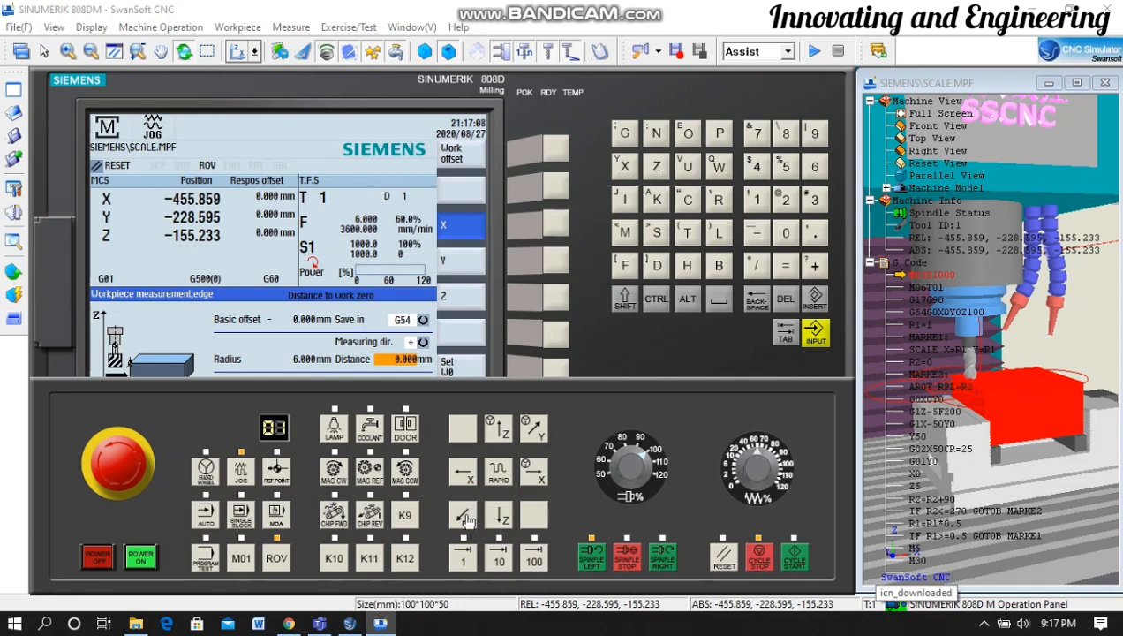
click(464, 517)
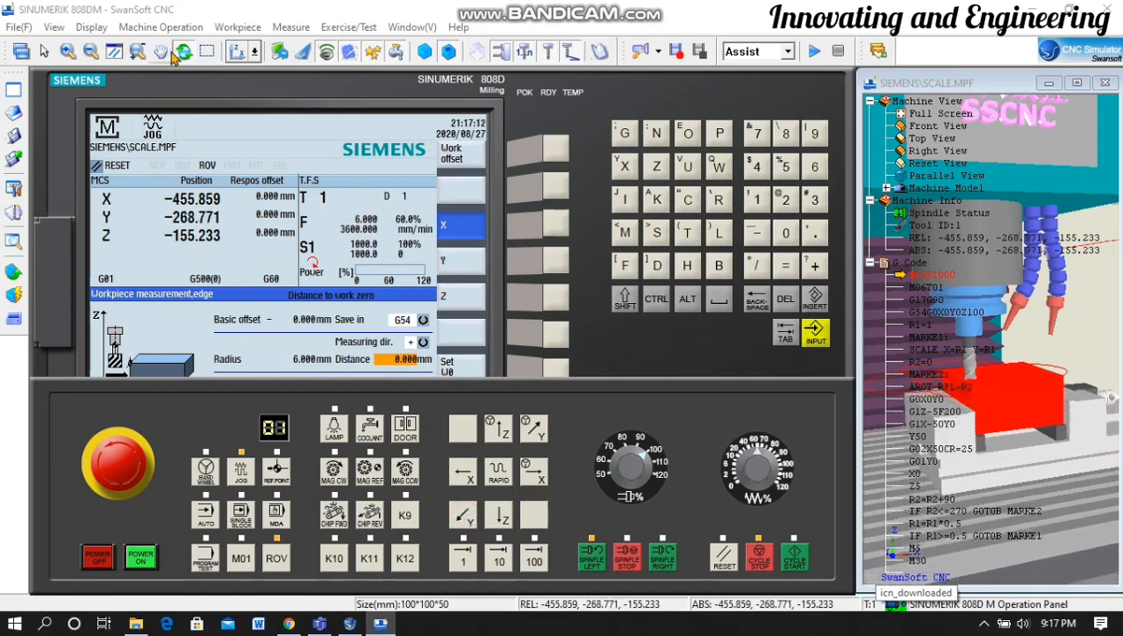
drag(1067, 450, 895, 429)
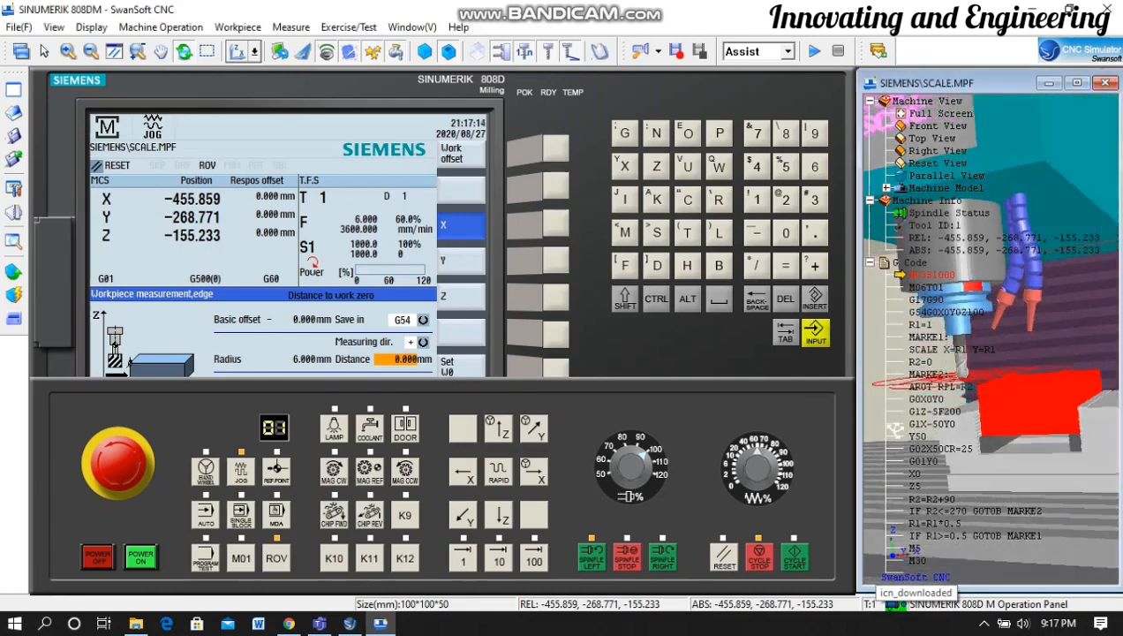
drag(1069, 484, 909, 488)
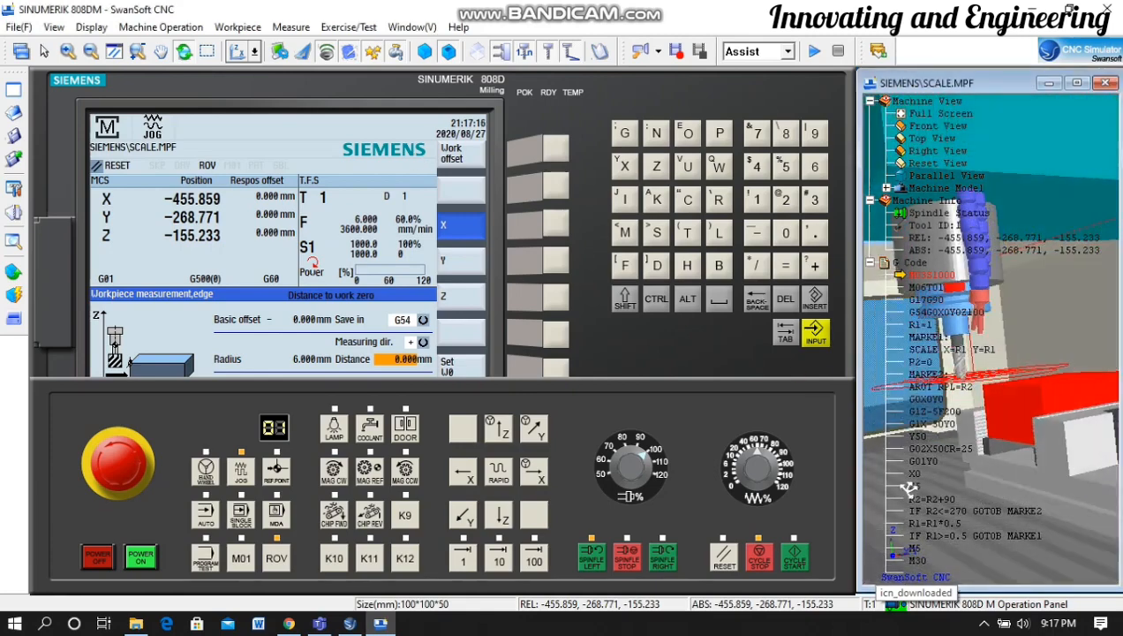
drag(503, 514, 508, 512)
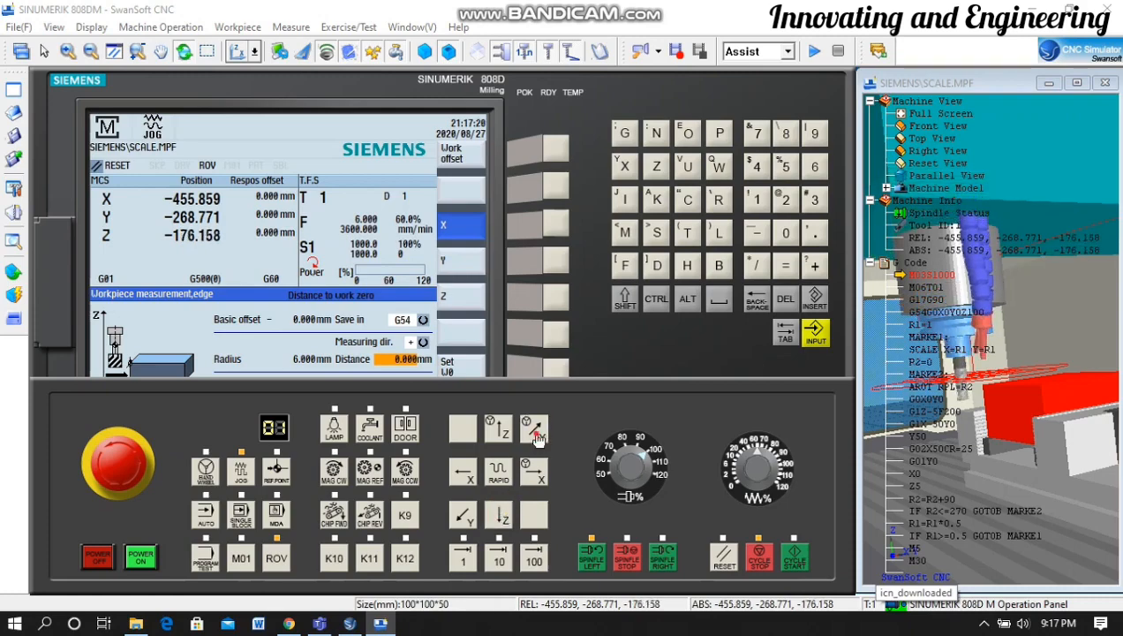
Move the tool clear of the workpiece's Y side by jogging to about Y -282.2 and X -424.0 mm
drag(535, 432, 535, 432)
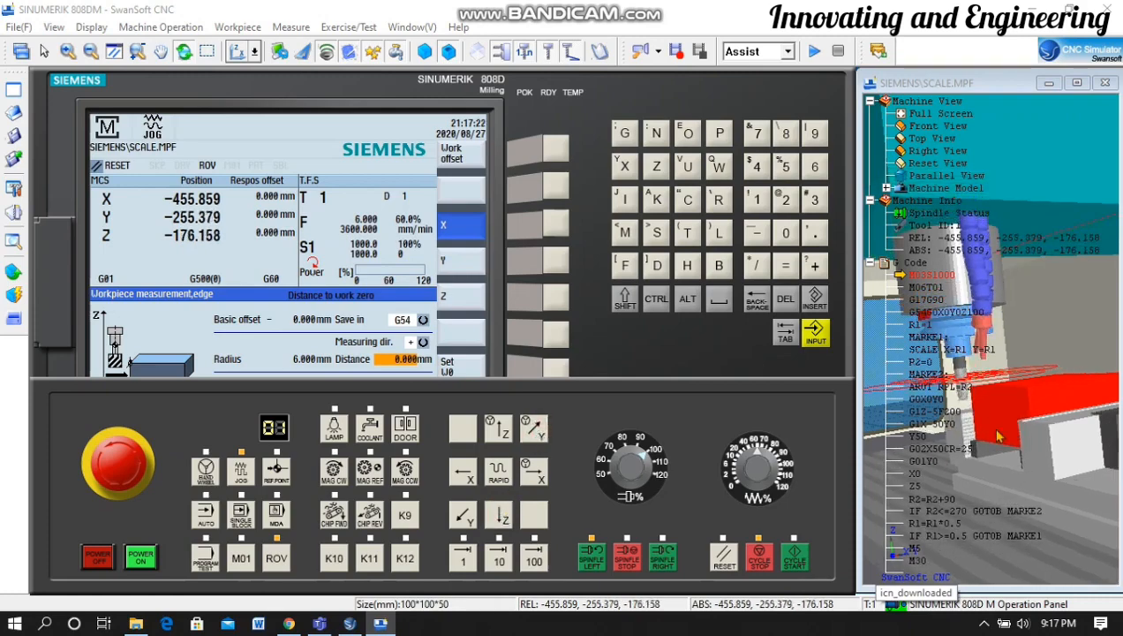
drag(998, 435, 1059, 436)
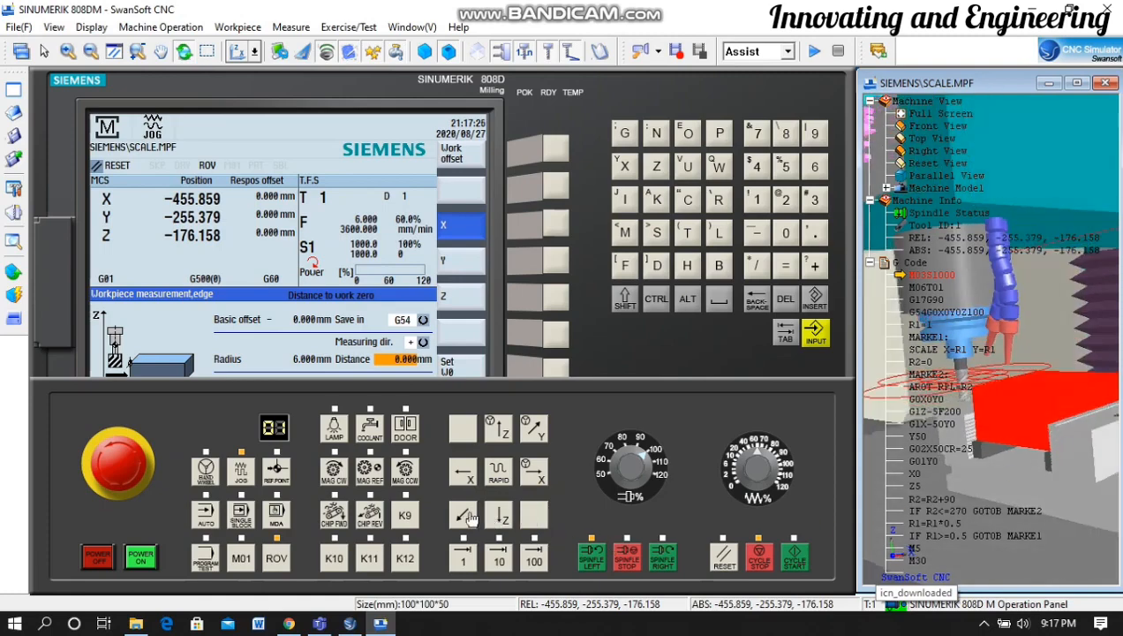
drag(470, 519, 469, 519)
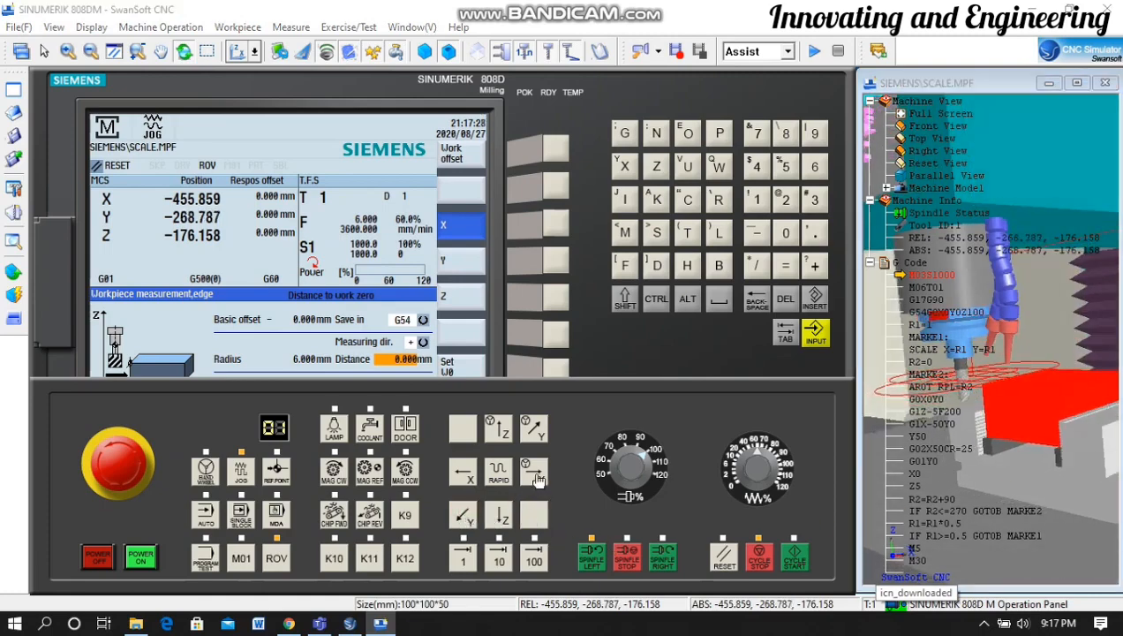
drag(527, 479, 524, 487)
drag(470, 518, 470, 518)
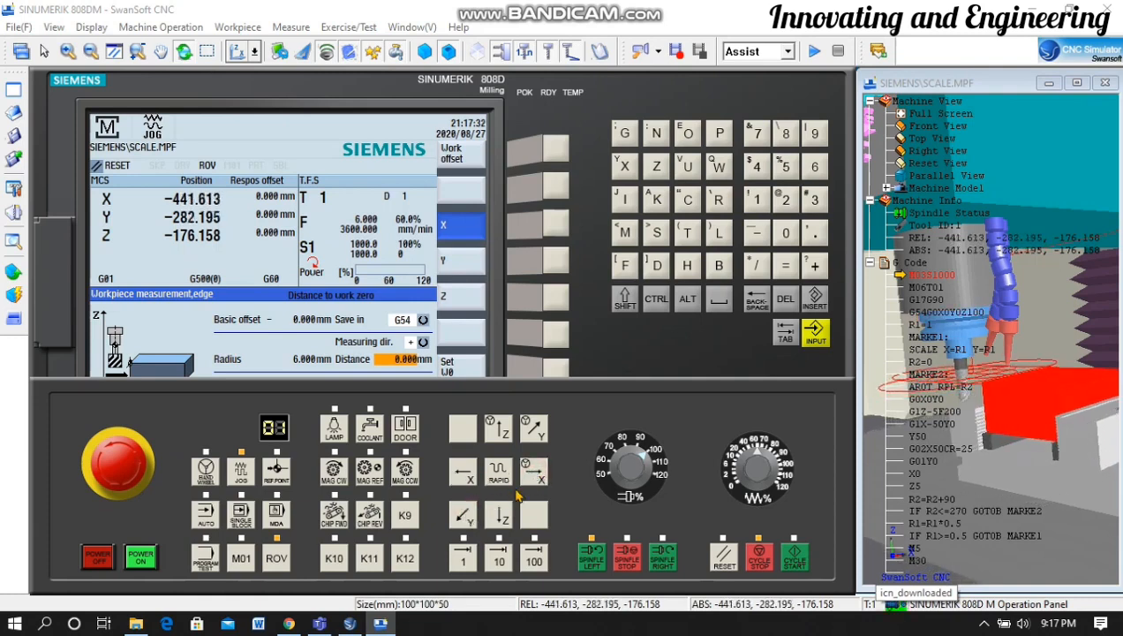
drag(544, 479, 544, 479)
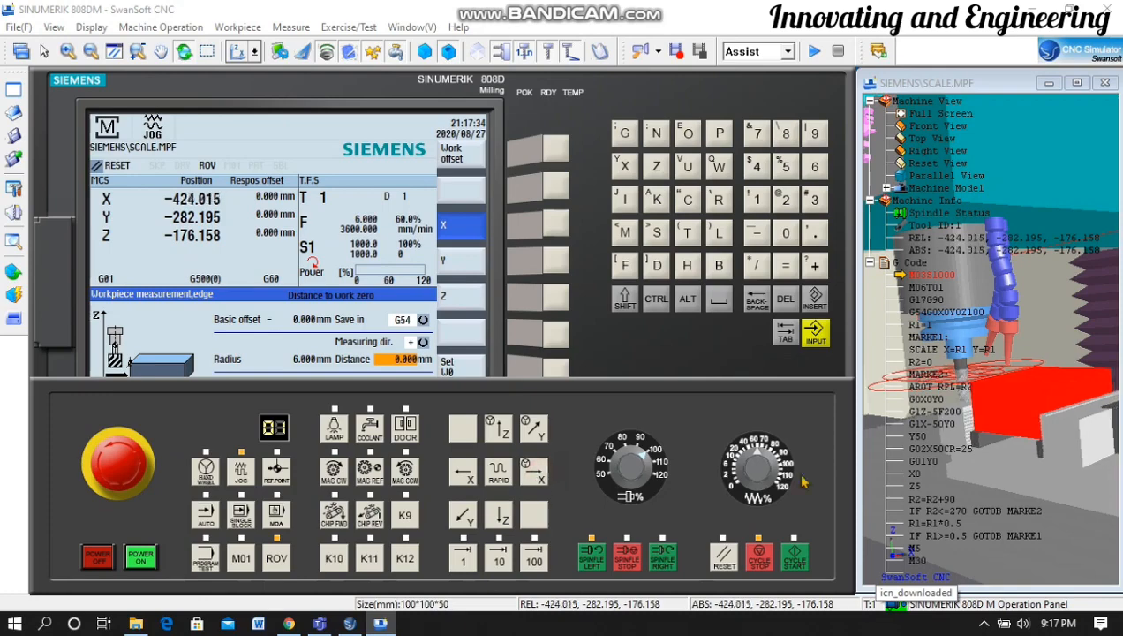
Jog Y in small increments to about -255.4 mm to bring the tool against the workpiece's Y side
click(1018, 452)
drag(1017, 452, 934, 452)
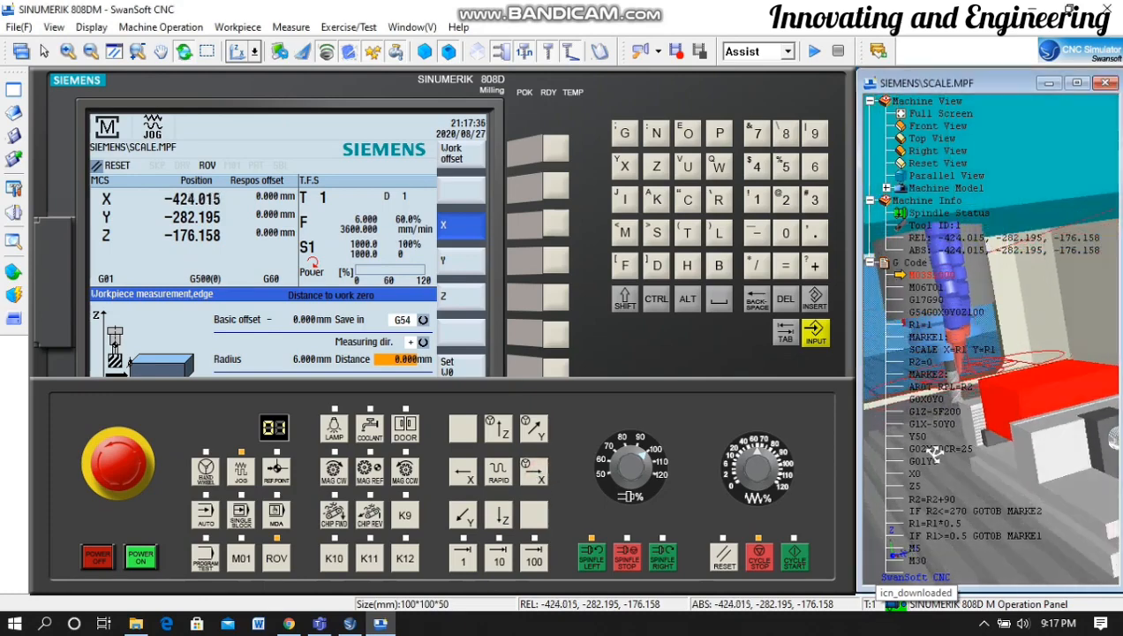
drag(539, 439, 539, 439)
click(539, 440)
click(539, 440)
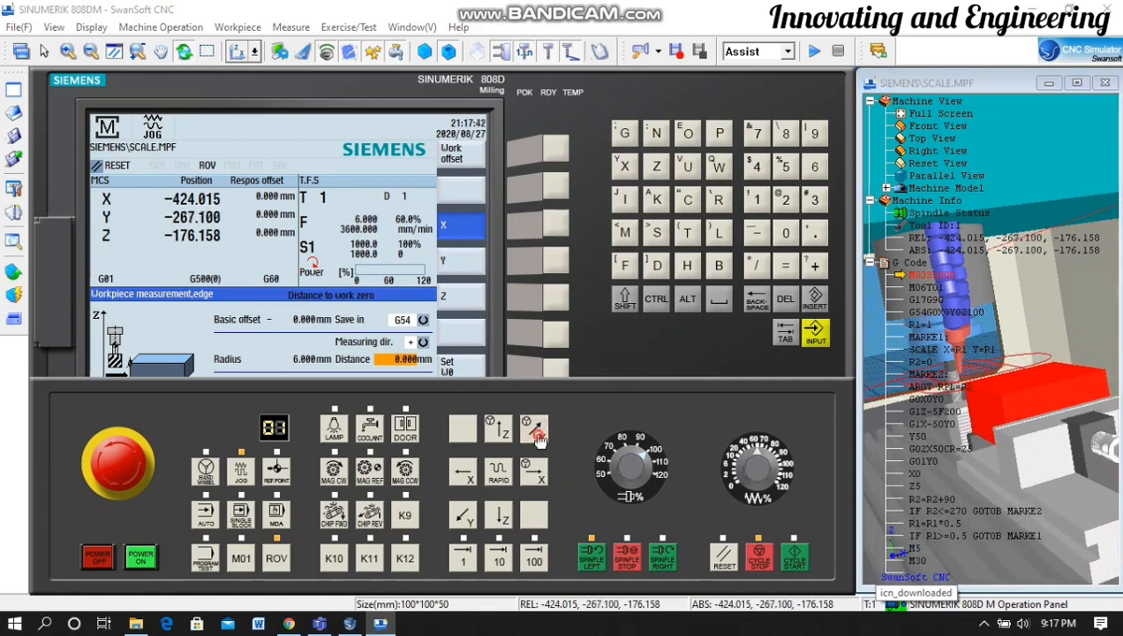
click(539, 439)
click(540, 439)
click(539, 440)
click(539, 439)
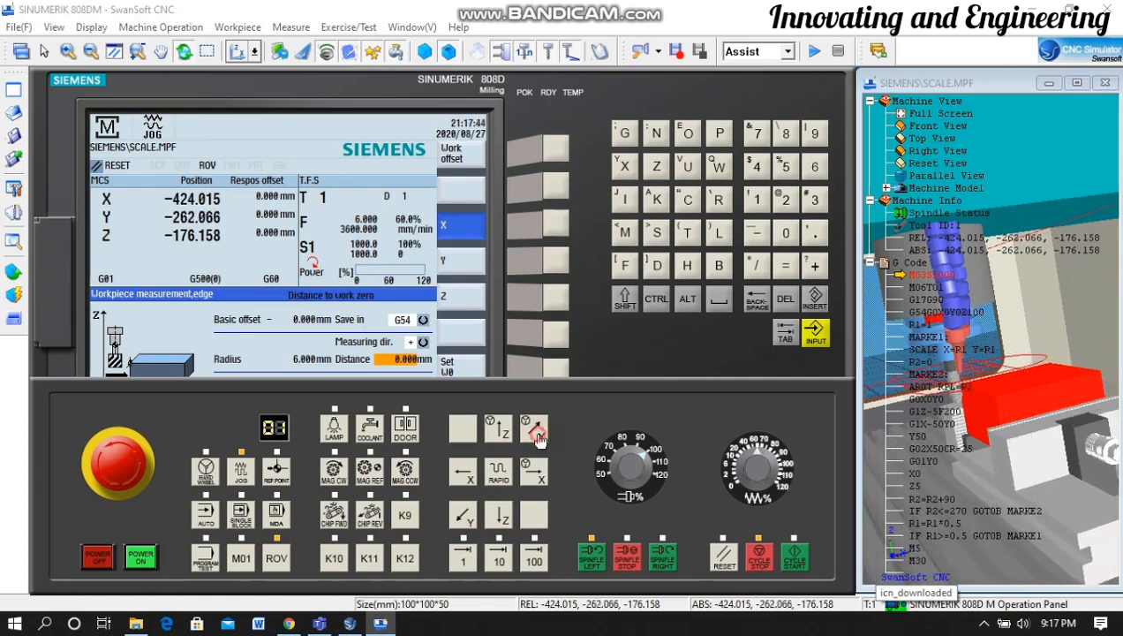
click(539, 440)
click(539, 439)
click(539, 439)
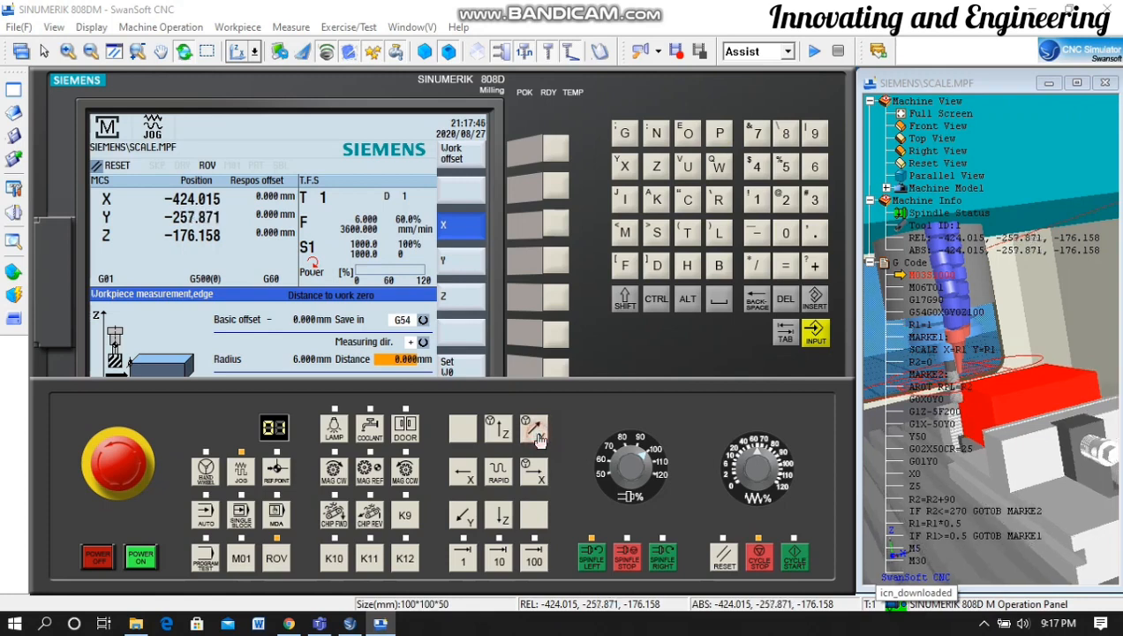
click(540, 440)
click(539, 440)
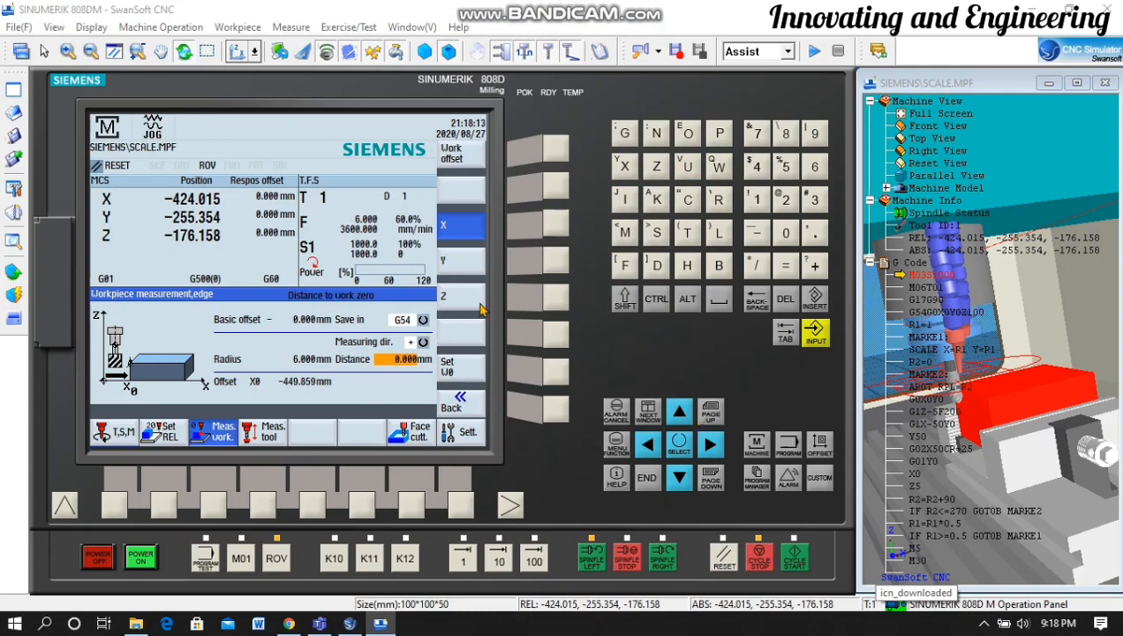
Set the workpiece's Y zero in G54 with measuring direction + and distance 0.000 mm
click(554, 263)
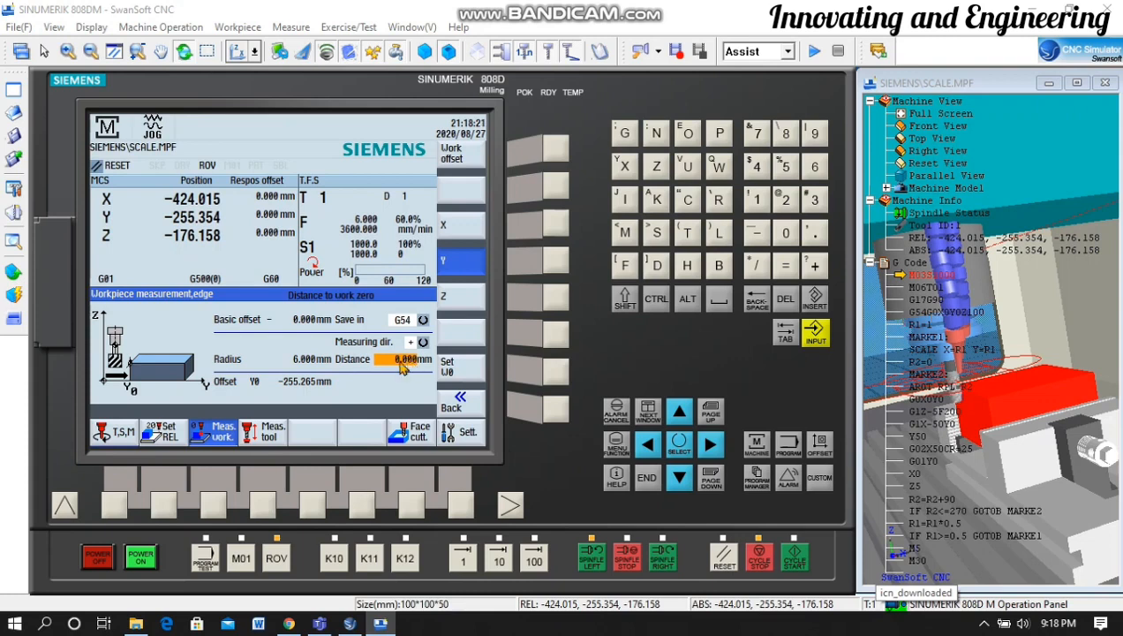
click(556, 376)
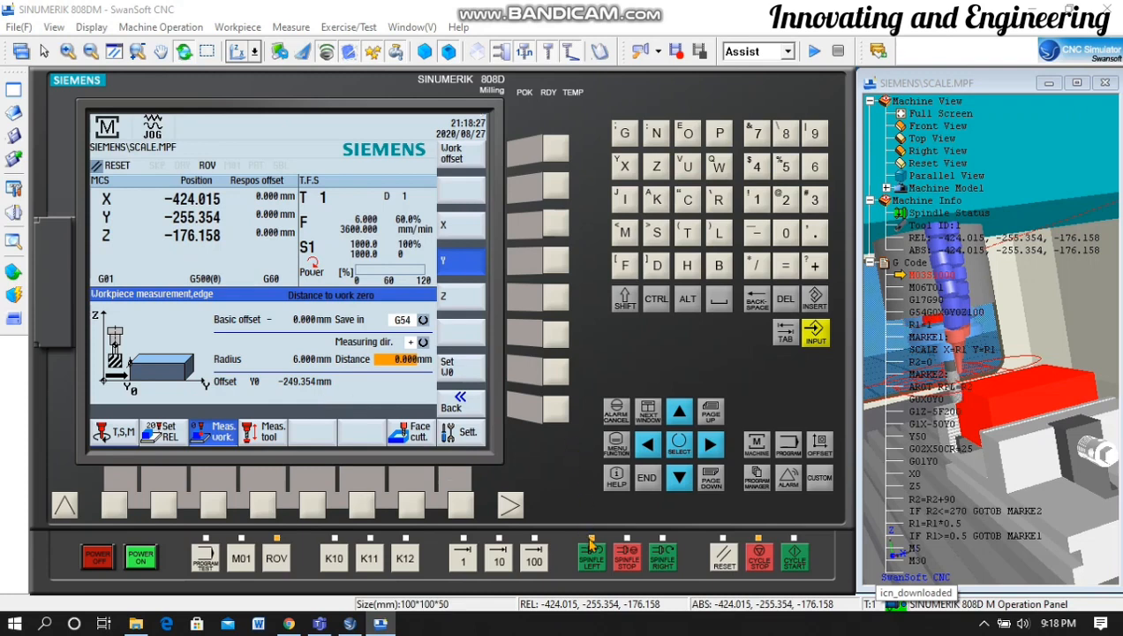
Raise the tool off the workpiece's Y side to about Z -155.1 mm and jog Y to about -231.8 mm above the workpiece
mouse_move(523, 474)
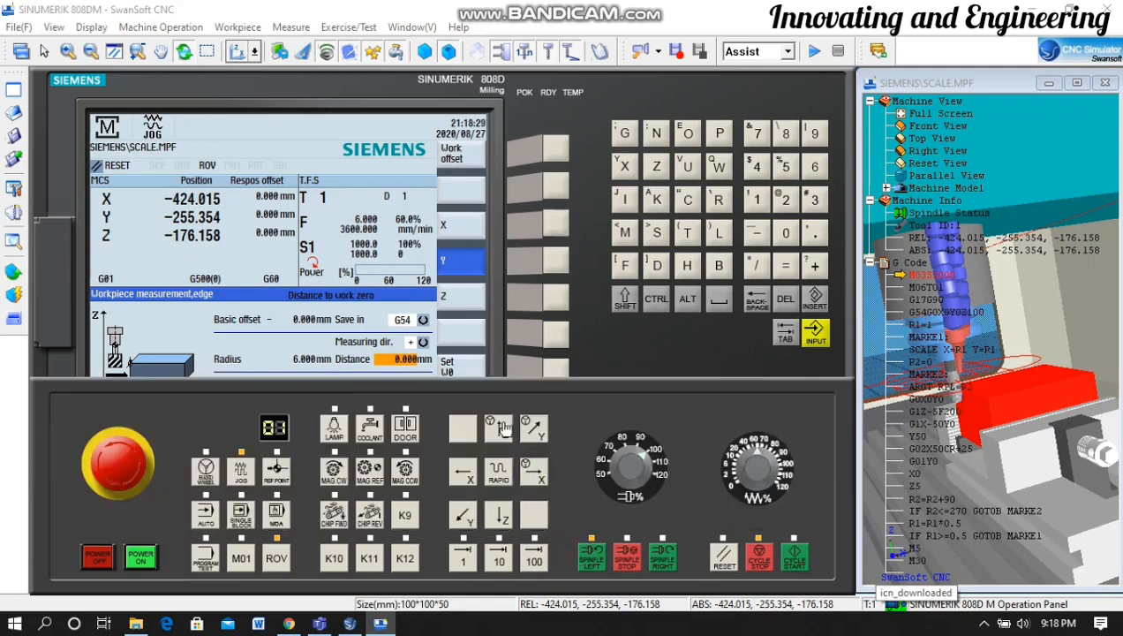
click(499, 427)
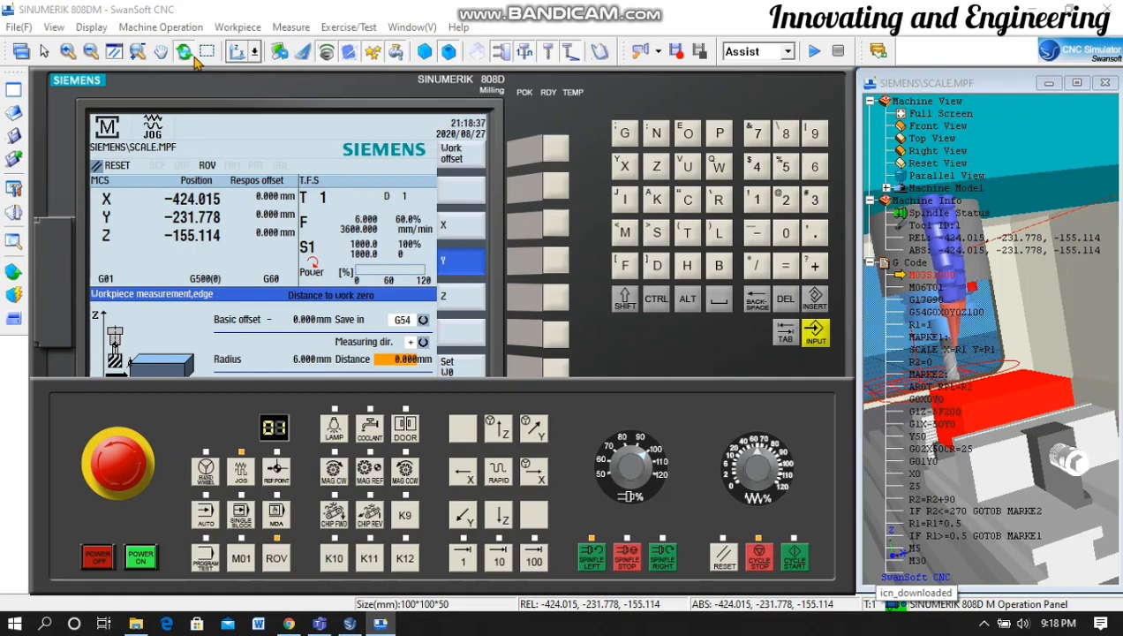
drag(995, 440, 1082, 465)
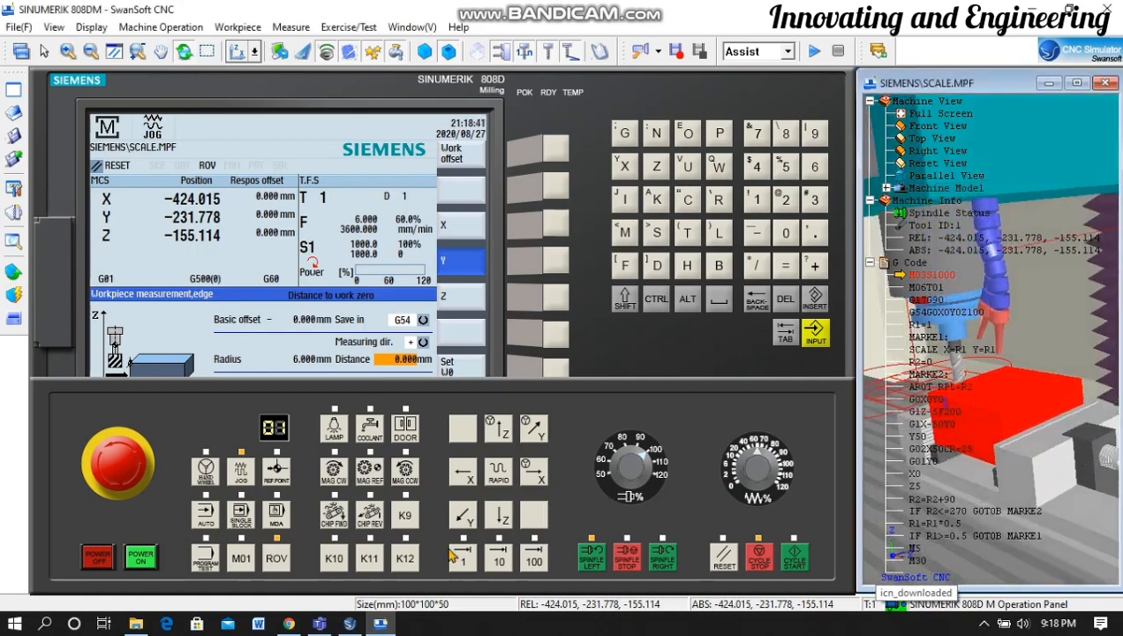
Lower Z in small increments to about -164.4 mm to touch tool 1 on the workpiece's upper face
click(503, 521)
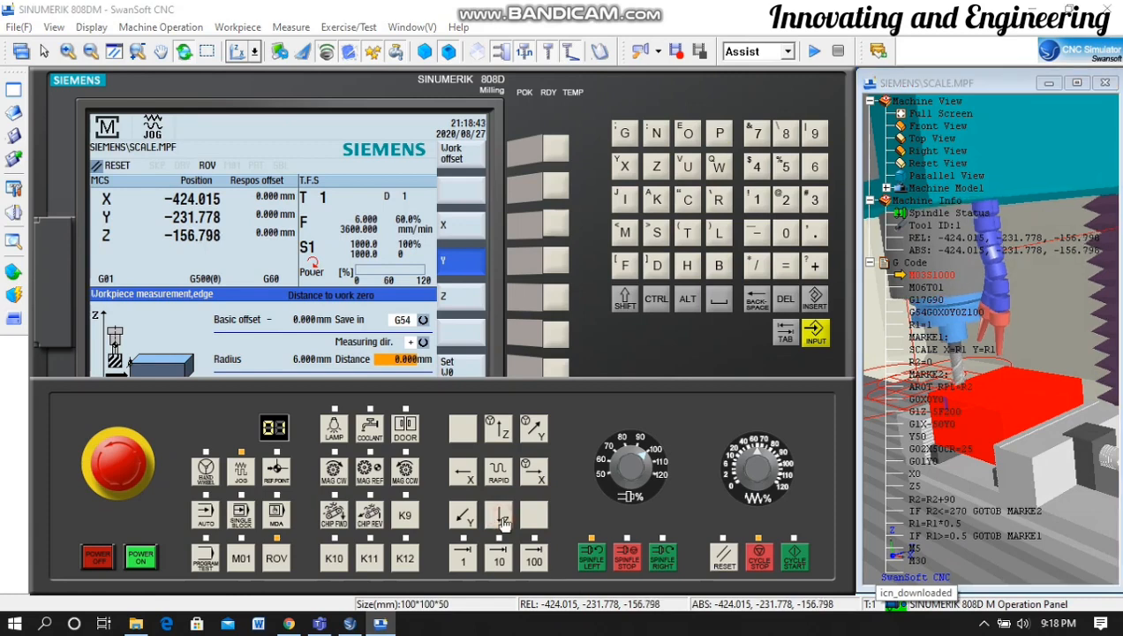
click(503, 521)
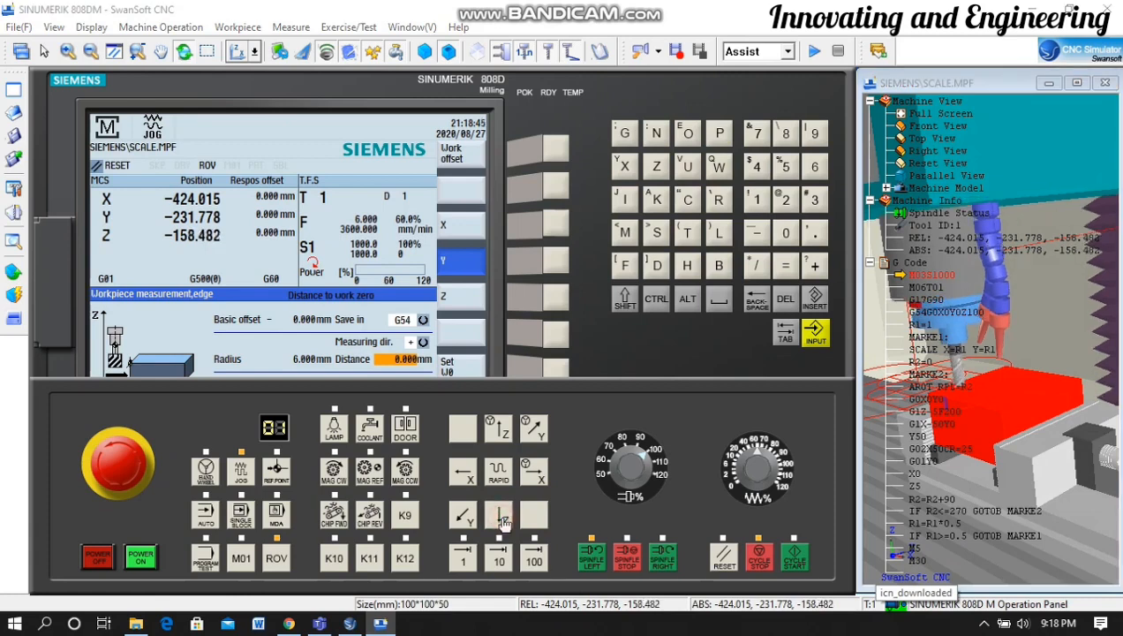
click(504, 521)
click(503, 521)
click(503, 521)
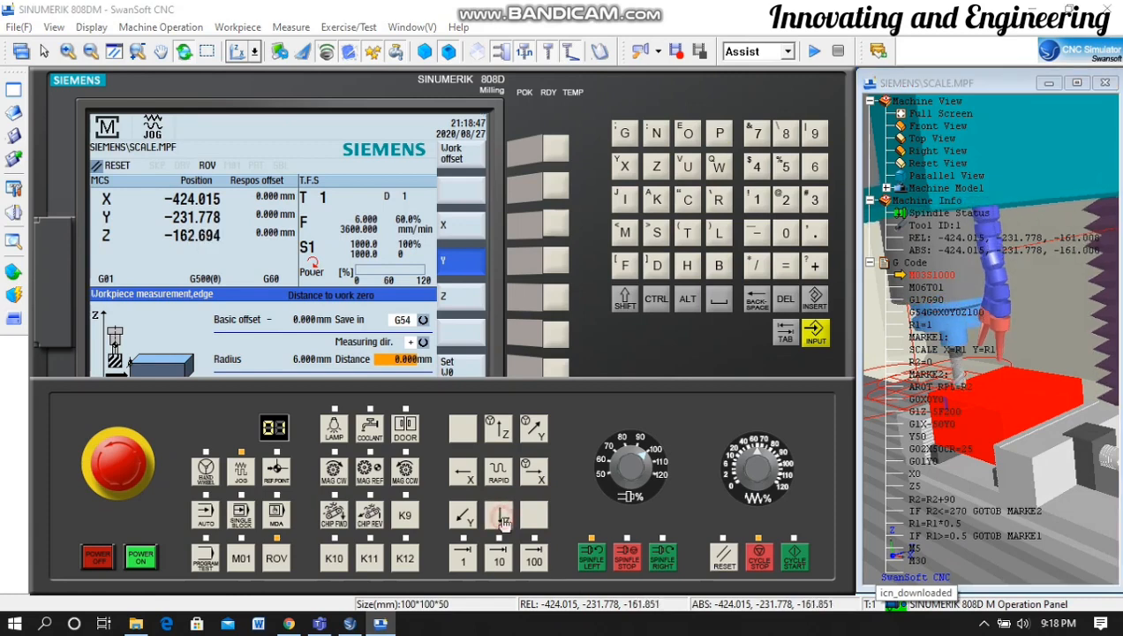
click(503, 521)
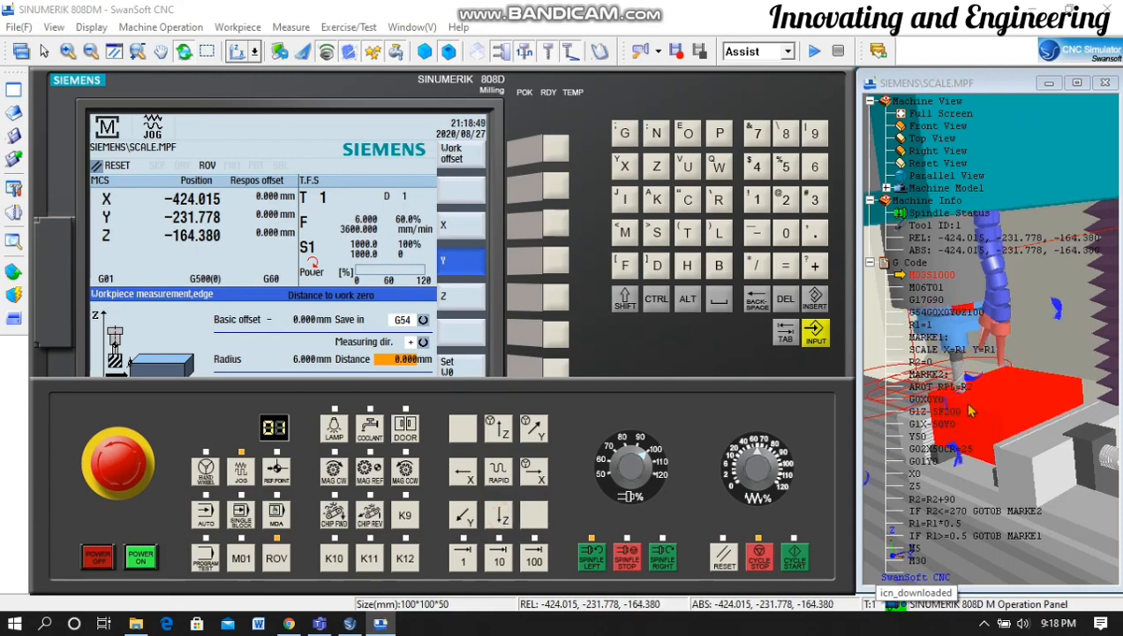
Set the length of tool 1 by manual tool measurement, using the fixed-point reference and Z0 0.000 mm
click(613, 367)
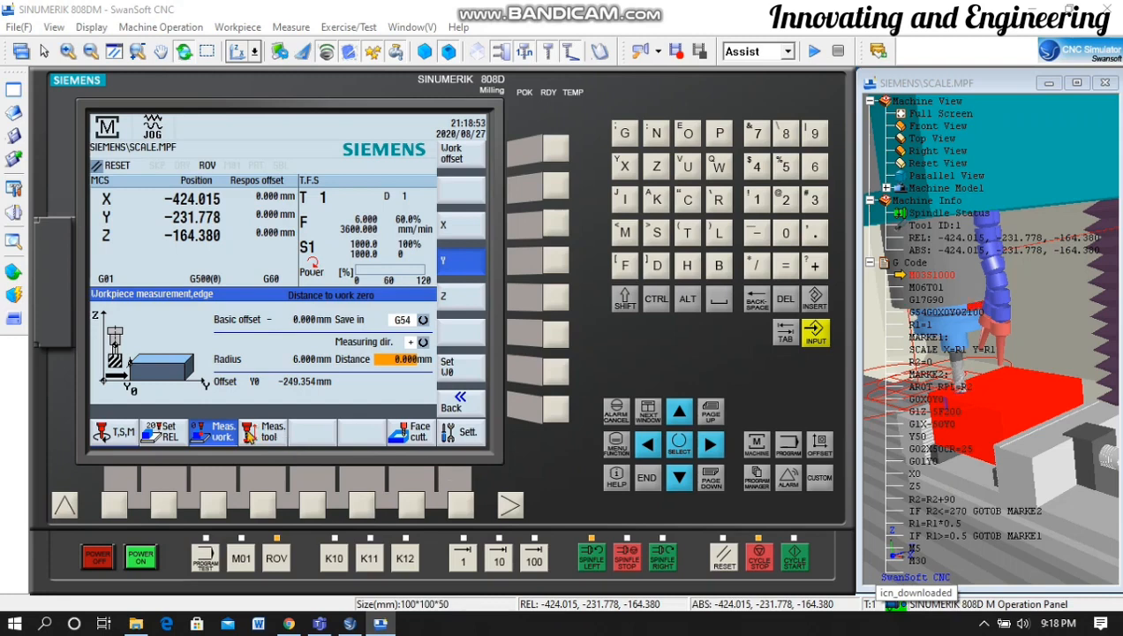
click(263, 505)
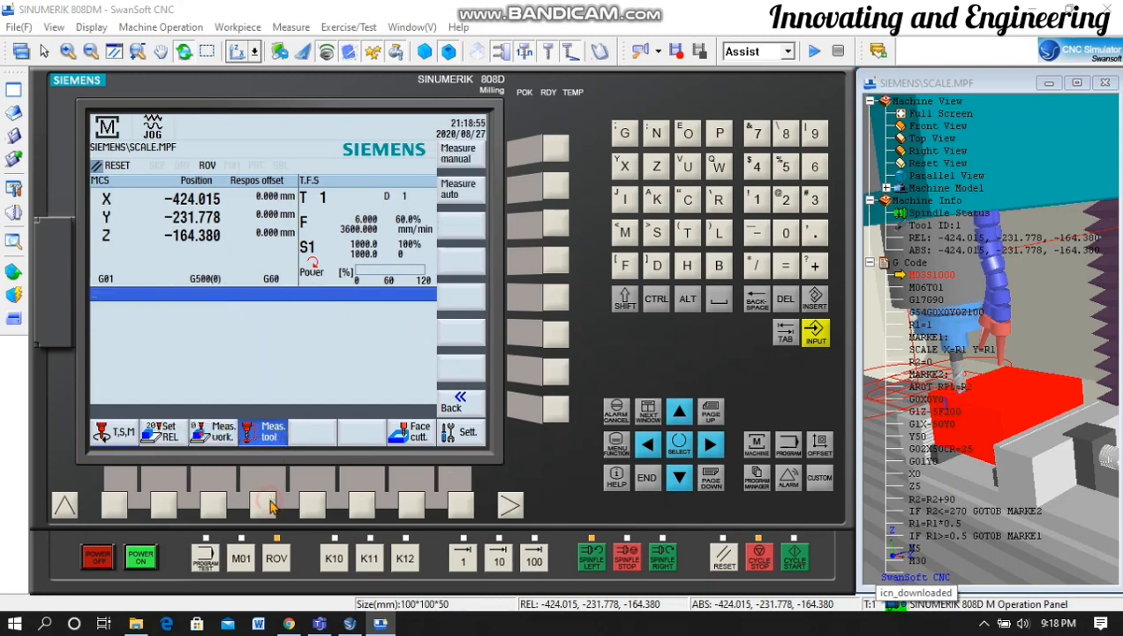
click(551, 153)
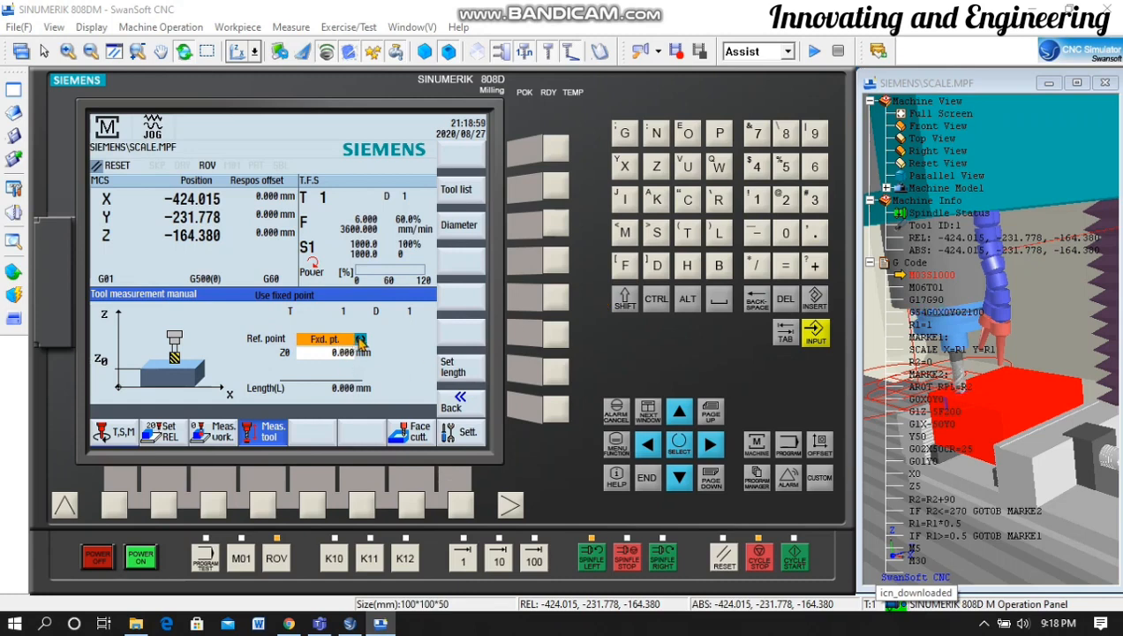
click(345, 353)
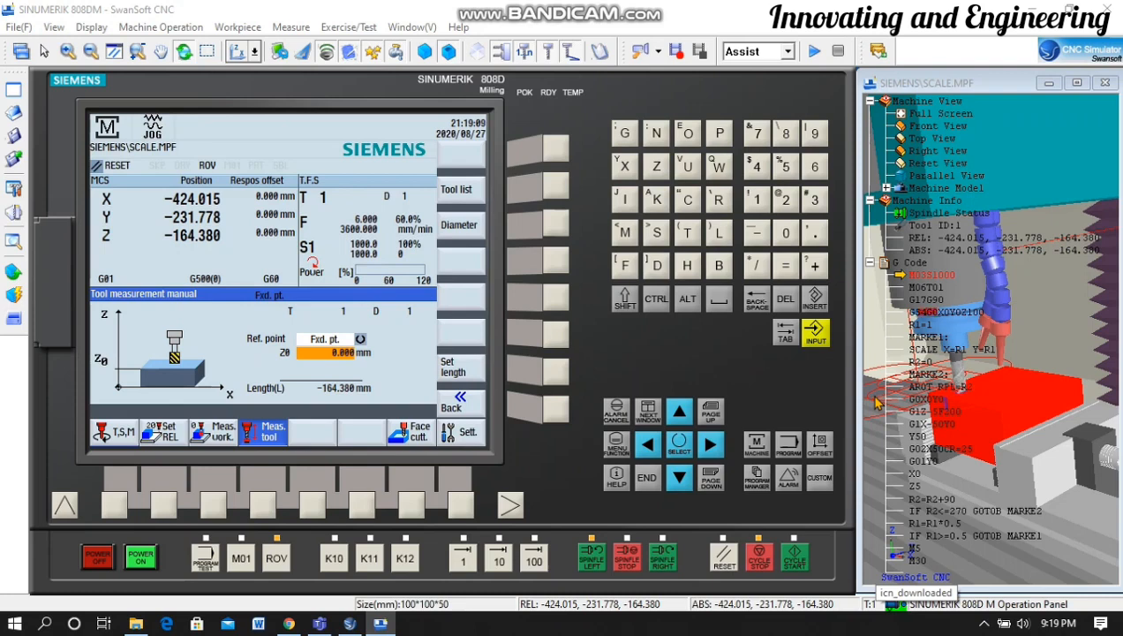
Raise tool 1 clear of the workpiece to about Z -81.9 mm
mouse_move(562, 574)
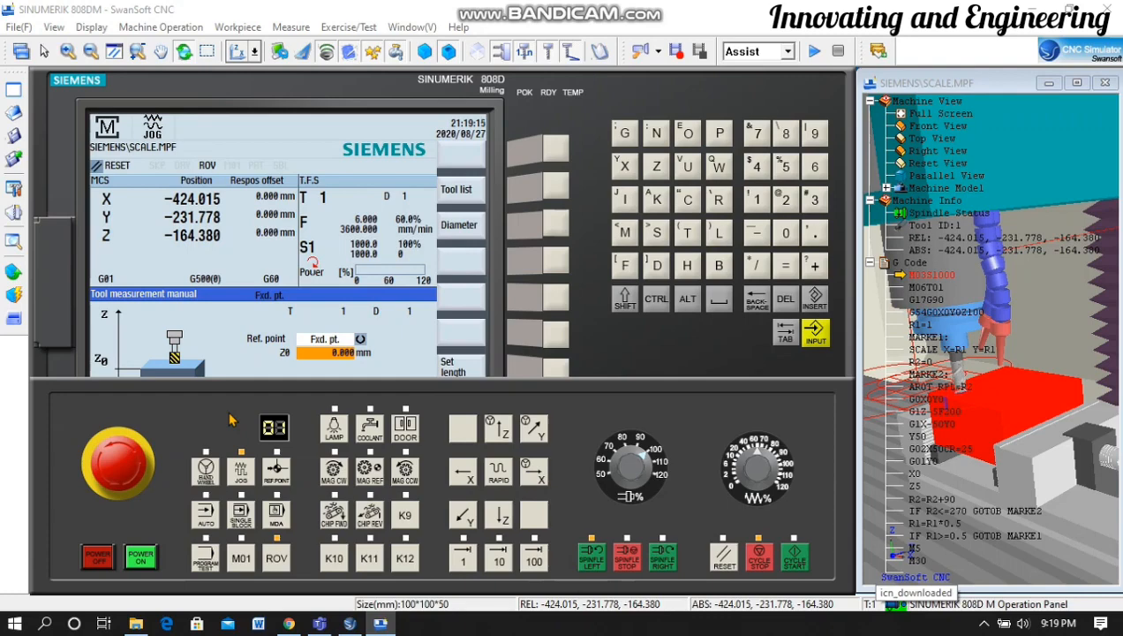
click(90, 52)
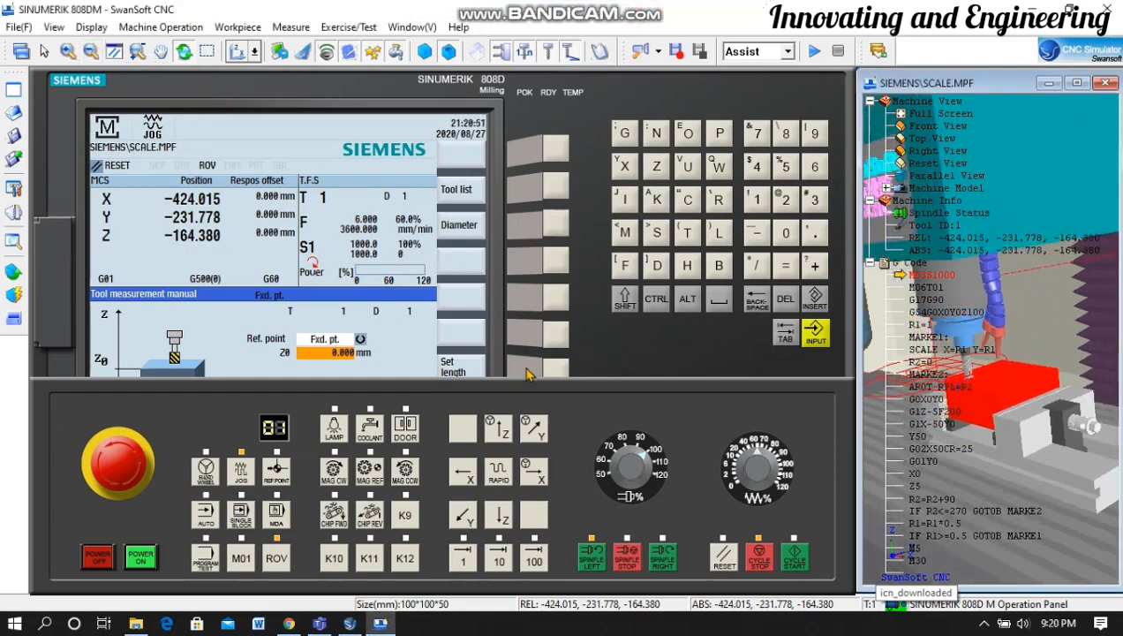
click(498, 430)
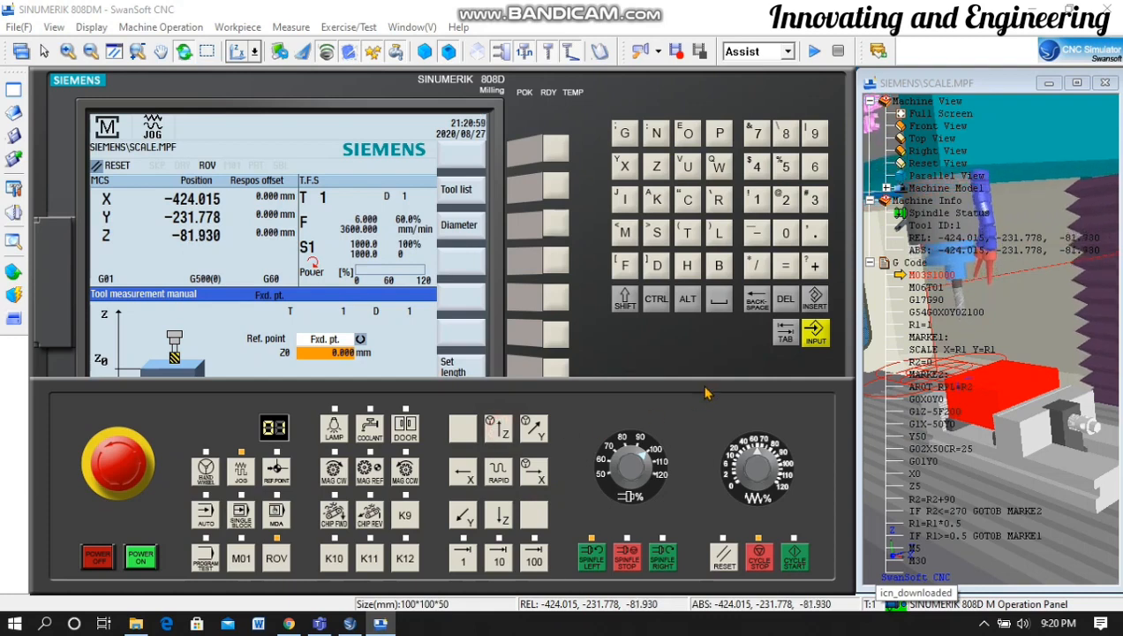
Run a T.S.M change to tool 2 with the spindle at 1000 rpm in direction M3
click(245, 346)
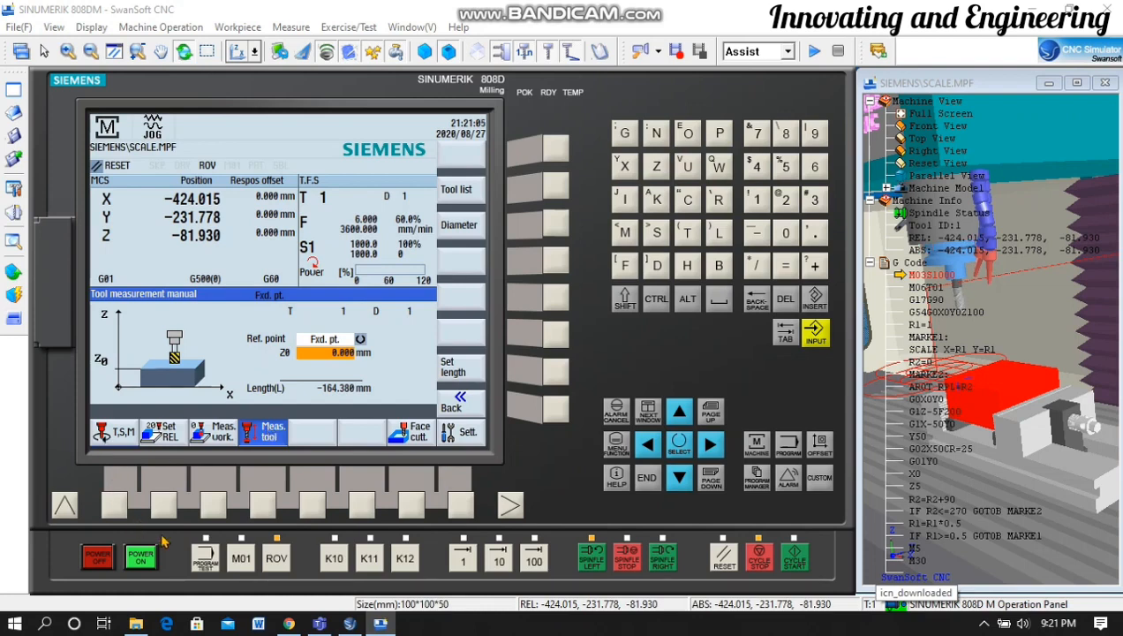
click(118, 509)
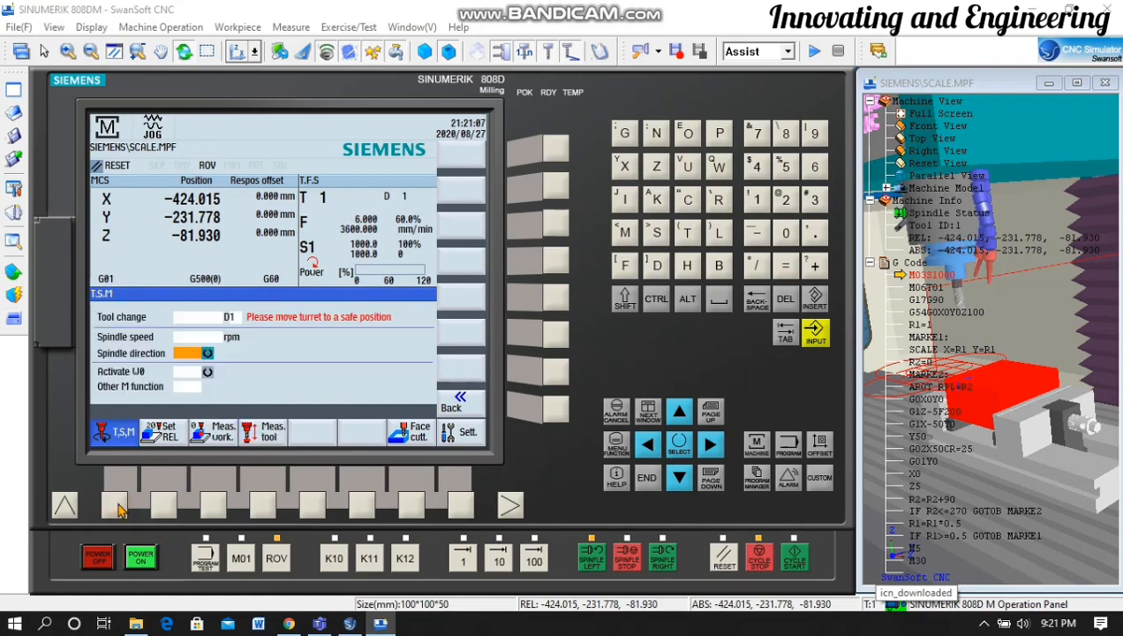
key(Up)
key(Up)
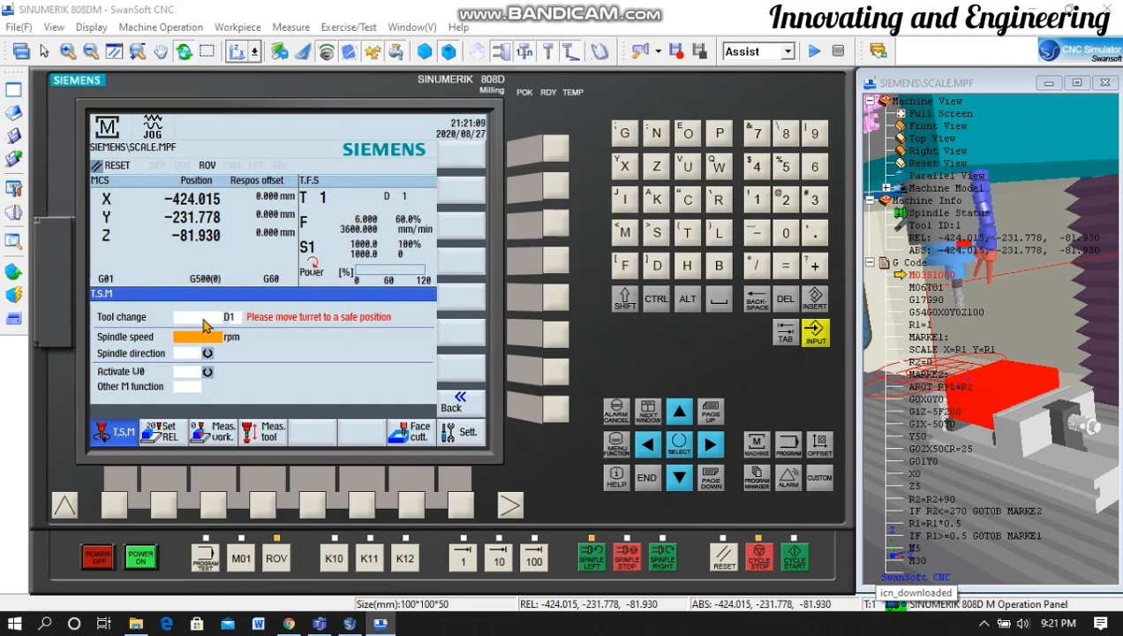
text(2)
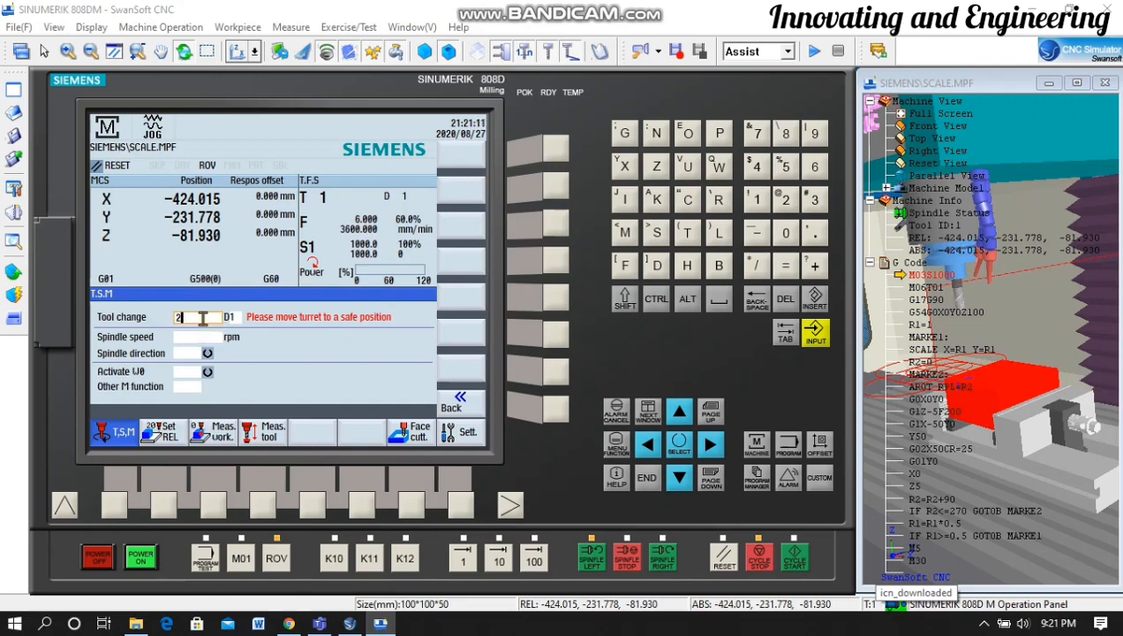
key(Return)
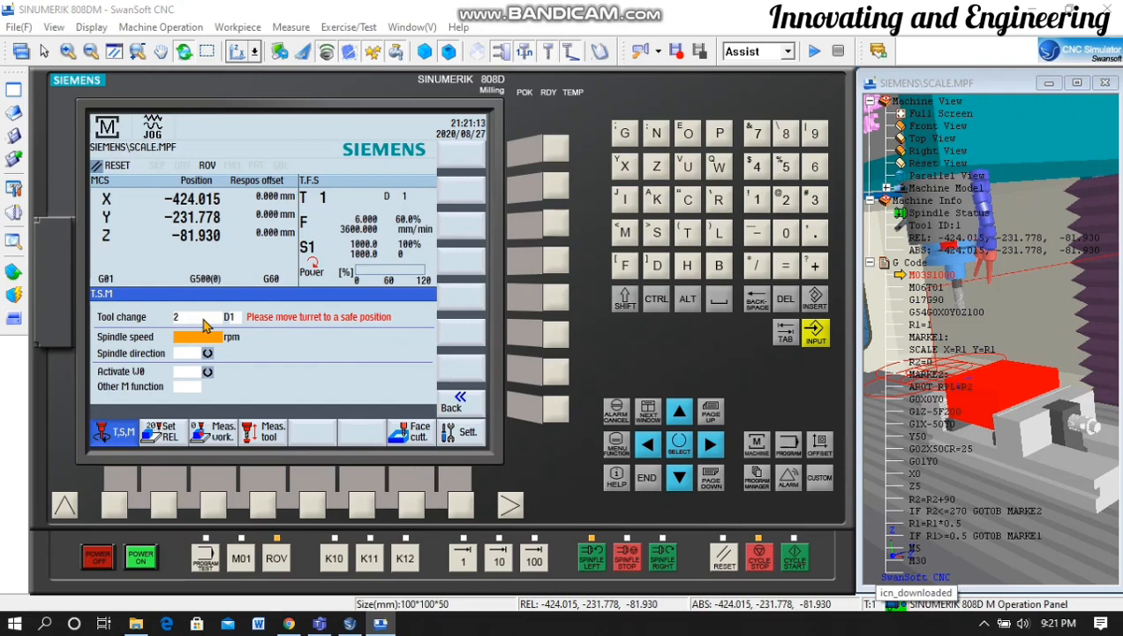
text(1000)
key(Return)
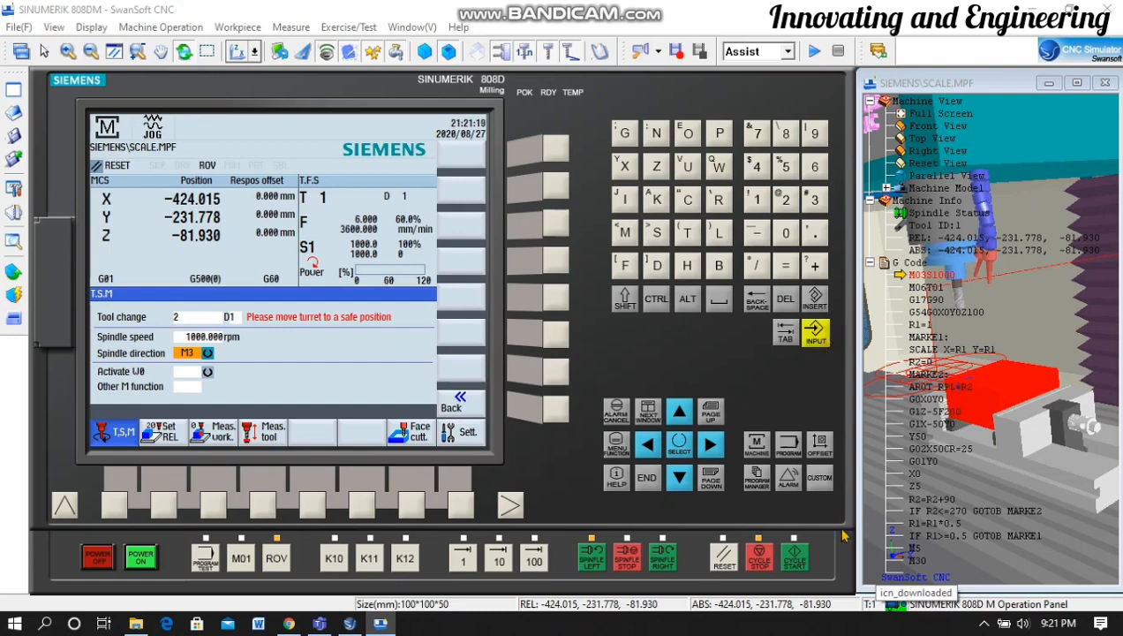
click(800, 561)
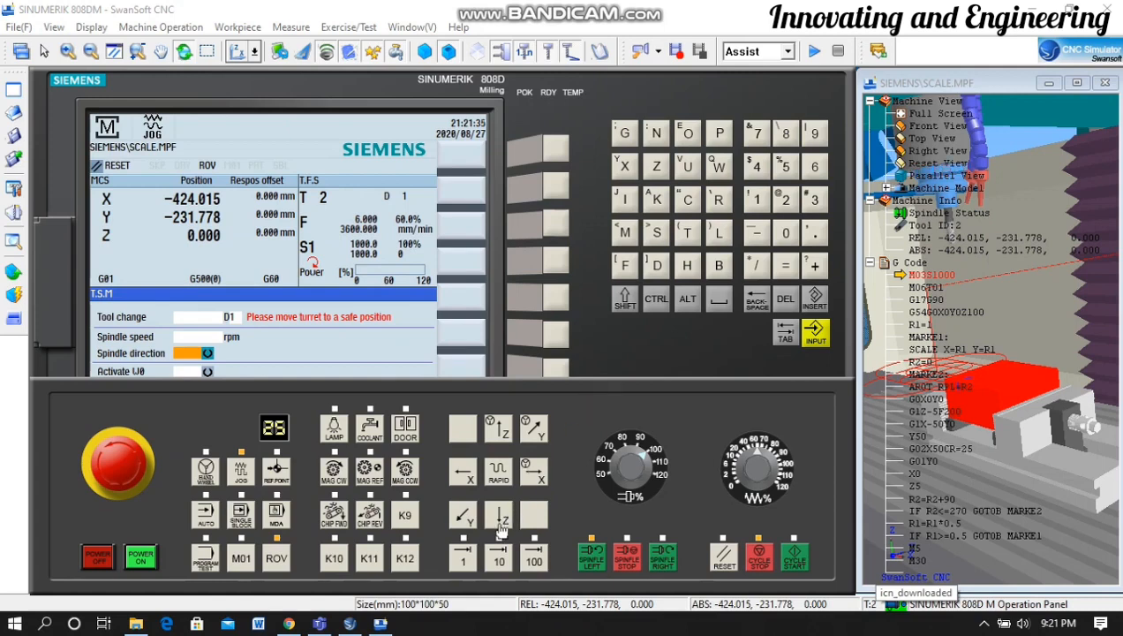
Bring tool 2 over the workpiece by jogging to about Z -145.9 and X -401.0 mm
drag(500, 524, 500, 527)
drag(533, 479, 533, 481)
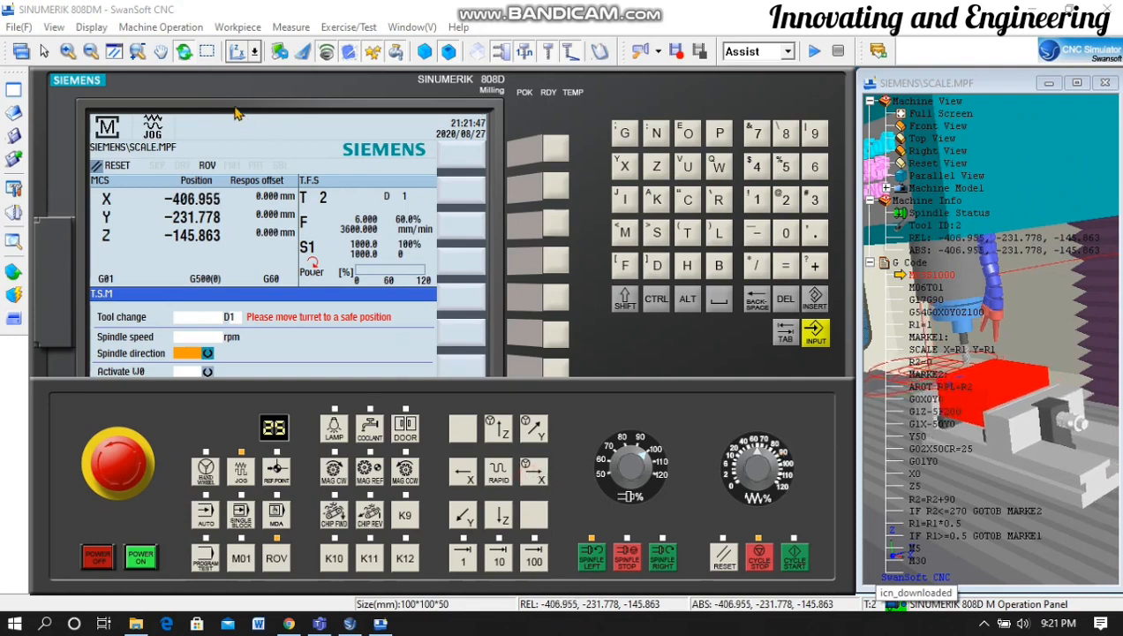
click(988, 407)
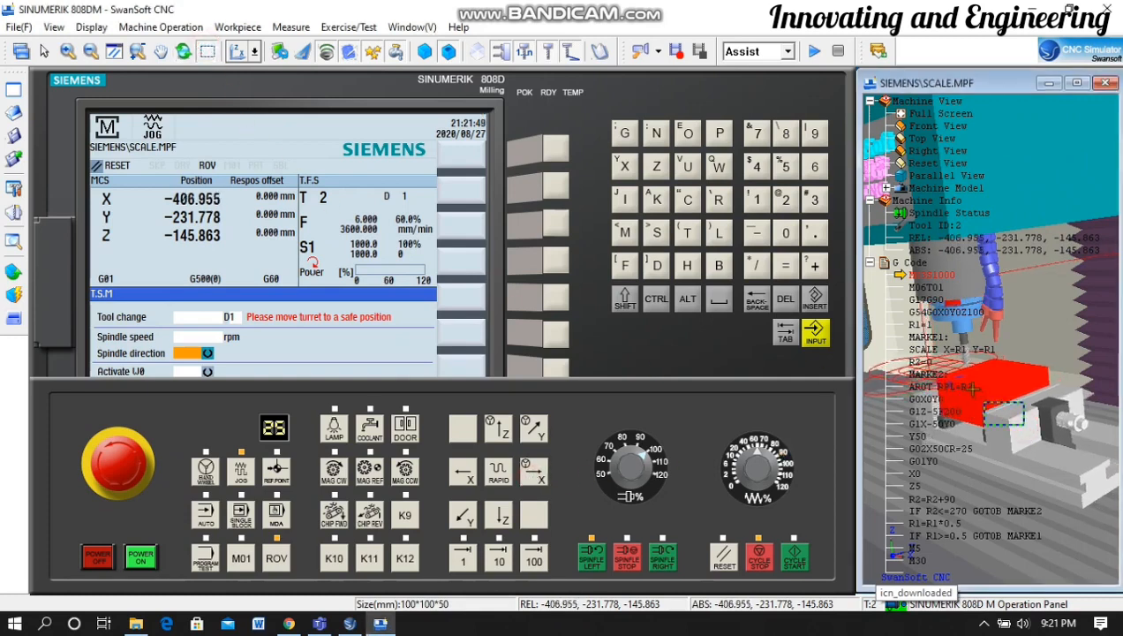
scroll(909, 298, up, 2)
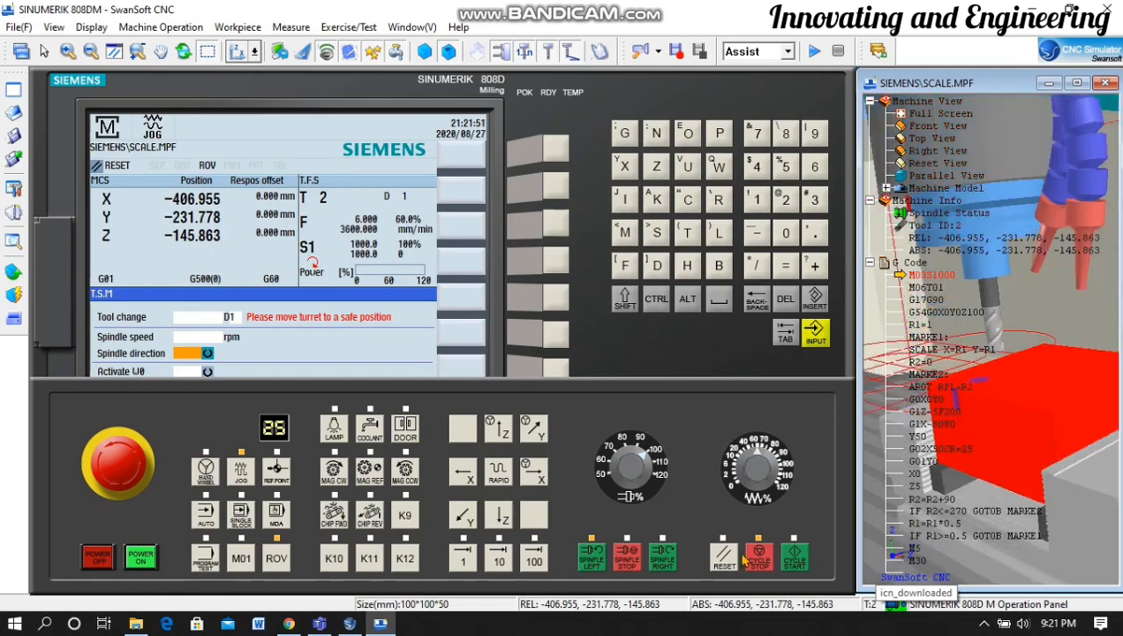
click(533, 474)
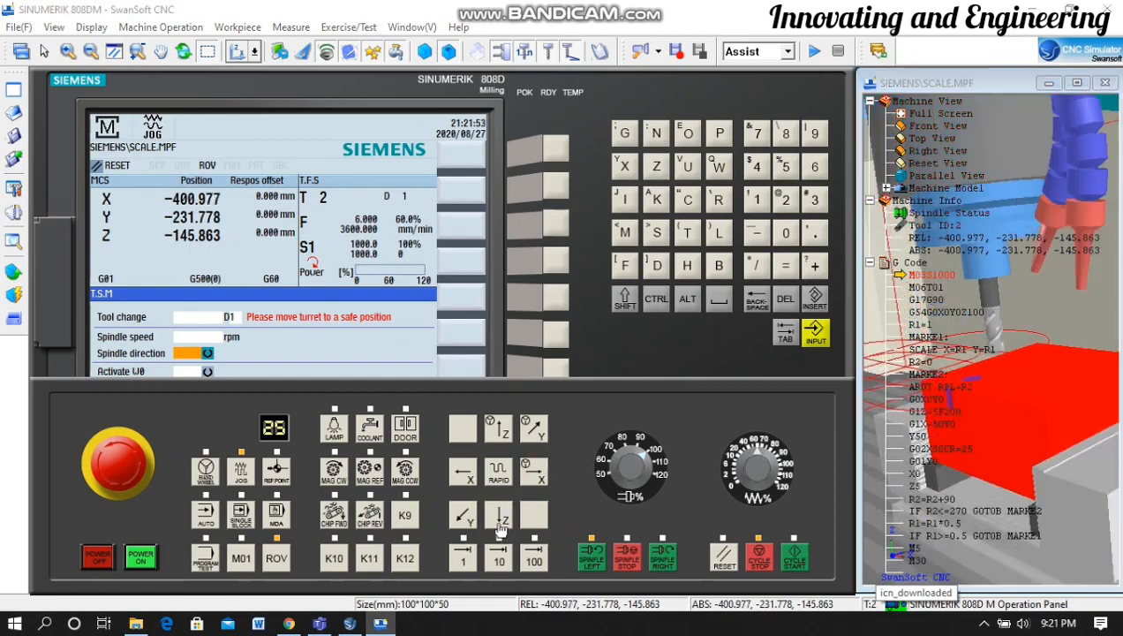
Lower Z in small increments to about -164.7 mm to touch tool 2 on the workpiece's upper face
click(499, 521)
click(499, 522)
click(500, 523)
click(500, 523)
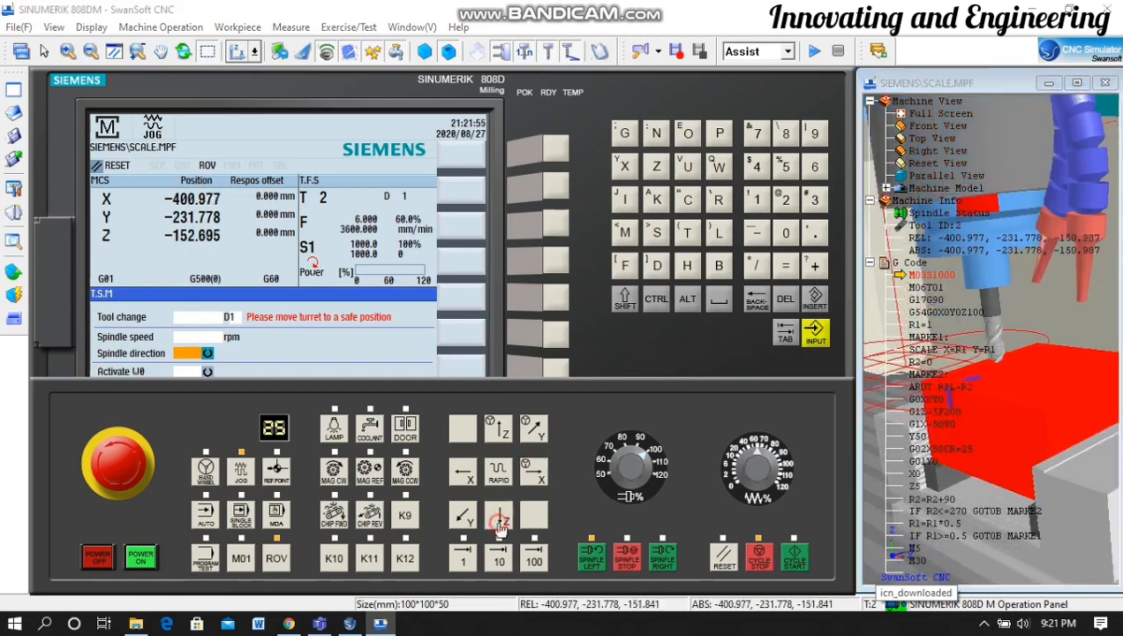
click(499, 523)
click(499, 523)
click(500, 523)
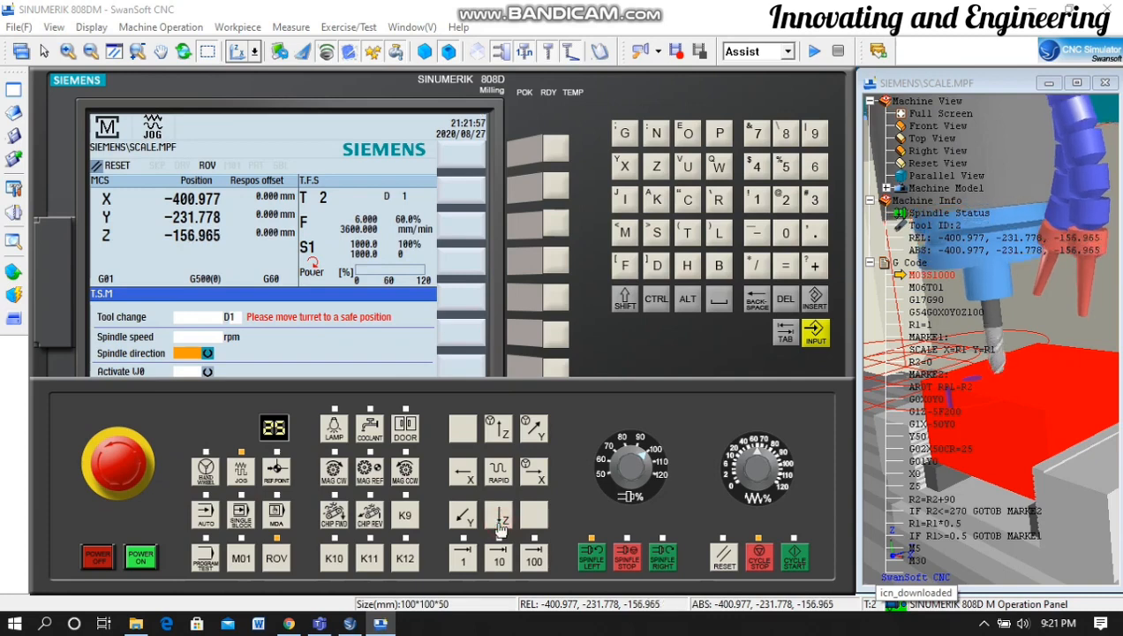
click(500, 523)
click(500, 523)
click(499, 523)
click(500, 522)
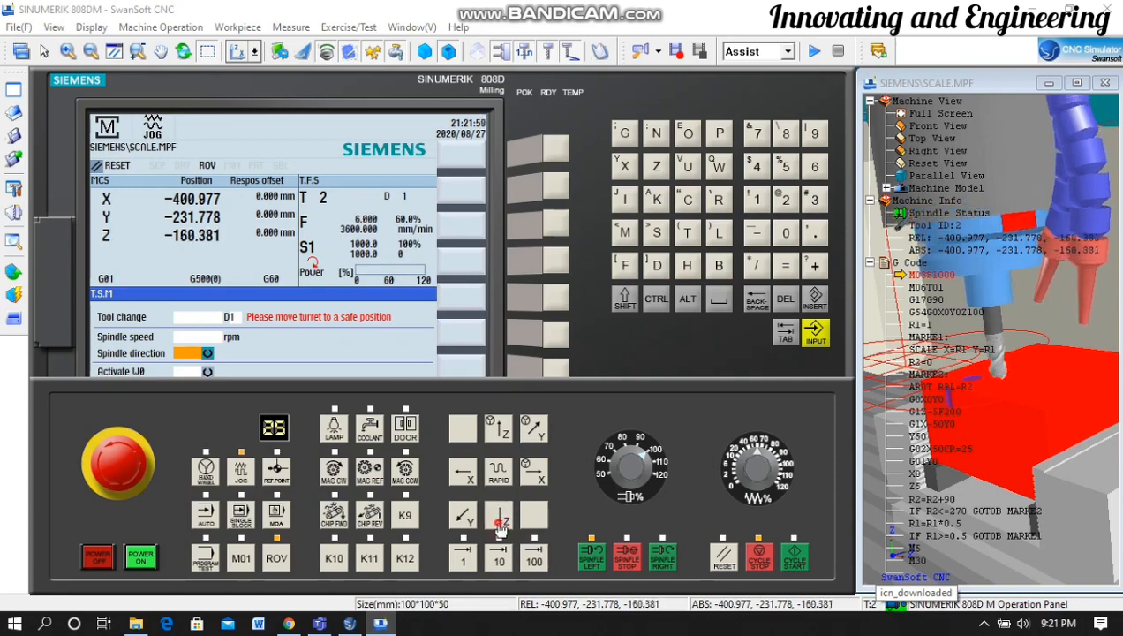
click(500, 522)
click(500, 522)
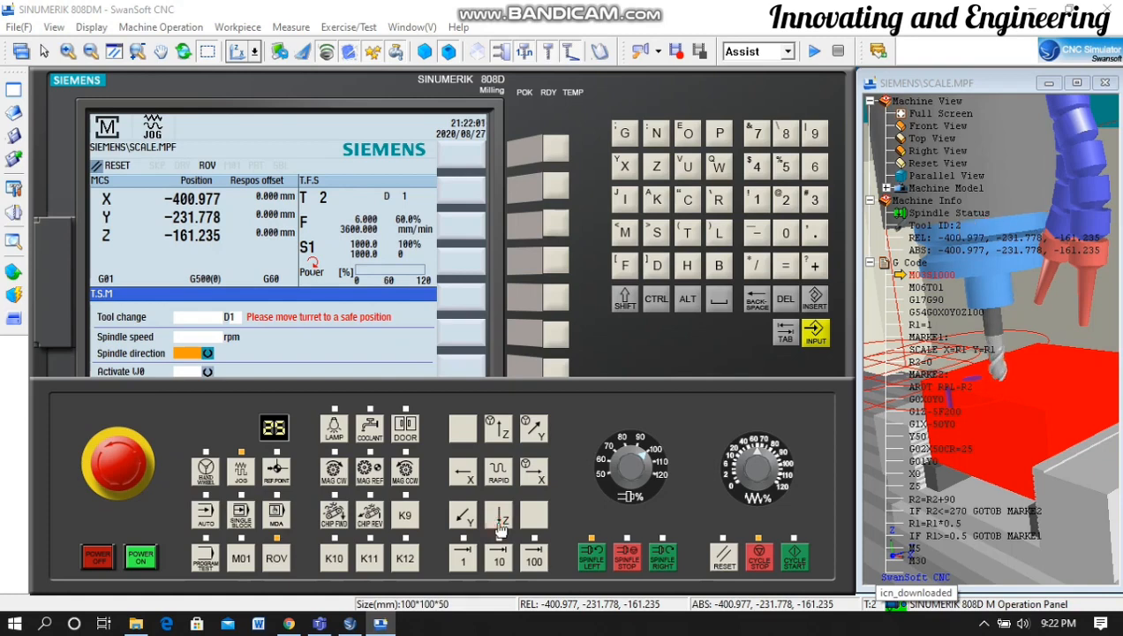
click(499, 522)
click(499, 523)
click(499, 522)
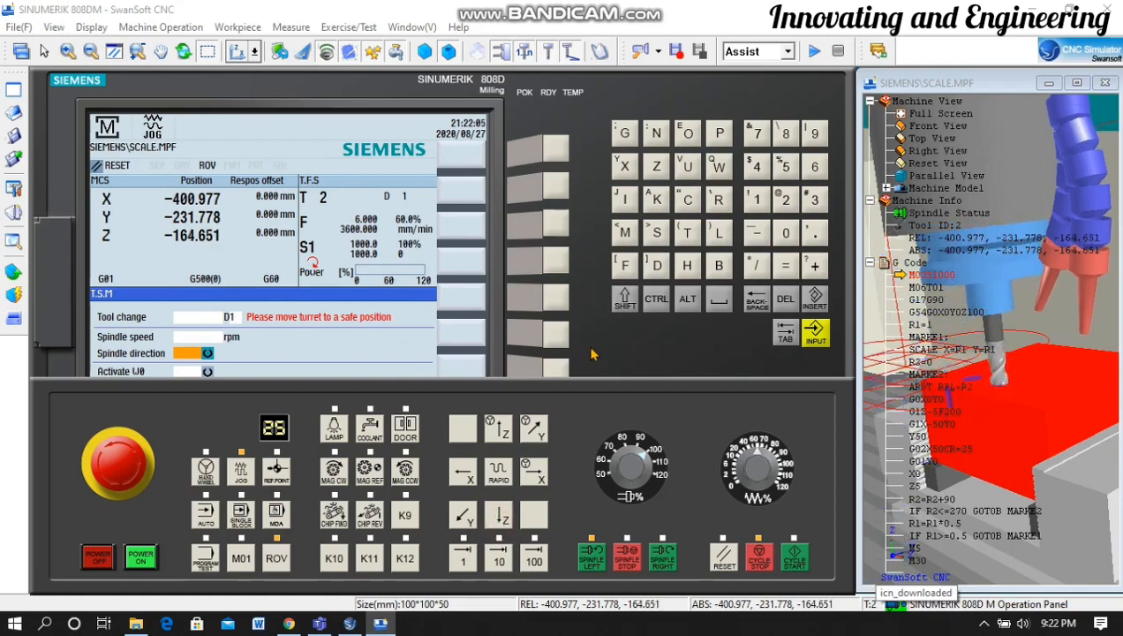
Set the length of tool 2 by manual tool measurement, using the fixed-point reference and Z0 0.000 mm
click(632, 336)
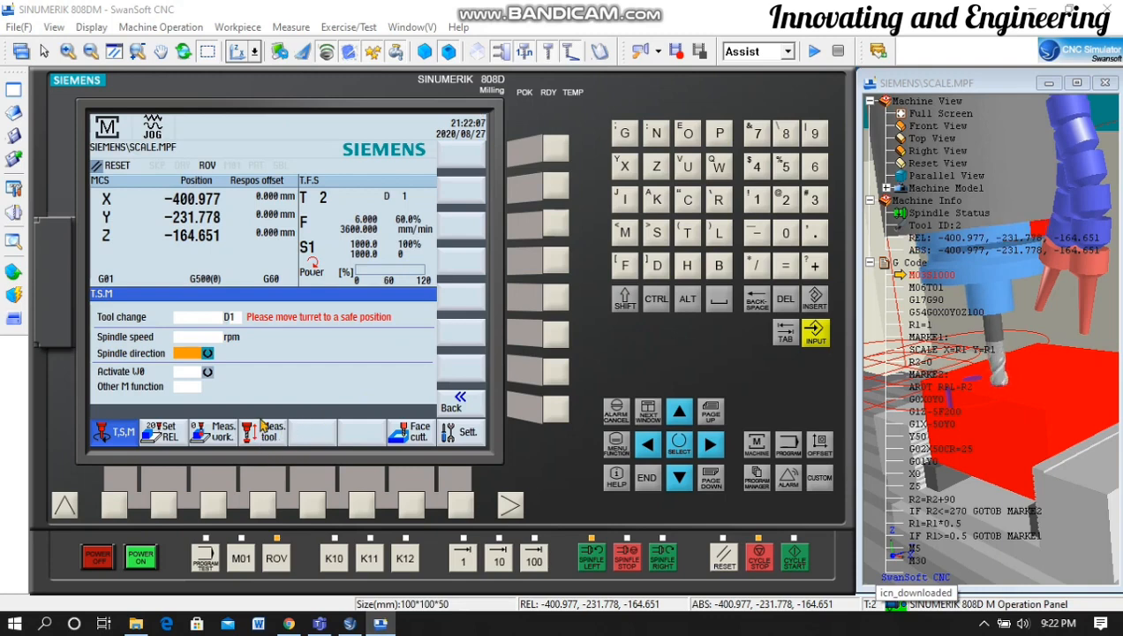
click(262, 503)
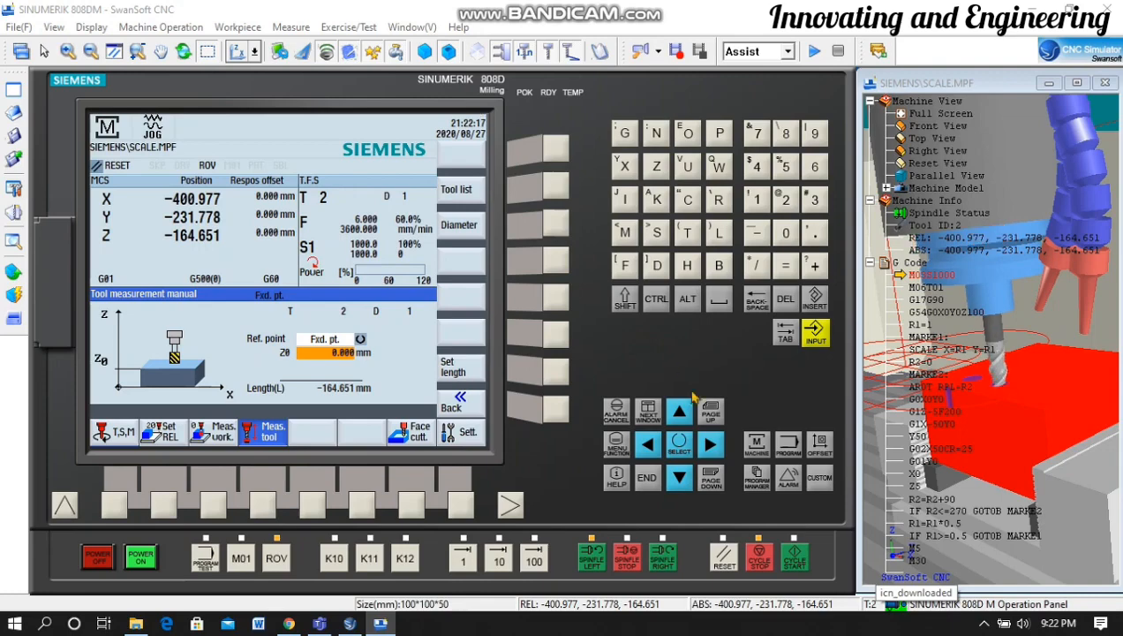
Raise tool 2 clear of the workpiece to about Z -77.4 mm
click(565, 556)
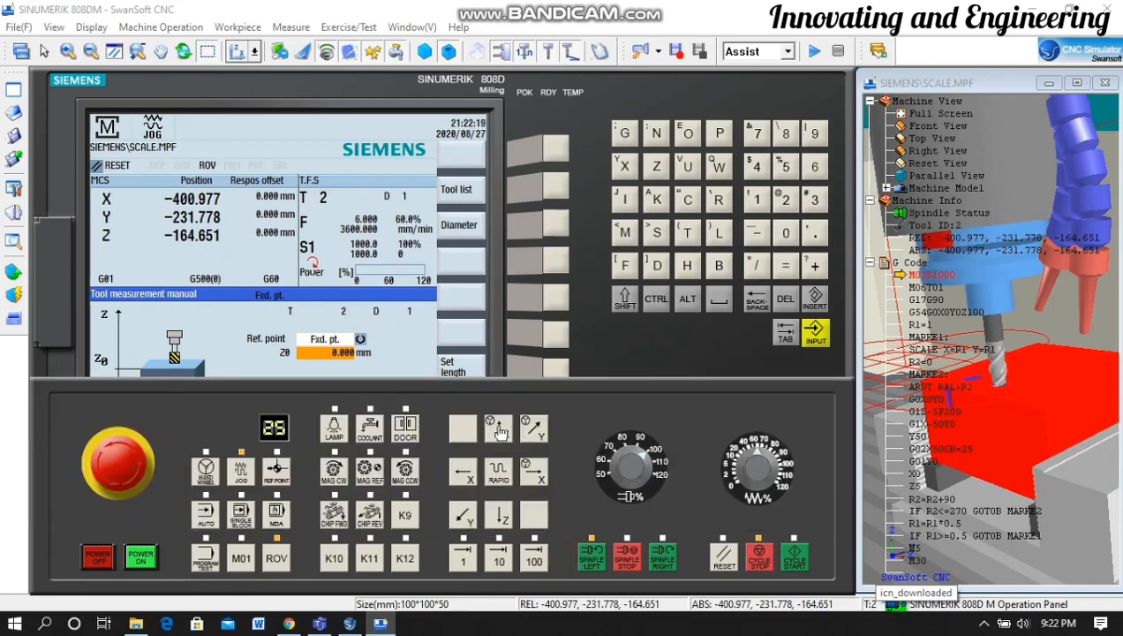
click(500, 429)
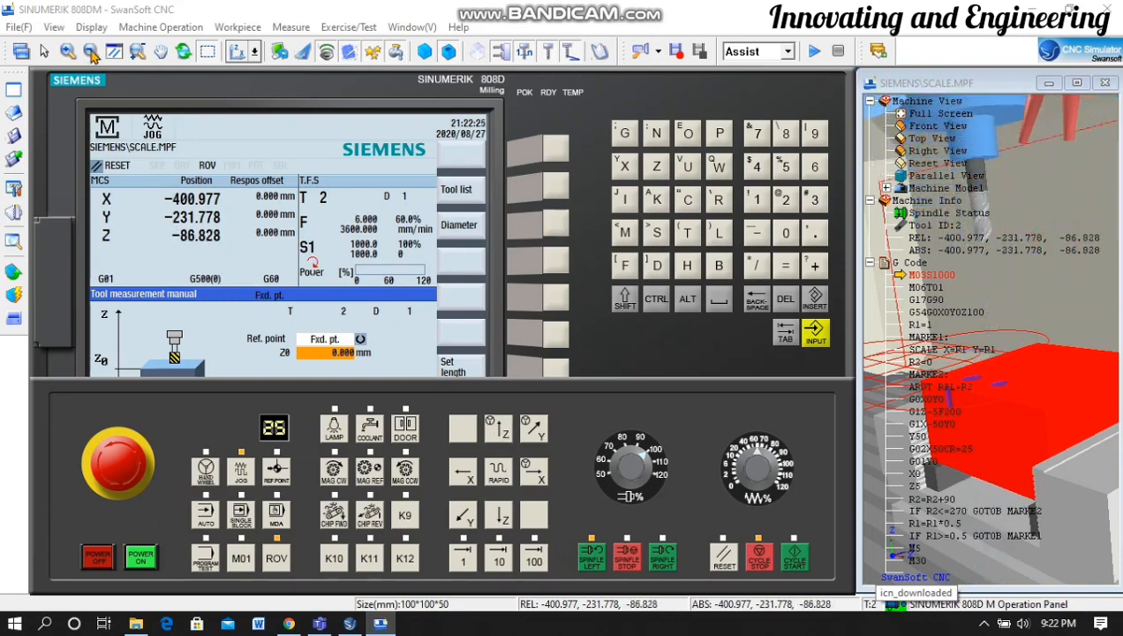
click(500, 430)
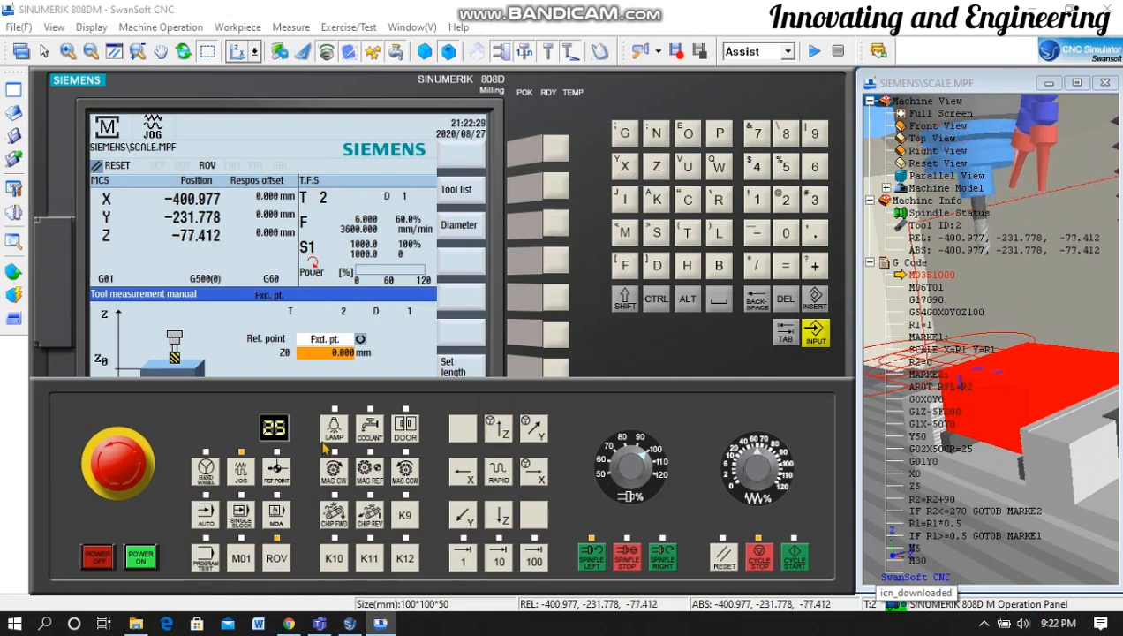
Change to tool 3 and run the spindle at 1000 rpm with direction M3
click(590, 349)
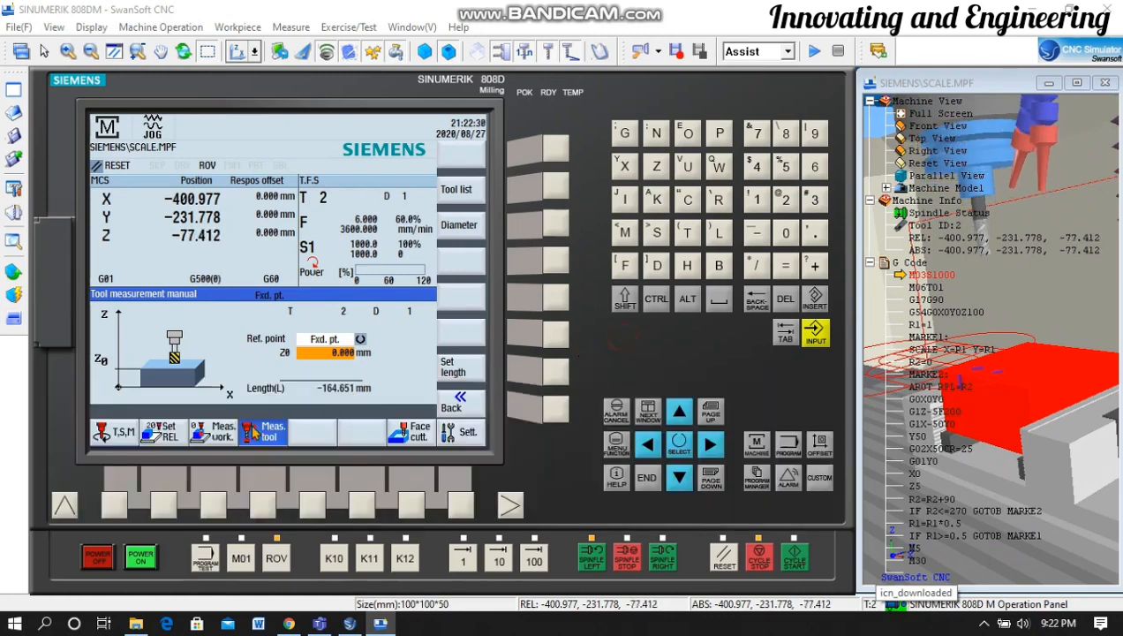
click(115, 506)
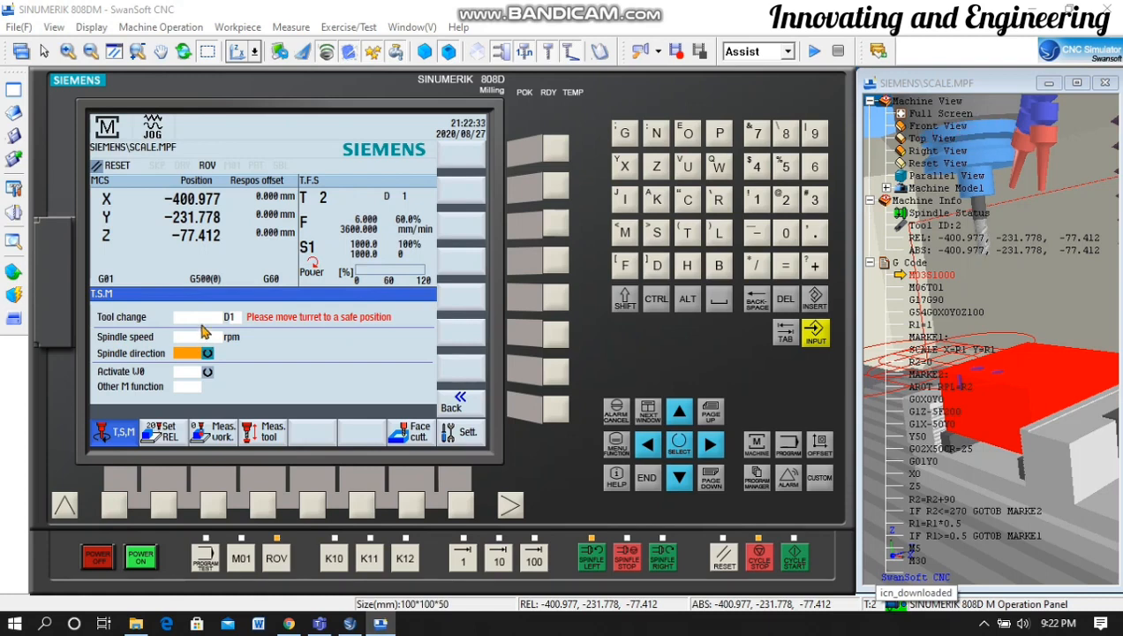
key(Up)
key(Up)
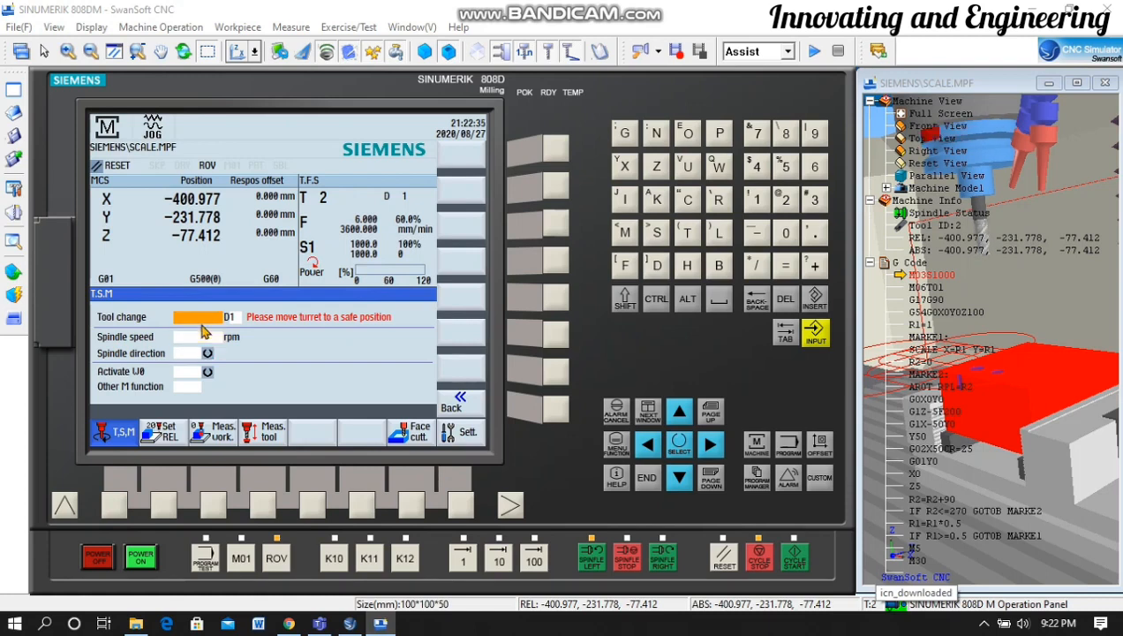
text(3)
key(Return)
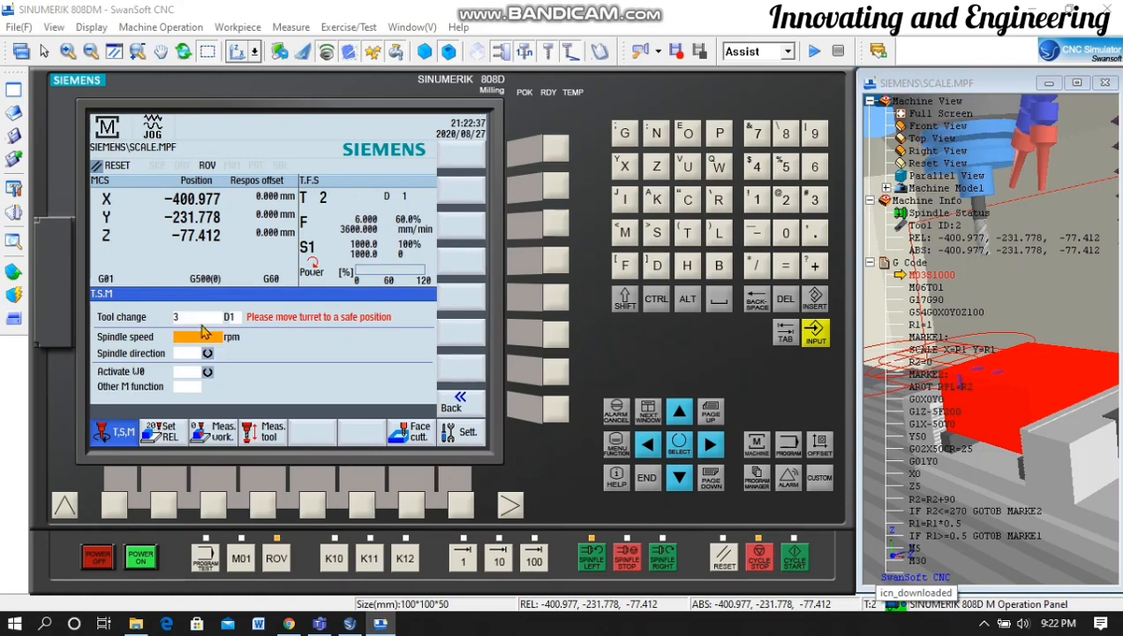
text(1)
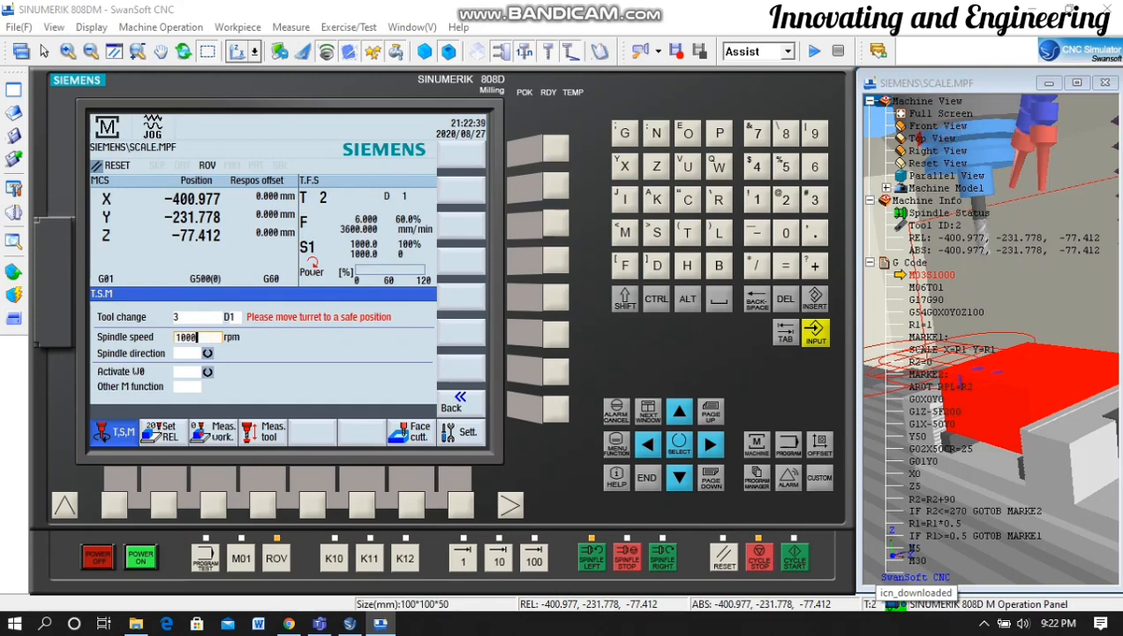
text(000)
key(Return)
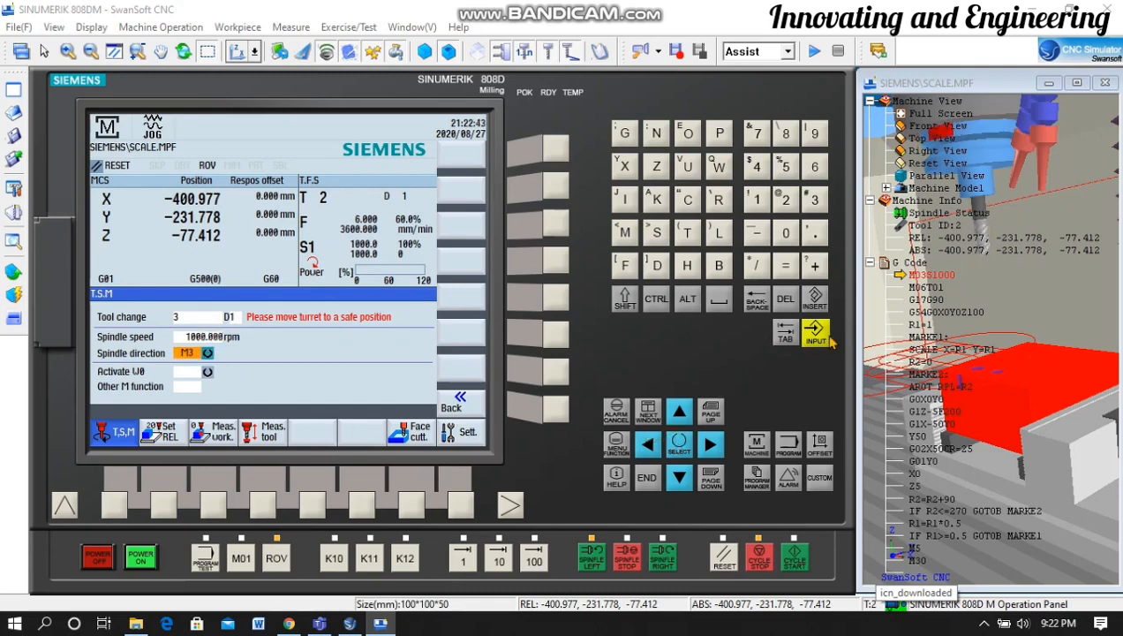
click(797, 556)
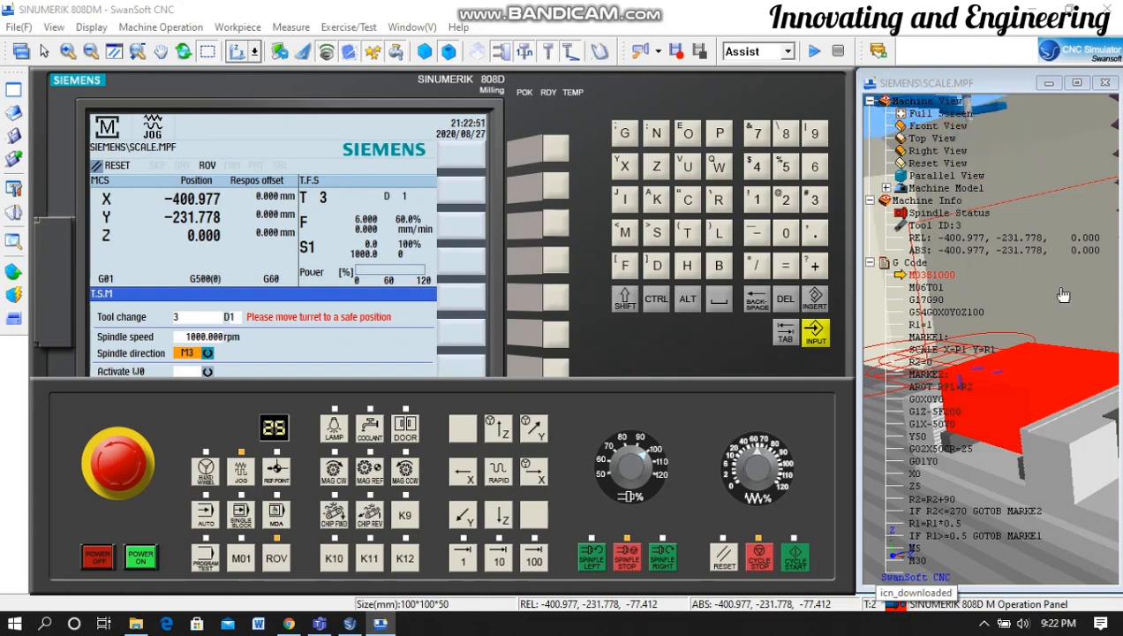
Jog tool 3 to about X -379.5 and Z -178.4 mm to touch the workpiece's upper face
click(505, 515)
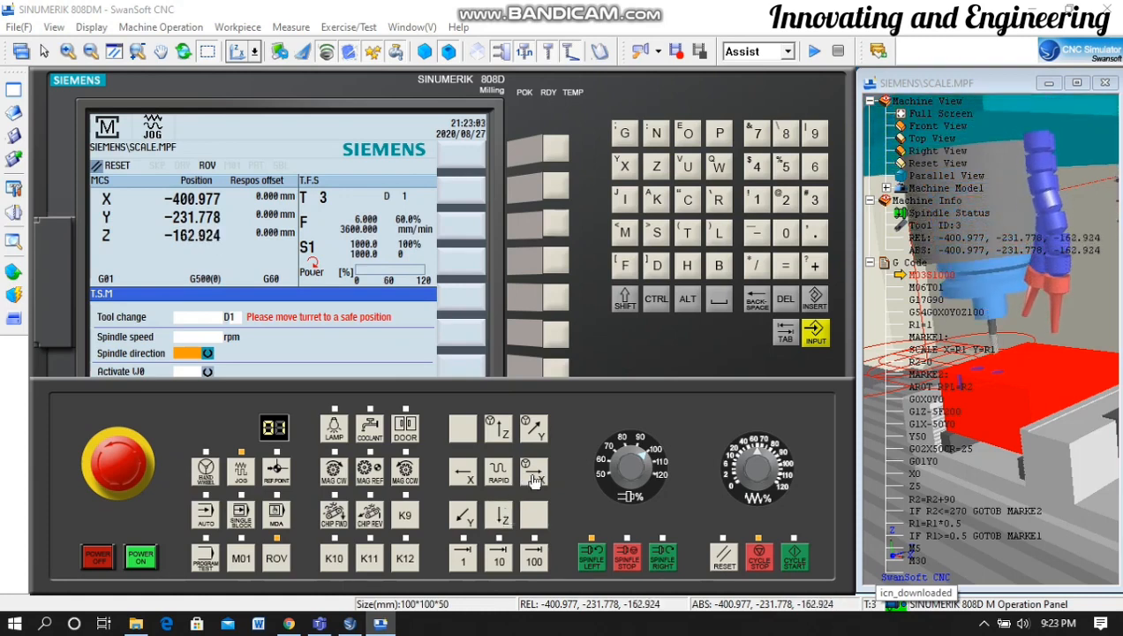
click(535, 479)
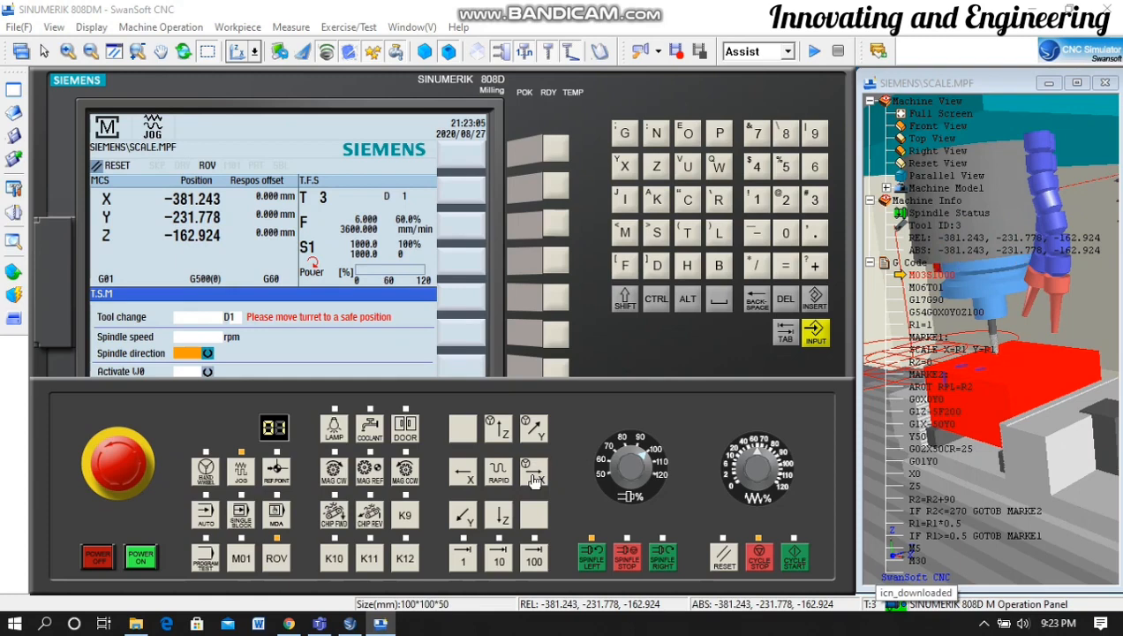
click(498, 516)
click(498, 516)
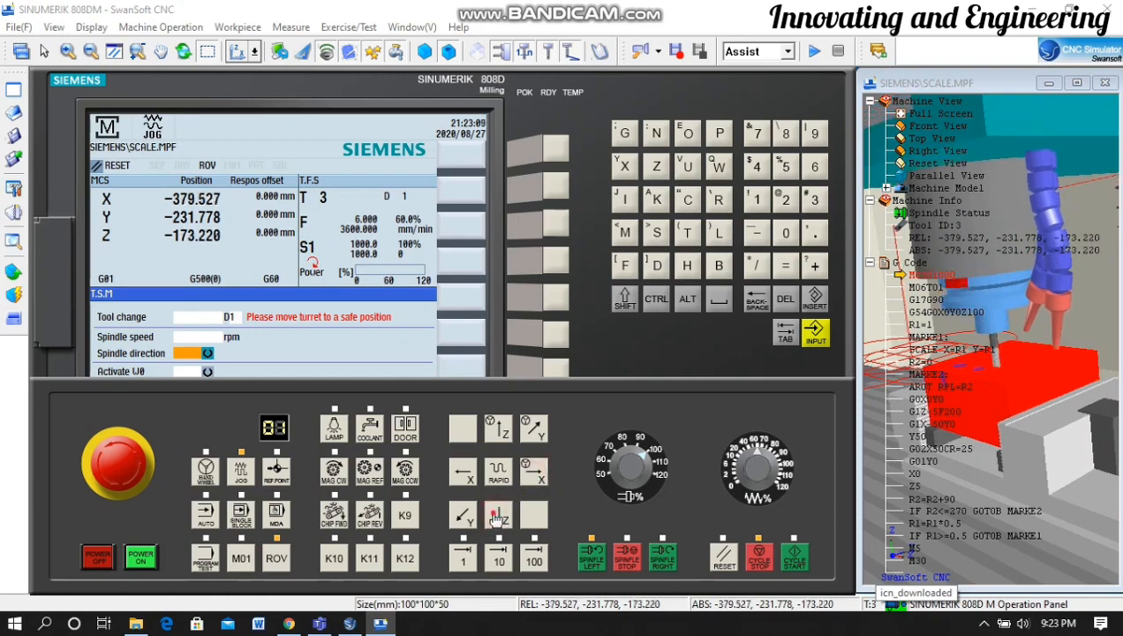
click(496, 517)
click(496, 518)
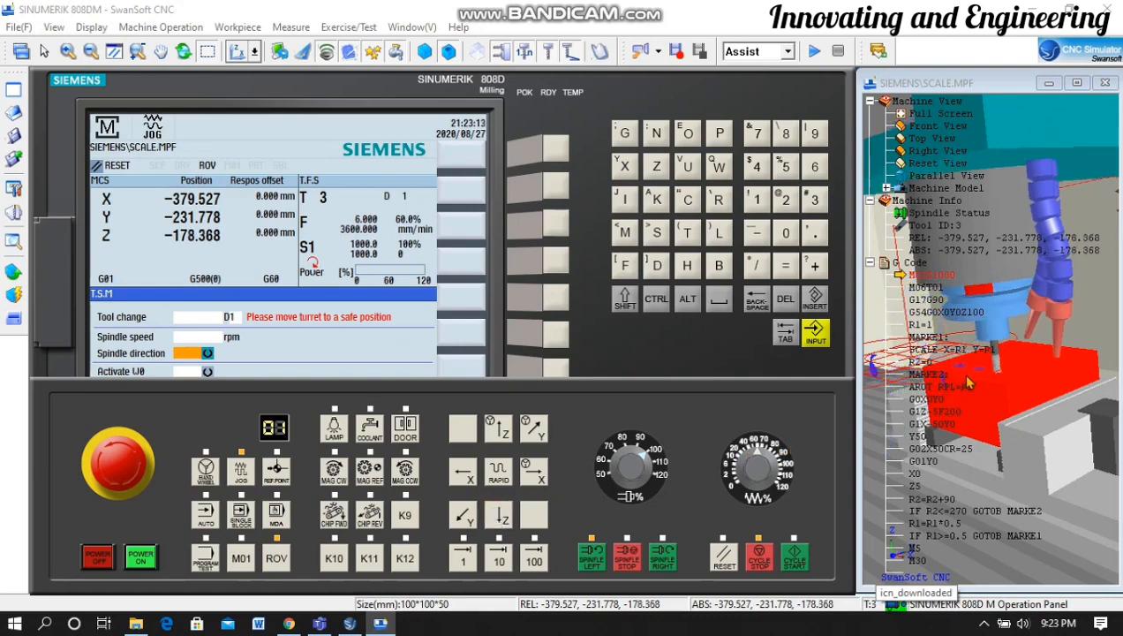
Set the length of tool 3 with the fixed-point reference and Z0 0.000 mm, and open the tool list
click(635, 380)
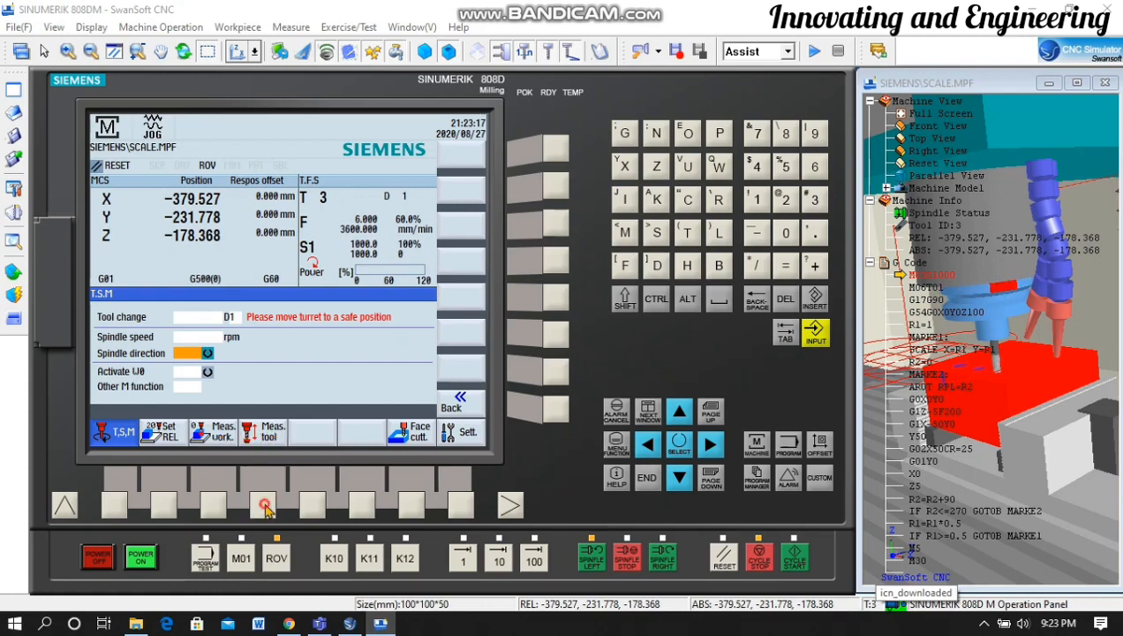
click(272, 430)
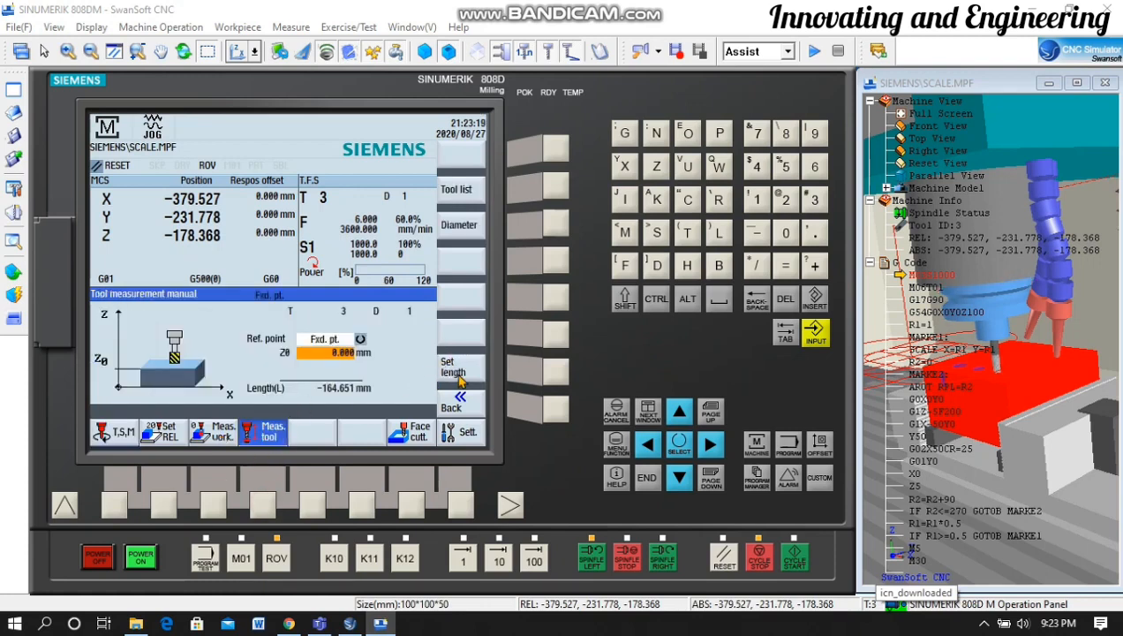
click(545, 372)
click(555, 188)
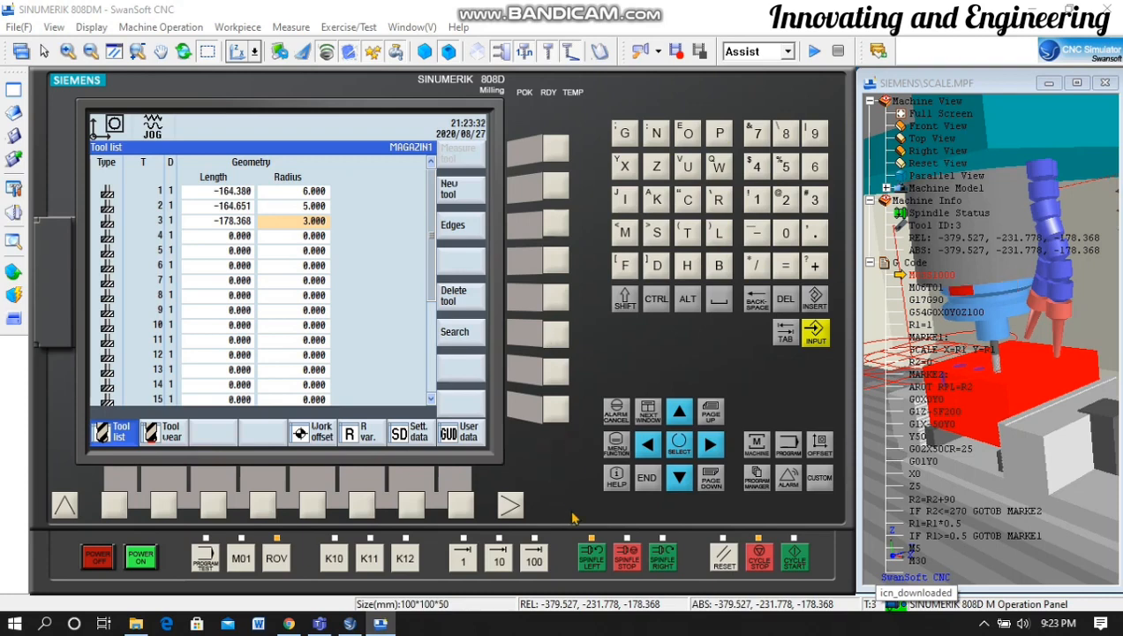
Raise tool 3 clear of the workpiece to about Z -79.5 mm
click(557, 551)
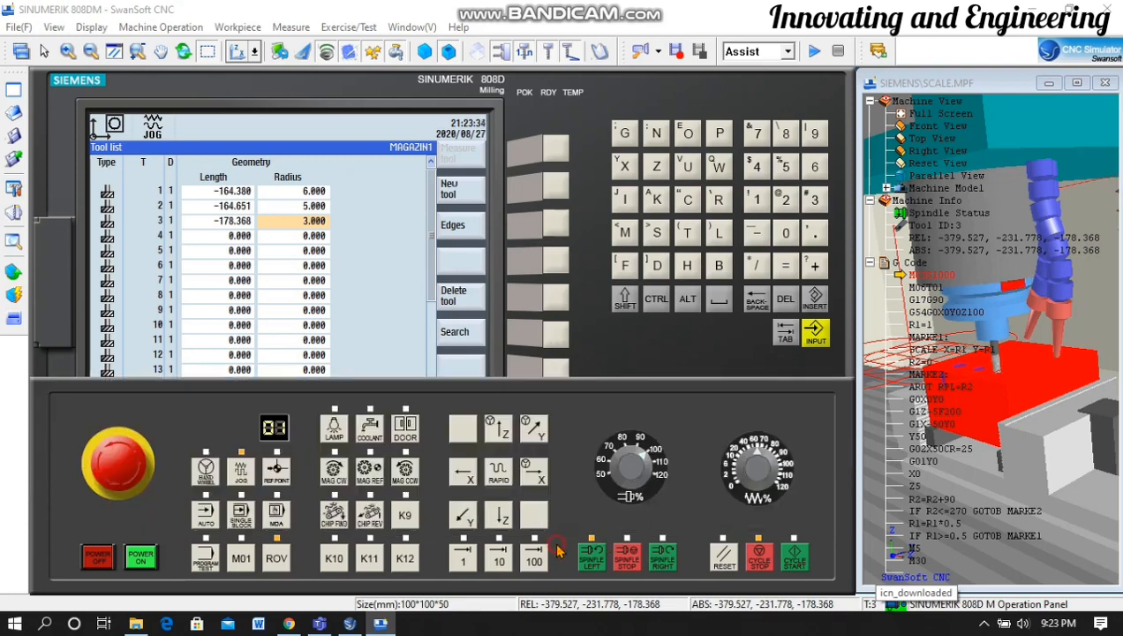
click(494, 428)
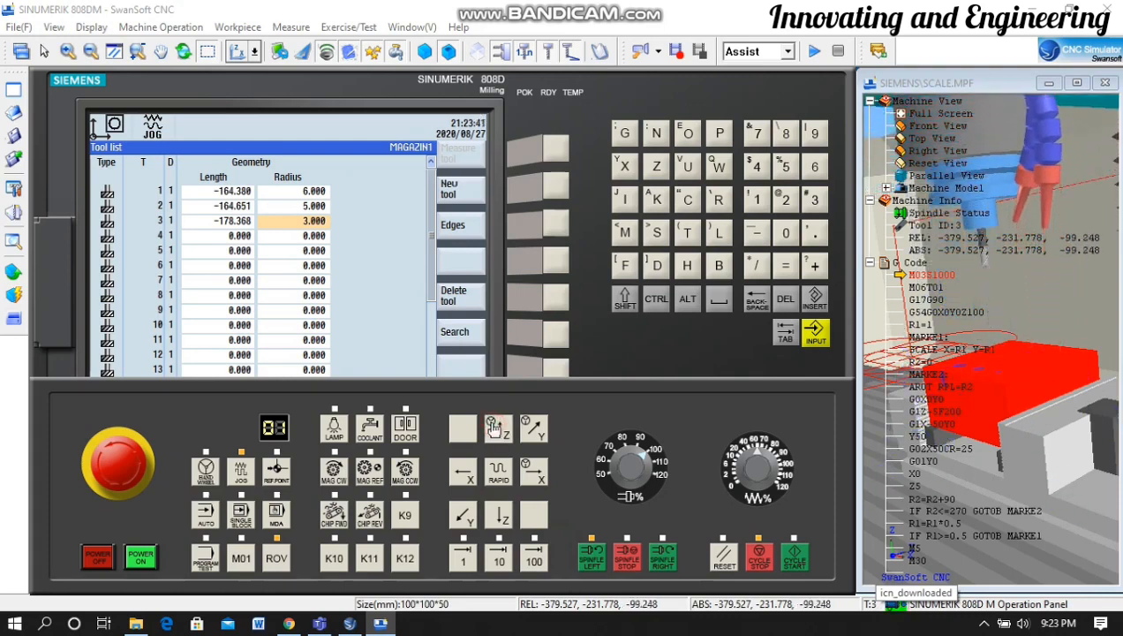
click(612, 354)
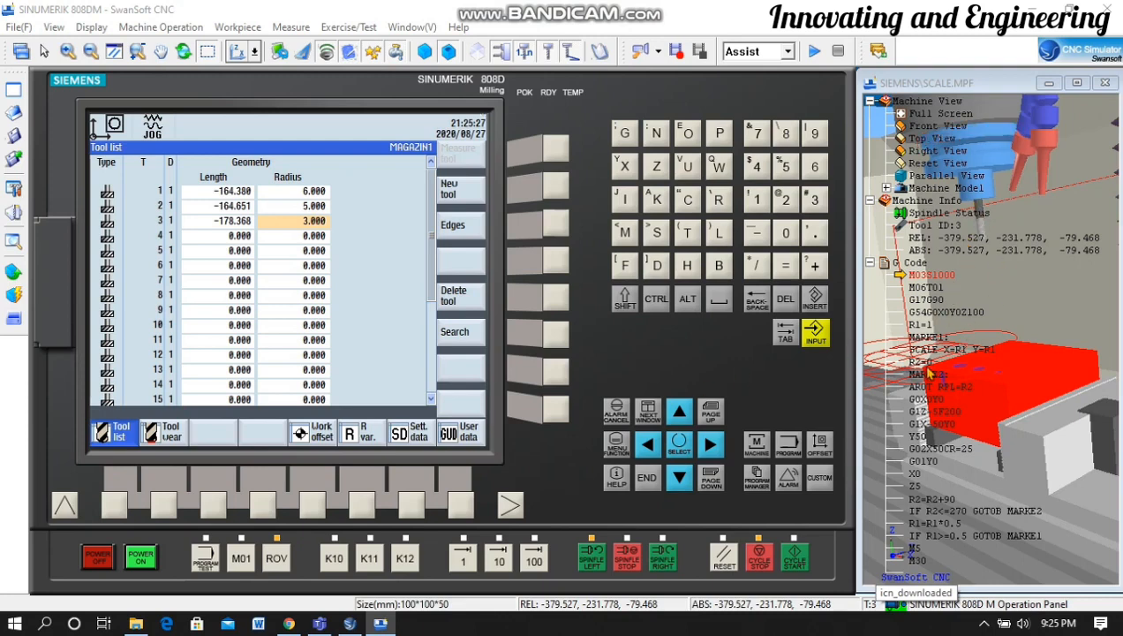
Put the control in MDA mode and show its program entry area
click(556, 552)
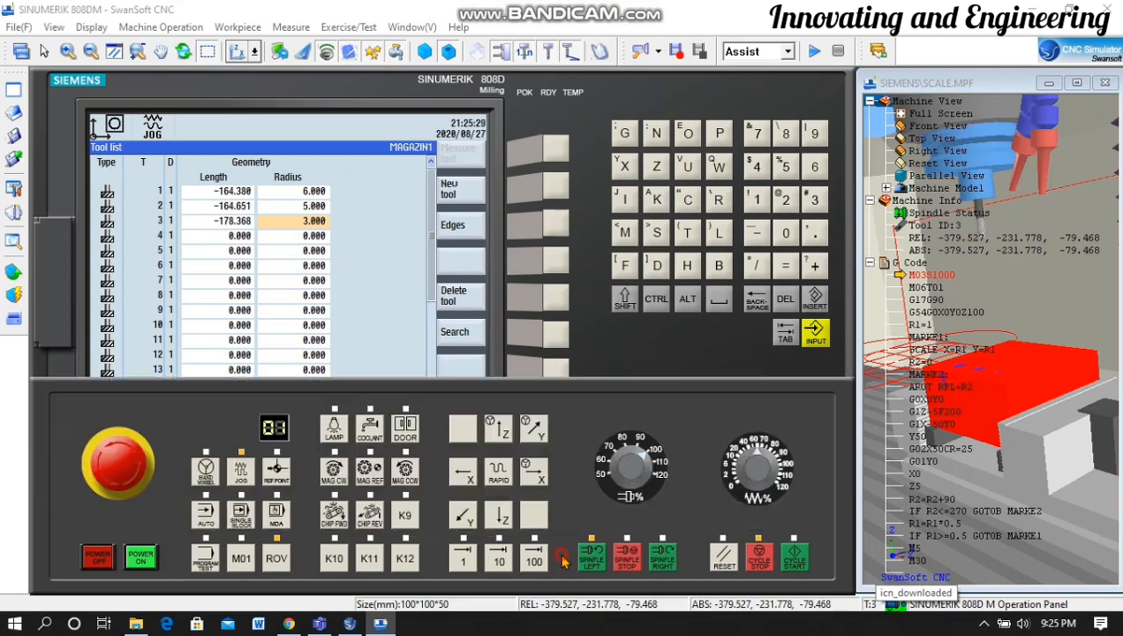
click(276, 515)
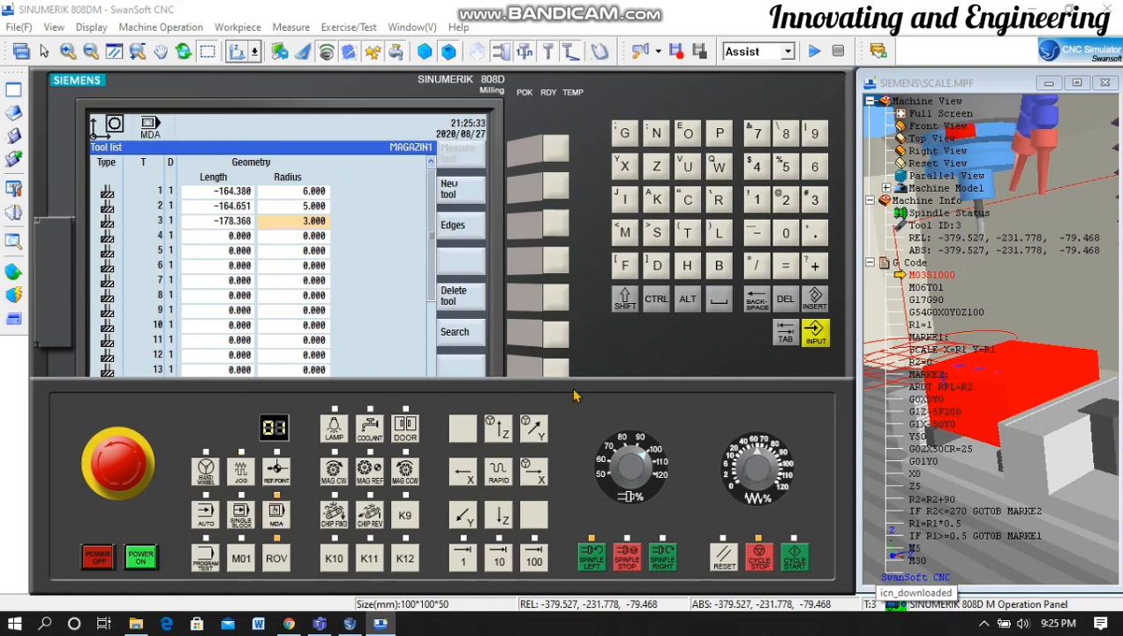
click(632, 353)
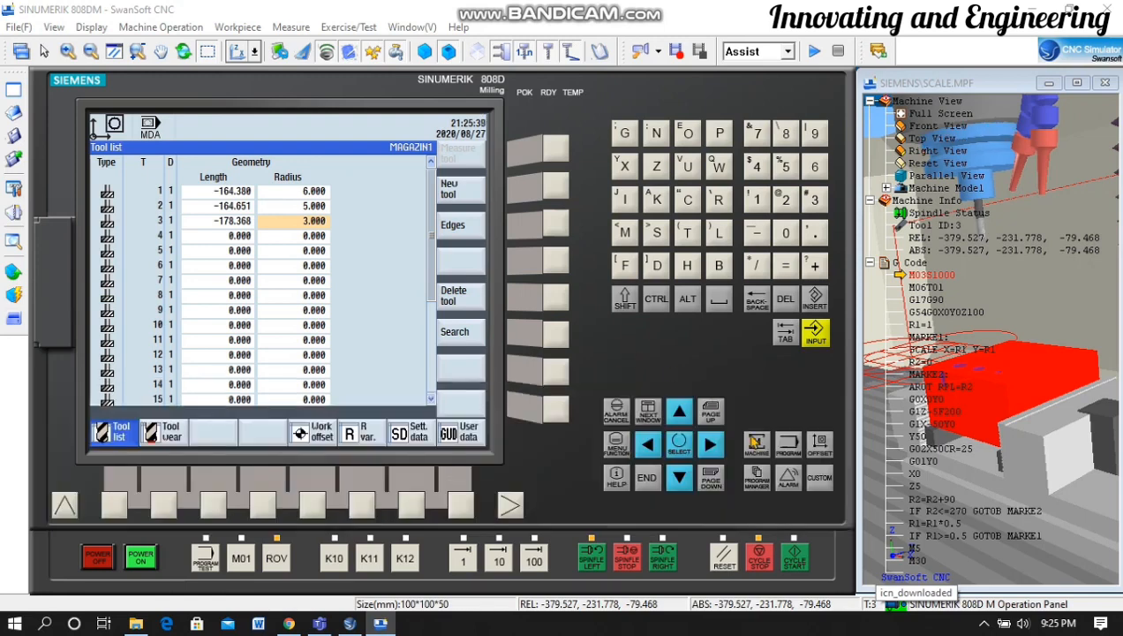
click(755, 443)
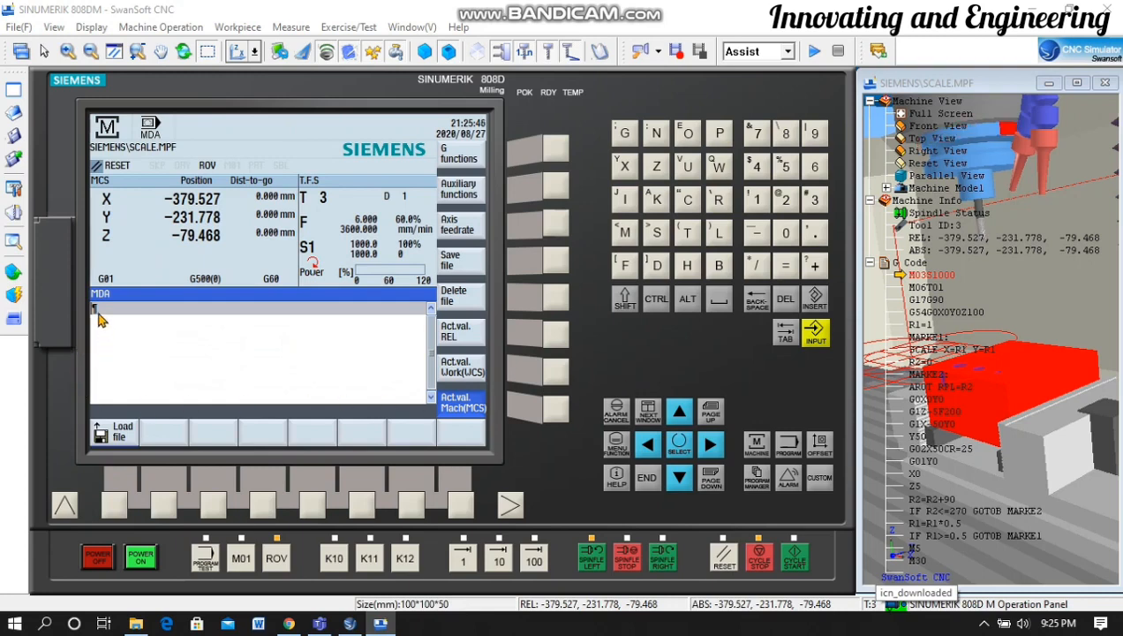
Write and run the MDA program "T3 D1 M6", "G54 G90 G1 F200 M3 S2000", "X0 Y0 Z0"
text(T3 D1 M6)
key(Return)
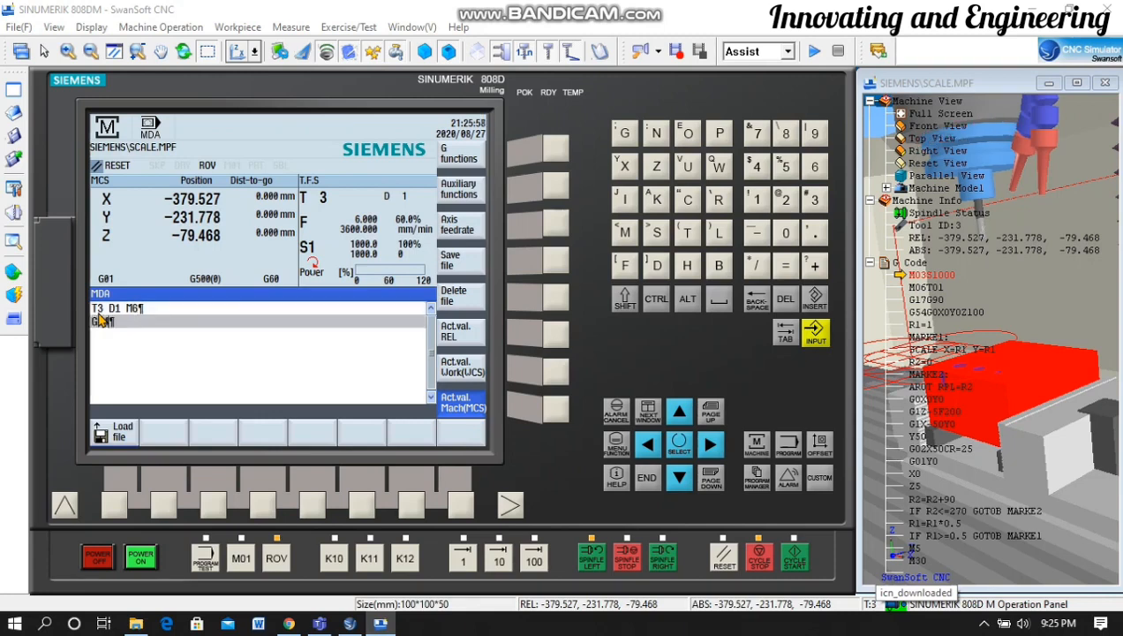
text(G17 G90 G1 )
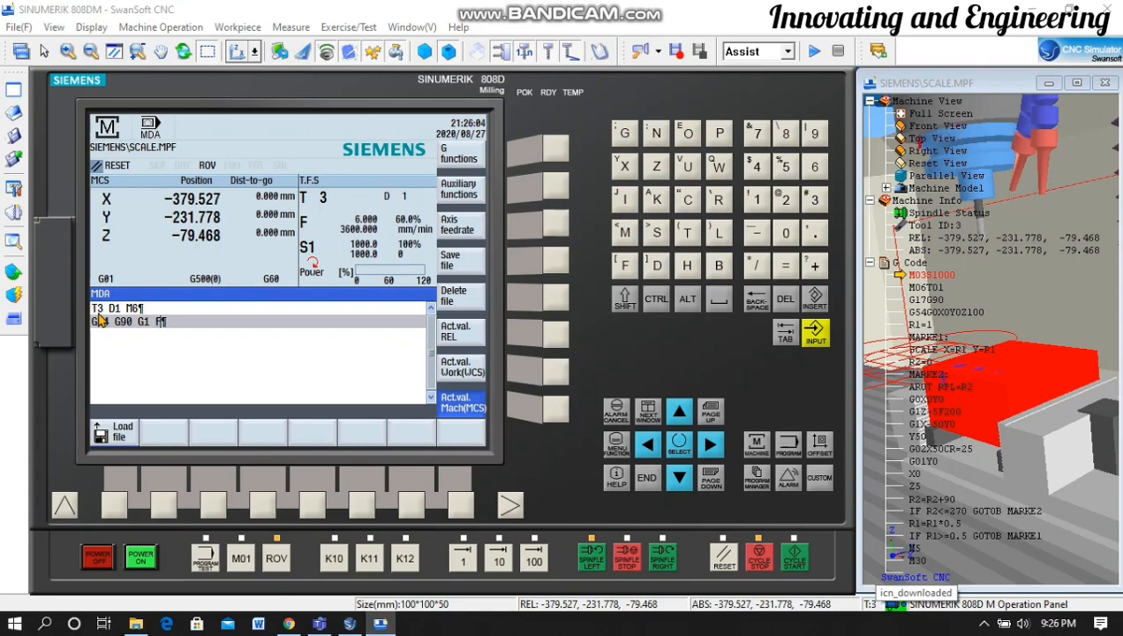
text(F200 M3)
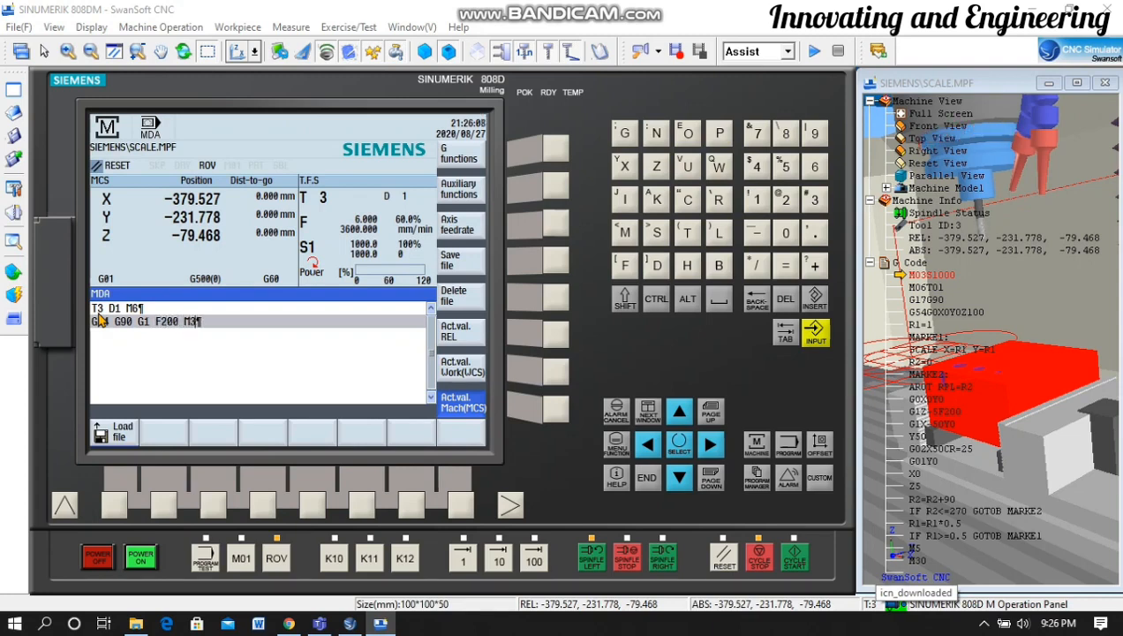
text( S2000)
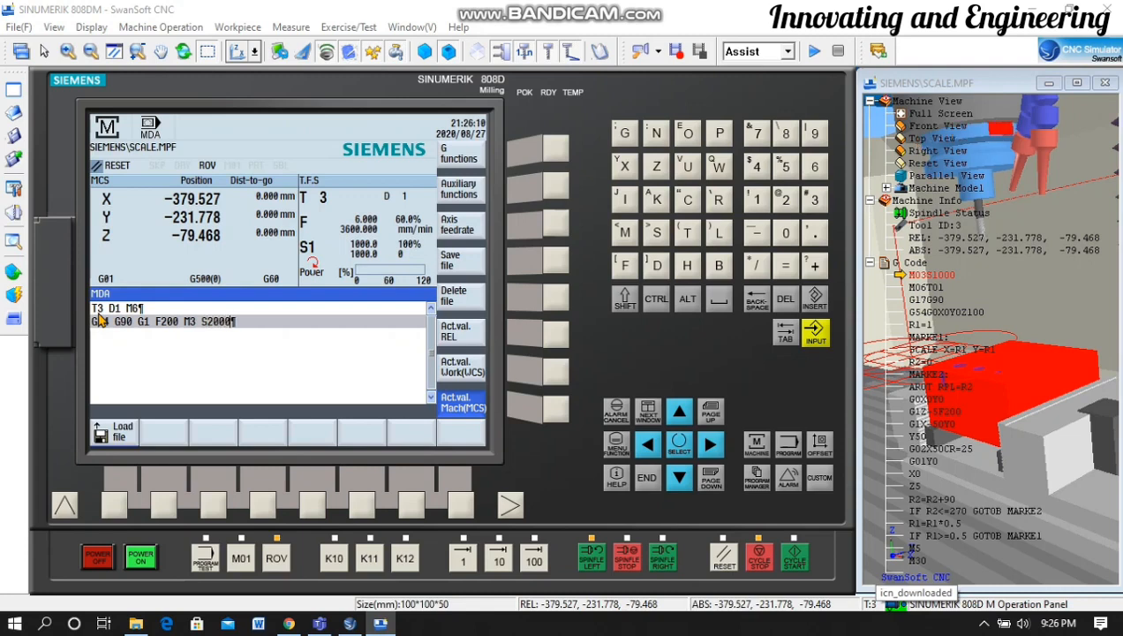
key(Return)
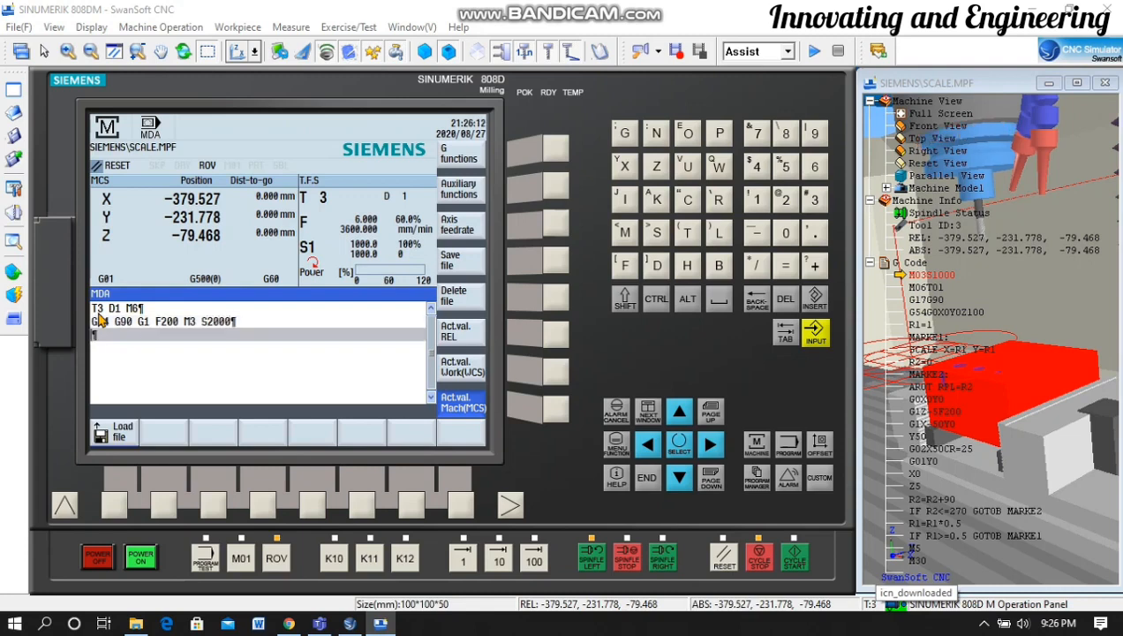
text(X0 Y0 Z0)
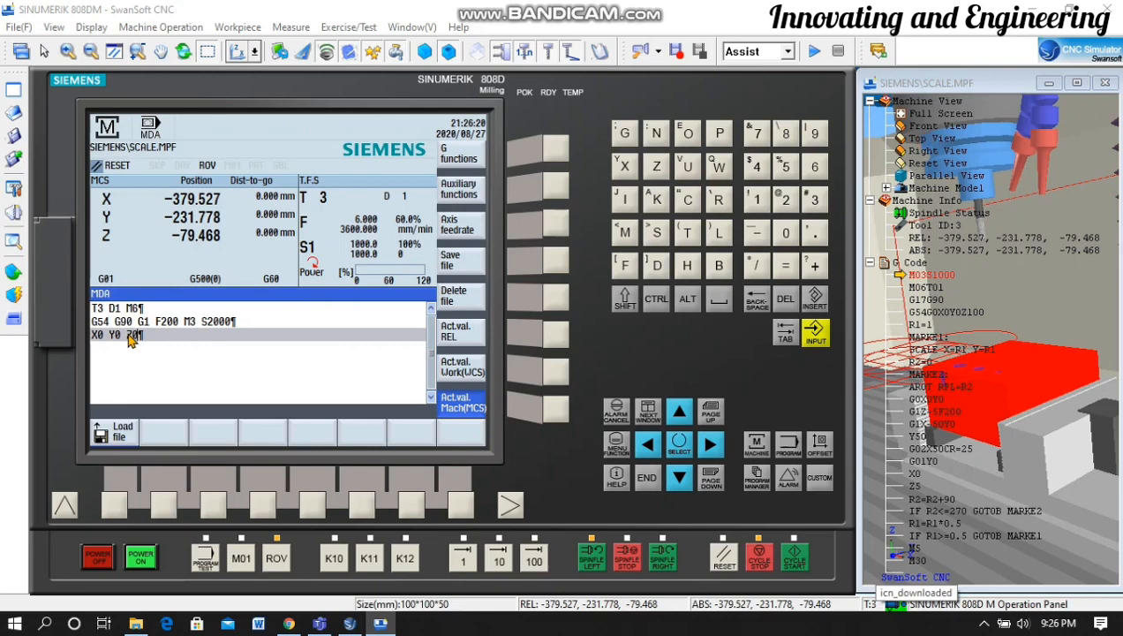
click(806, 344)
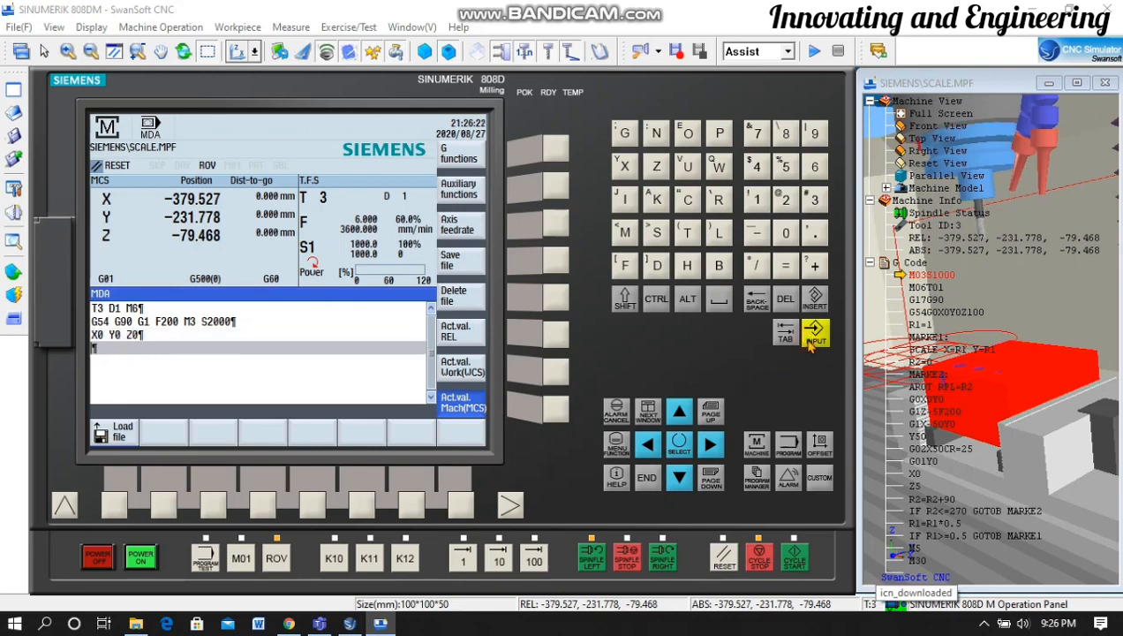
click(795, 555)
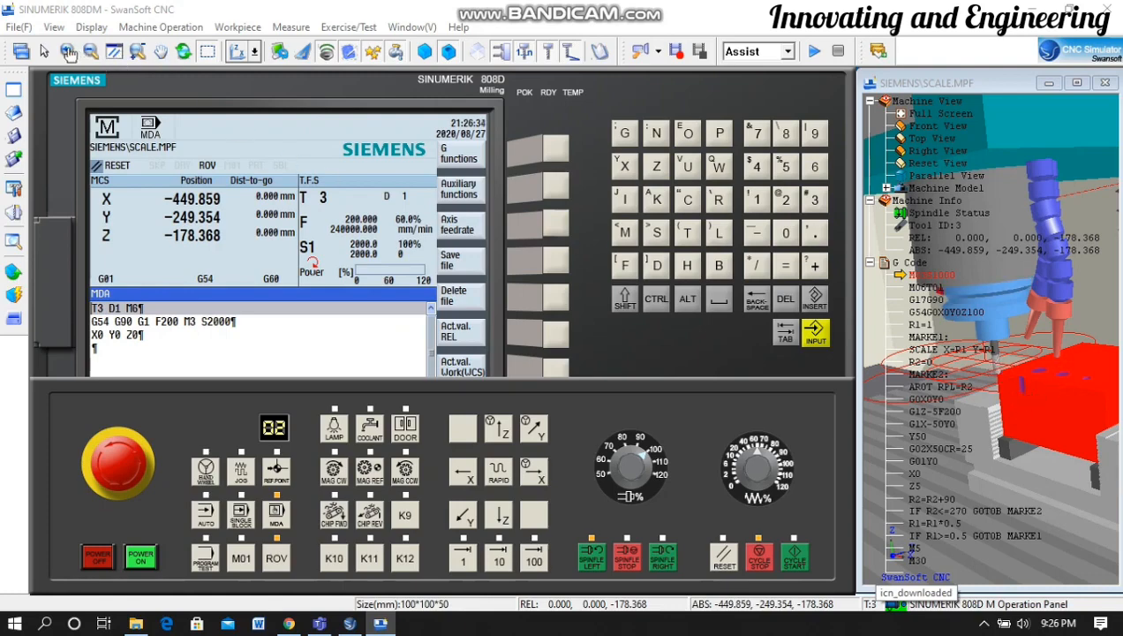
Examine up close where the tip of tool 3 stands relative to the workpiece's zero corner
click(68, 50)
click(68, 51)
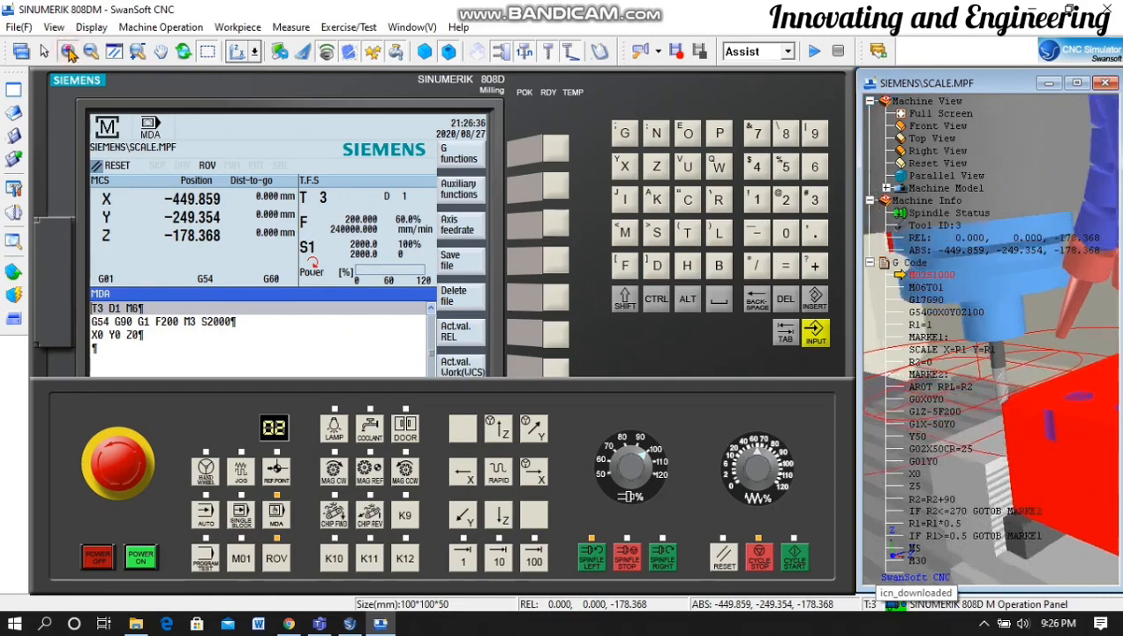
click(68, 50)
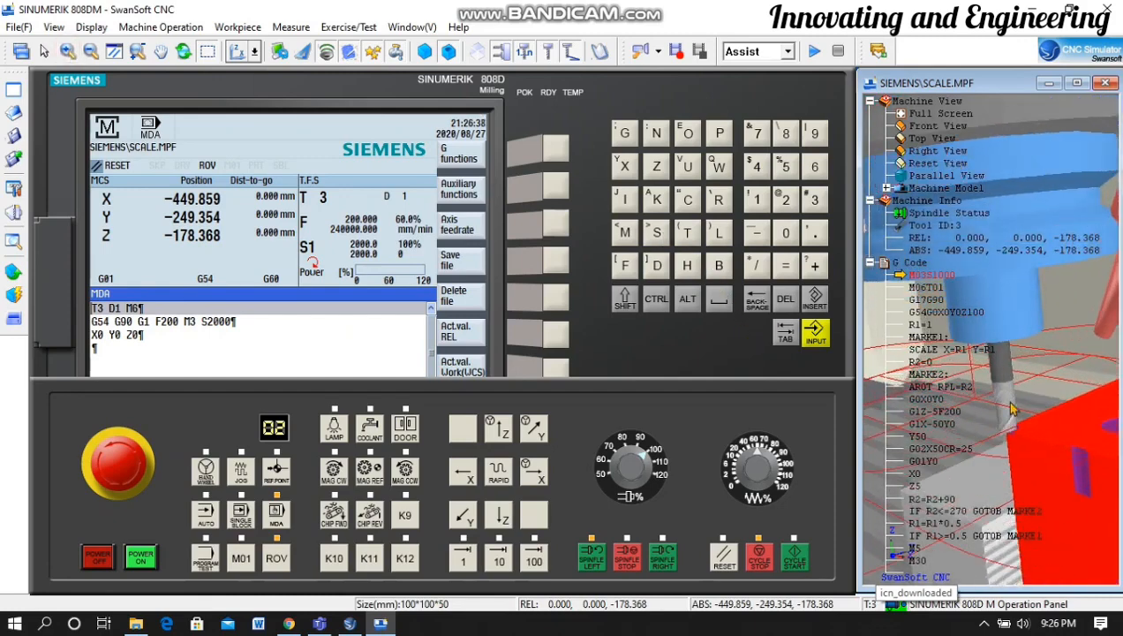
click(183, 52)
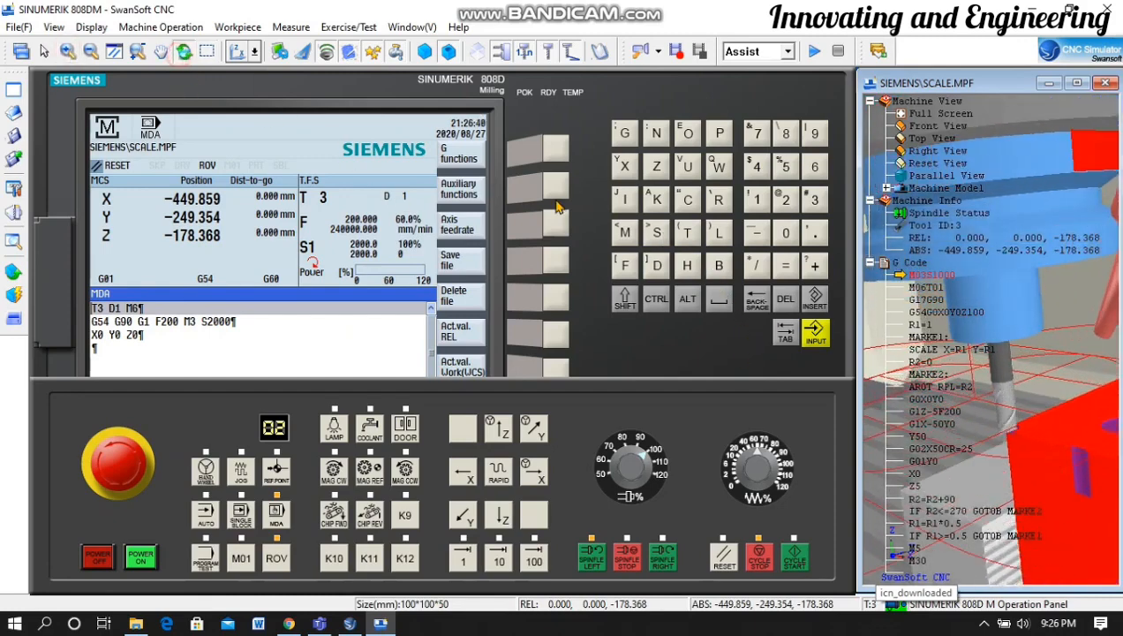
drag(988, 450, 1091, 454)
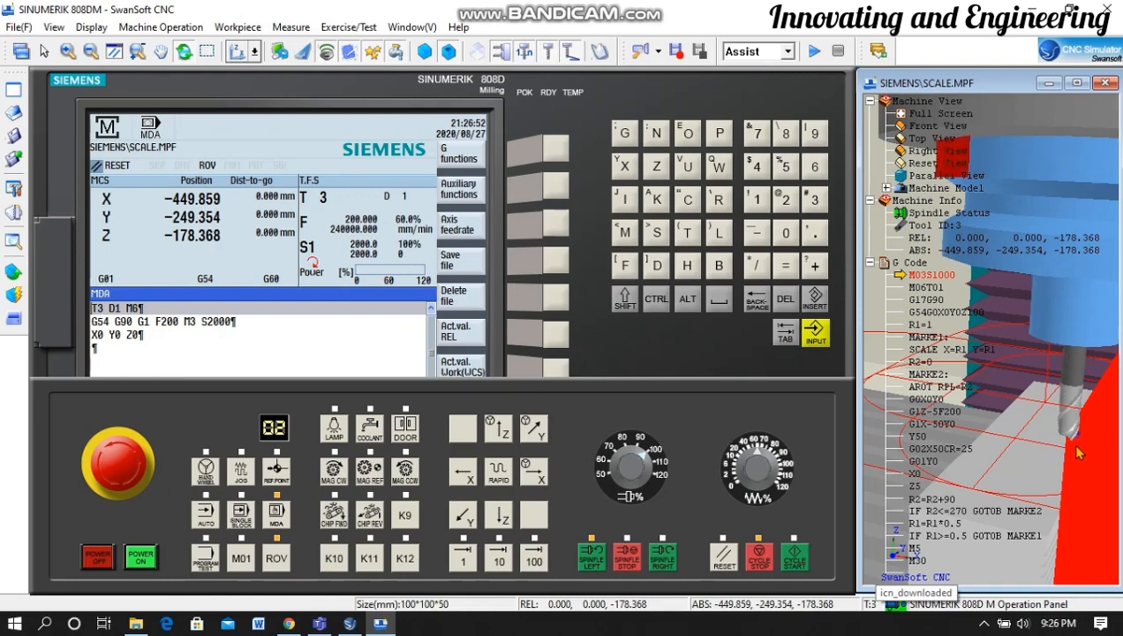
View the whole machine with tool 3 at the workpiece zero
click(96, 53)
click(96, 53)
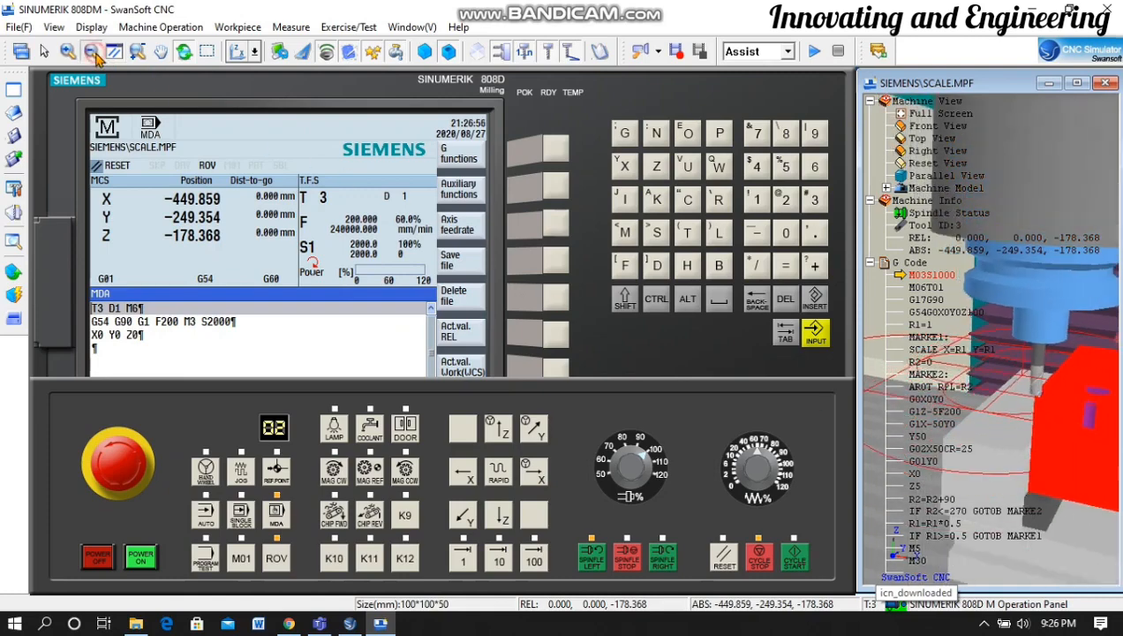
click(95, 55)
click(95, 54)
click(96, 55)
click(95, 54)
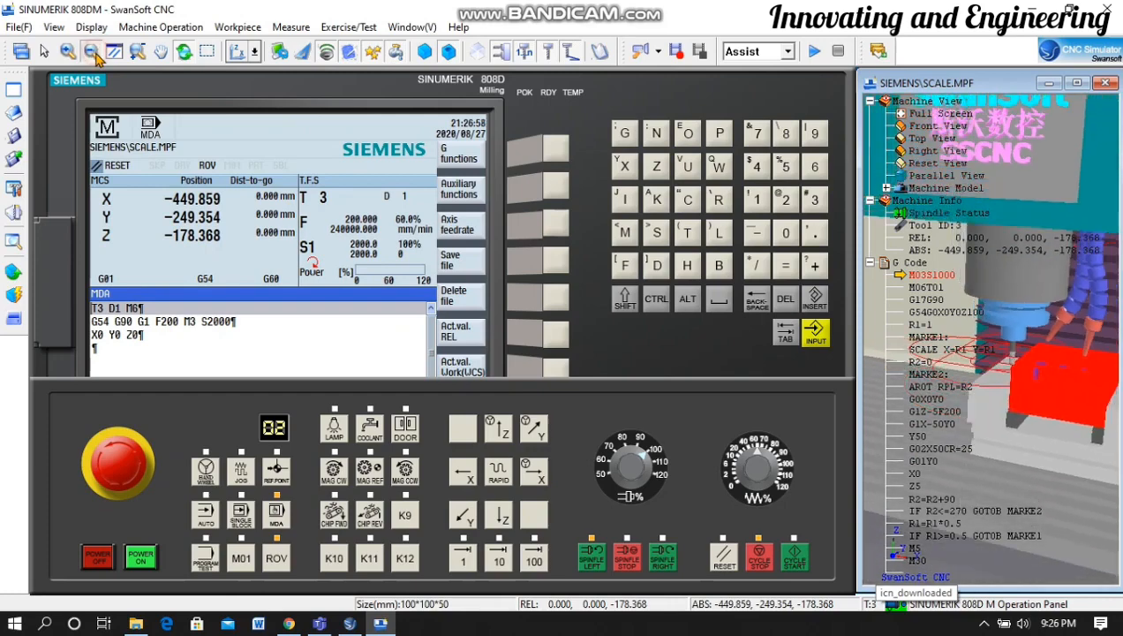
click(96, 55)
click(95, 55)
click(96, 55)
click(95, 55)
click(96, 54)
click(95, 55)
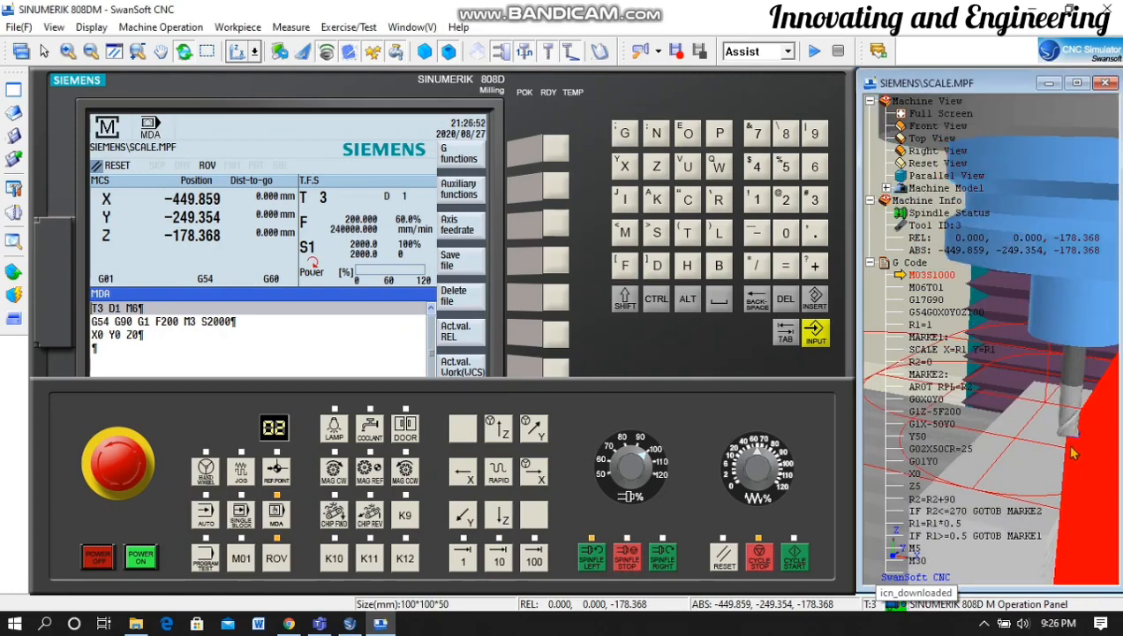
click(92, 51)
click(92, 52)
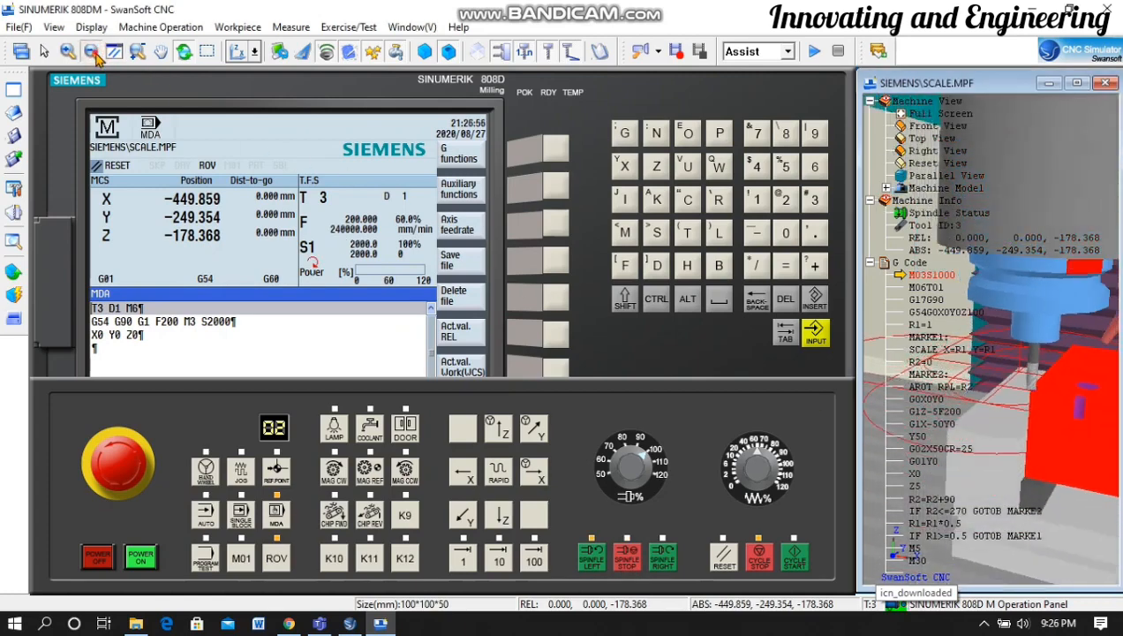
click(94, 53)
click(95, 53)
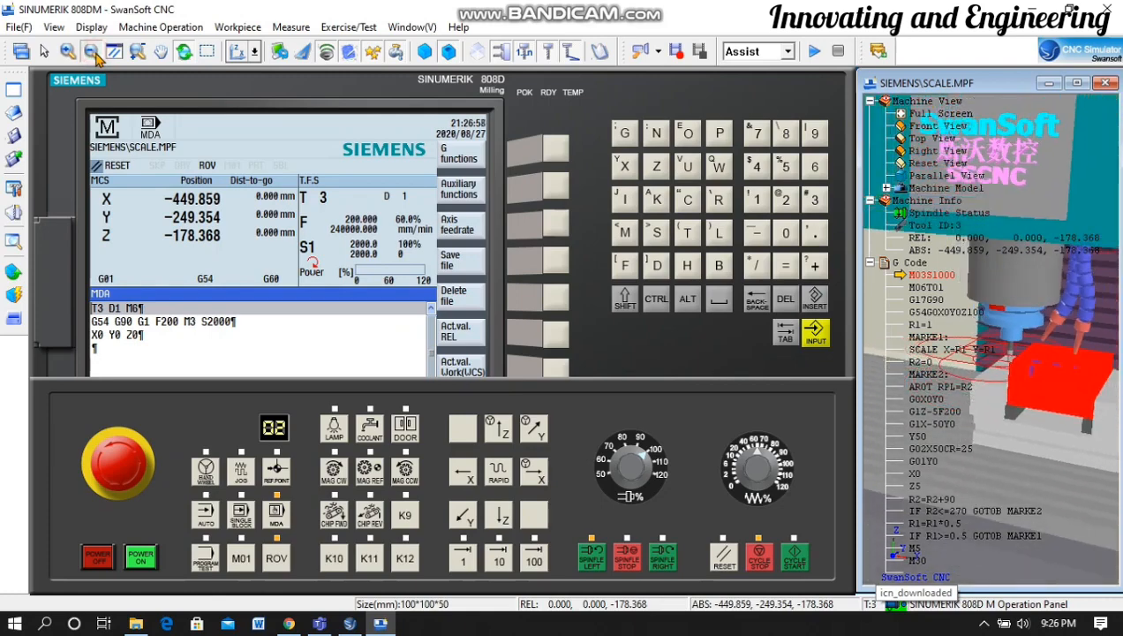
click(95, 53)
click(95, 53)
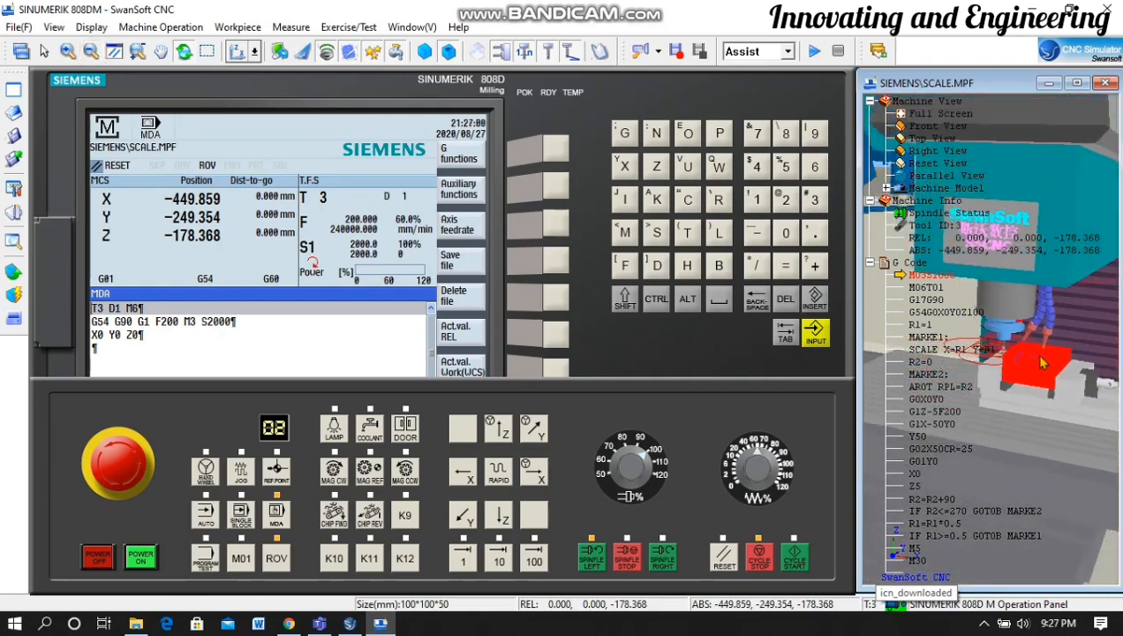